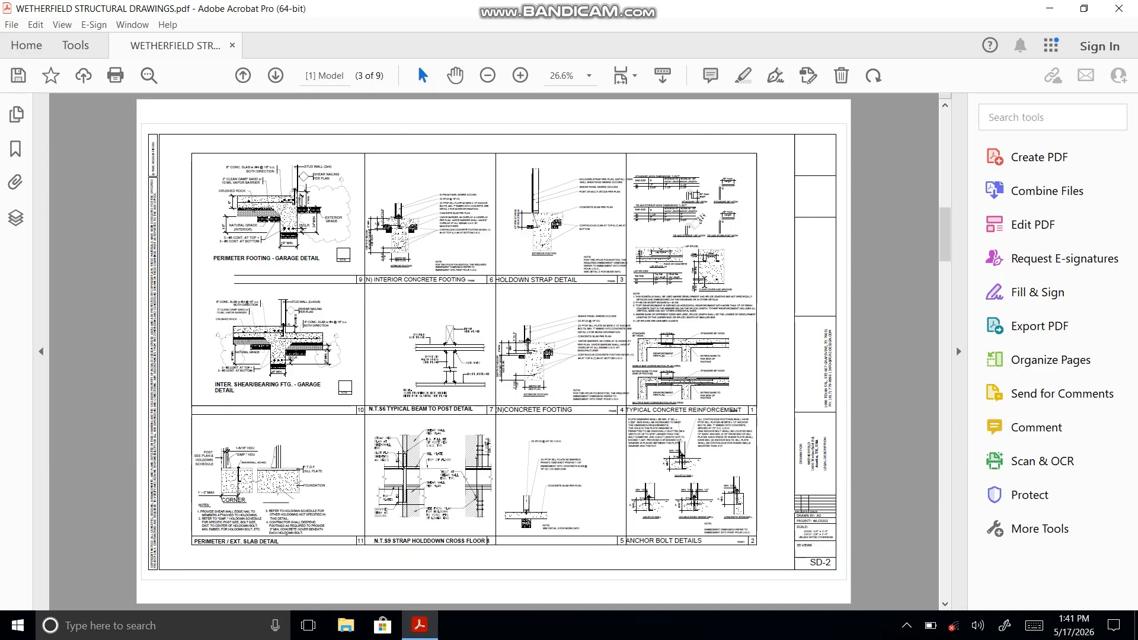
- Open the commenting tools for the drawing set and expand the drawing tools so each shape is directly available
left_click(1037, 436)
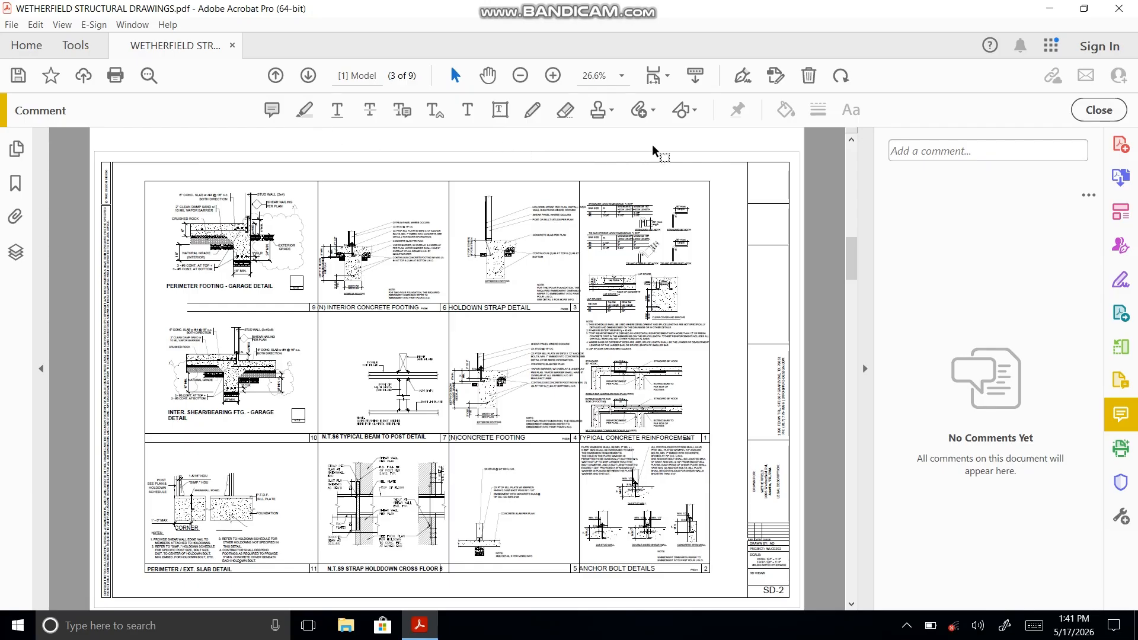
left_click(683, 112)
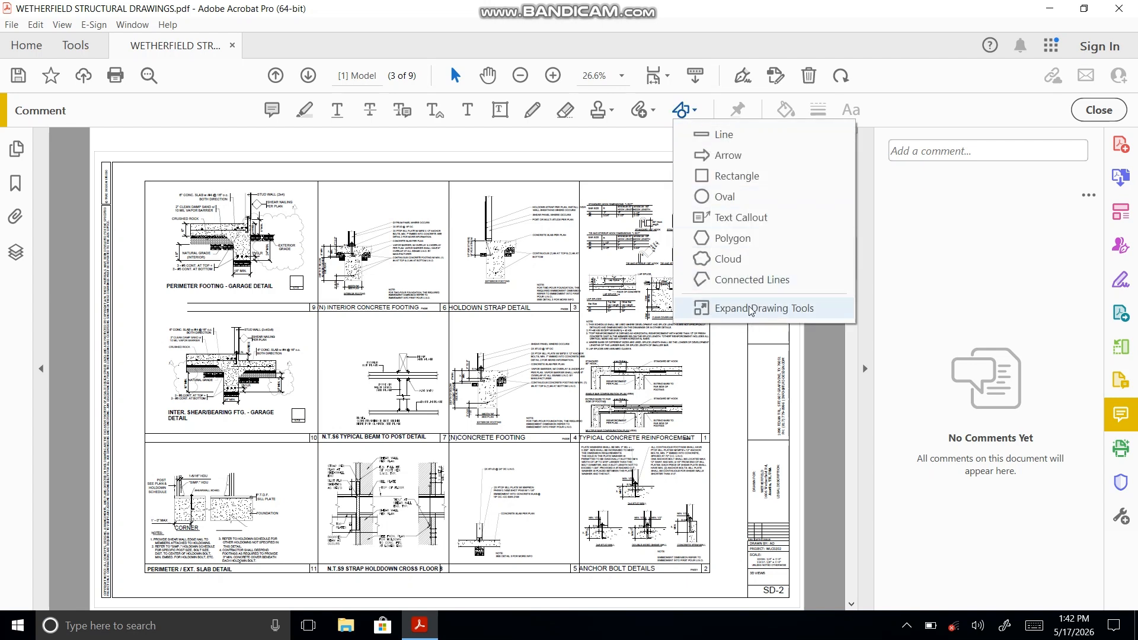
left_click(769, 308)
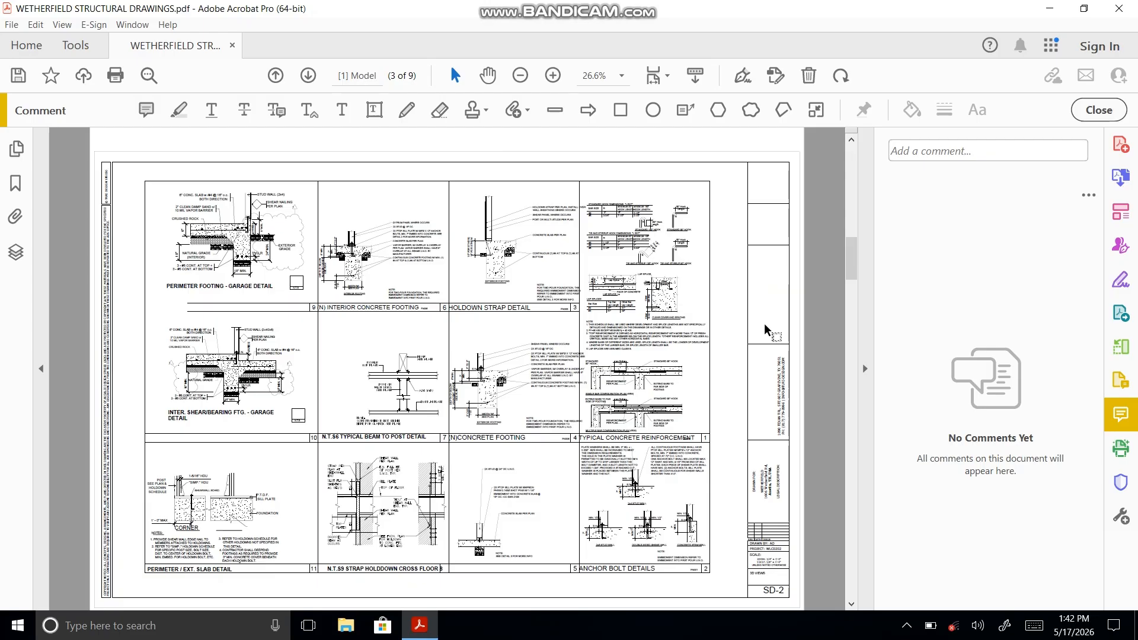
- Draw a rectangular revision cloud around the Holdown Strap Detail on sheet SD-2
left_click(752, 111)
left_click(751, 111)
left_click(751, 111)
left_click(456, 182)
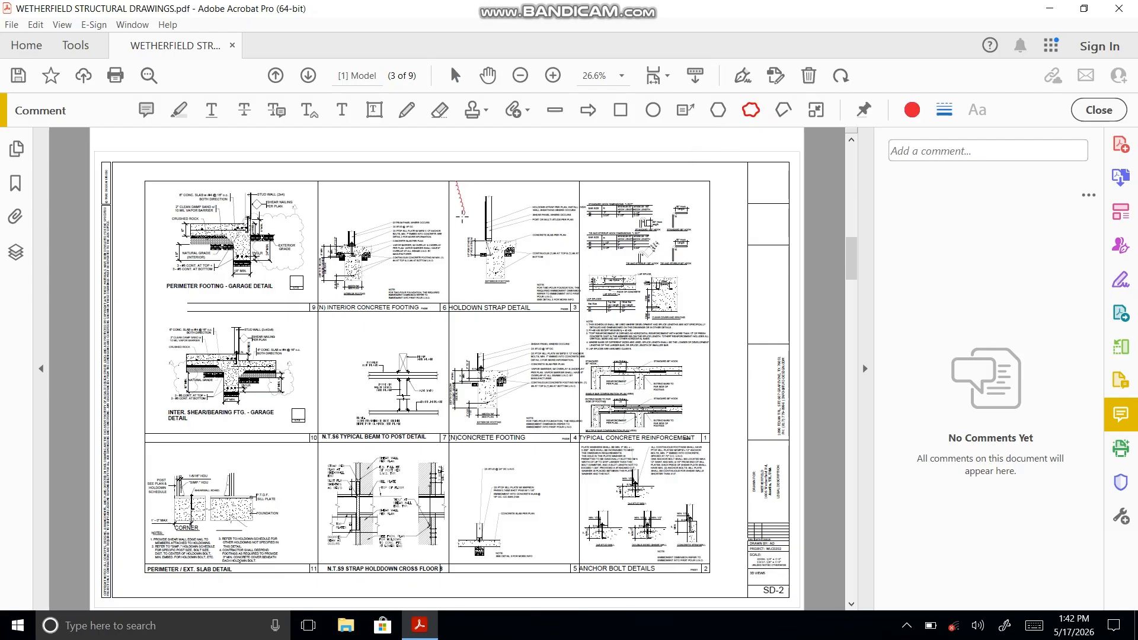
left_click(453, 318)
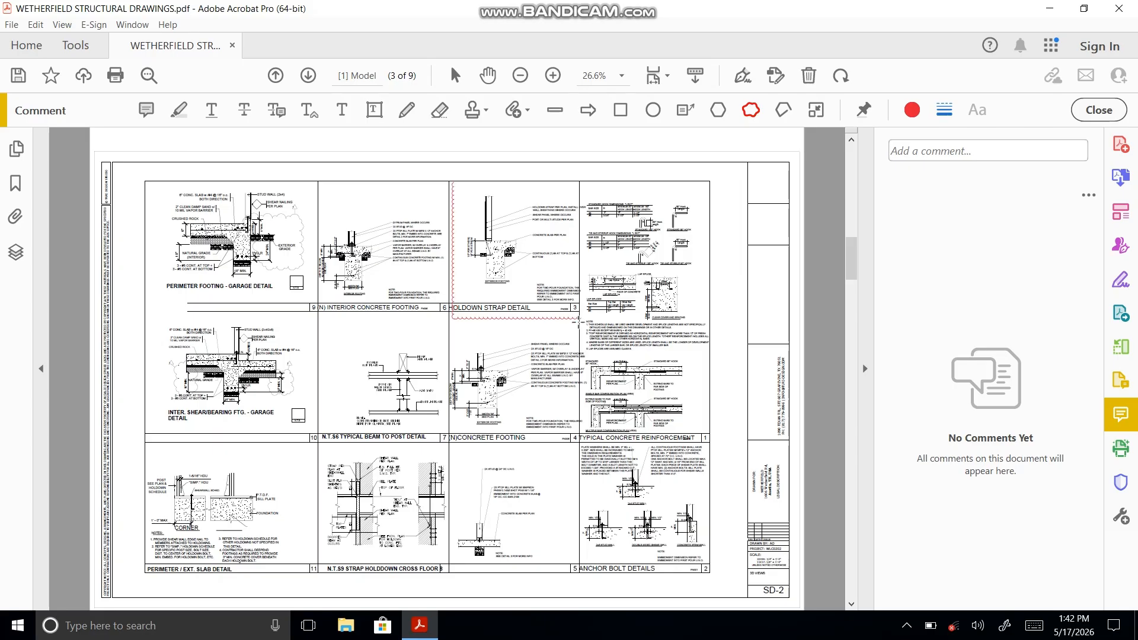
left_click(580, 319)
left_click(455, 183)
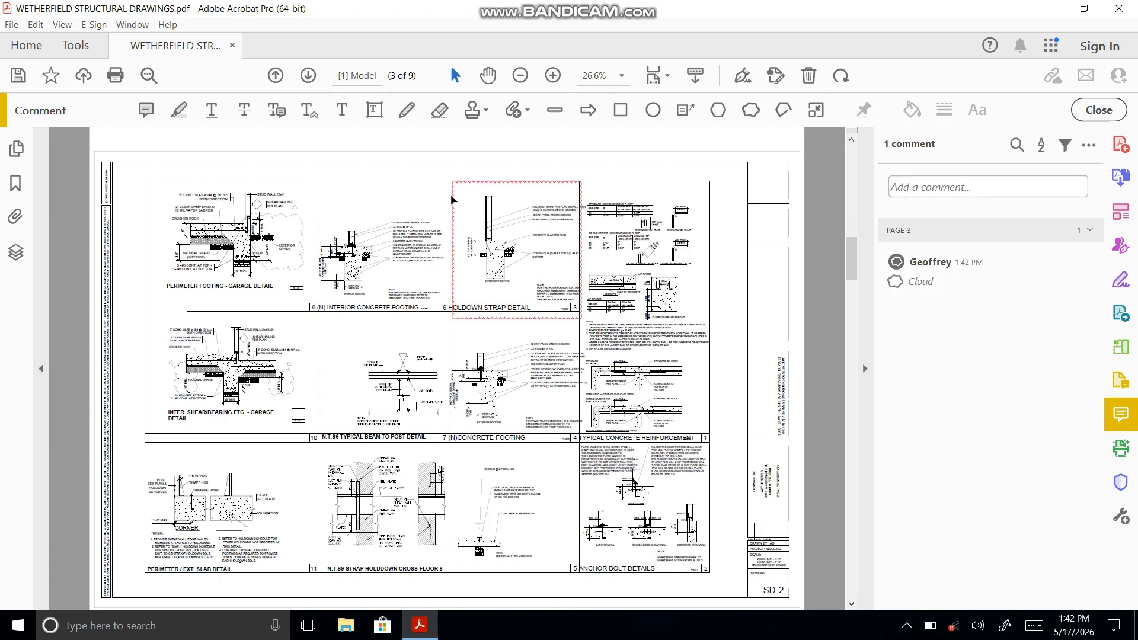
- Give the cloud around the Holdown Strap Detail a yellow fill at 29% opacity and make these properties the default
left_click(461, 216)
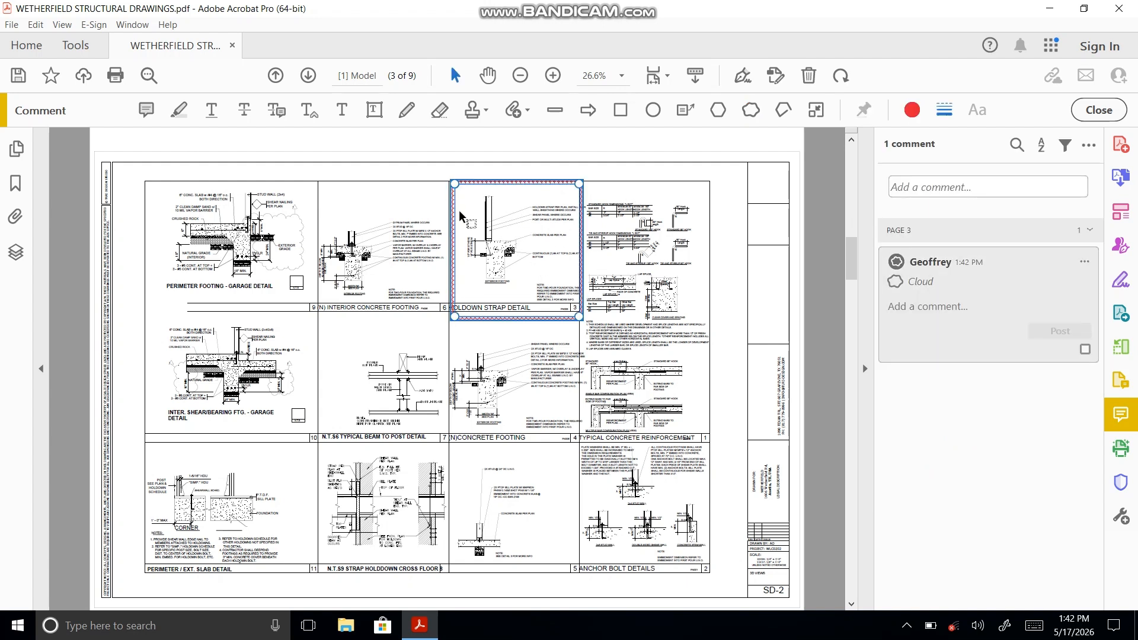
right_click(546, 183)
left_click(578, 325)
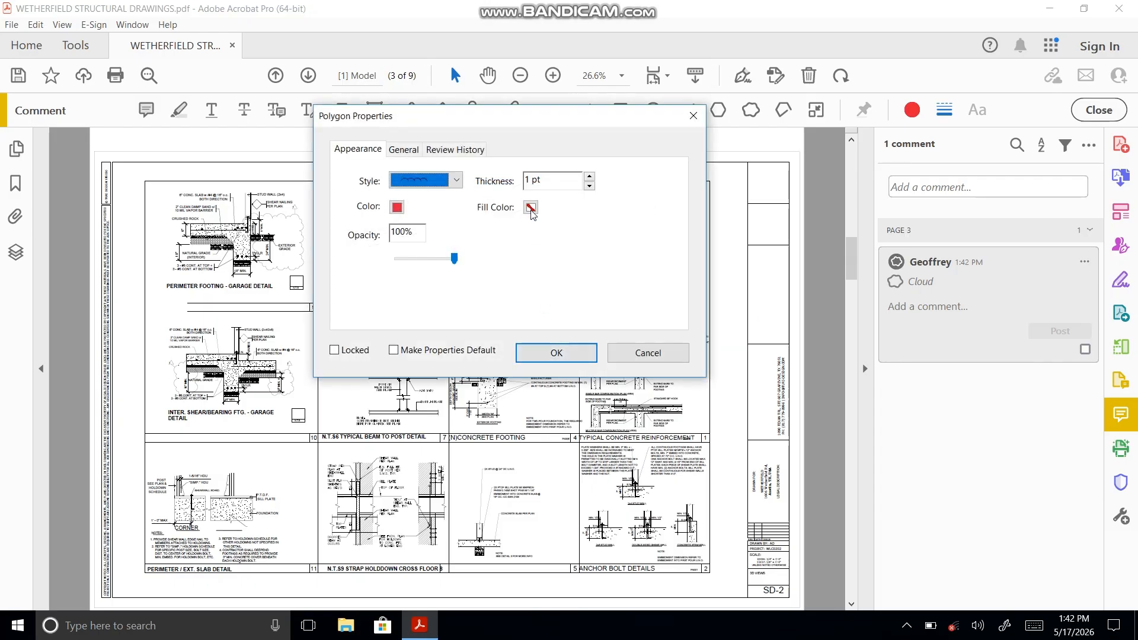
left_click(531, 207)
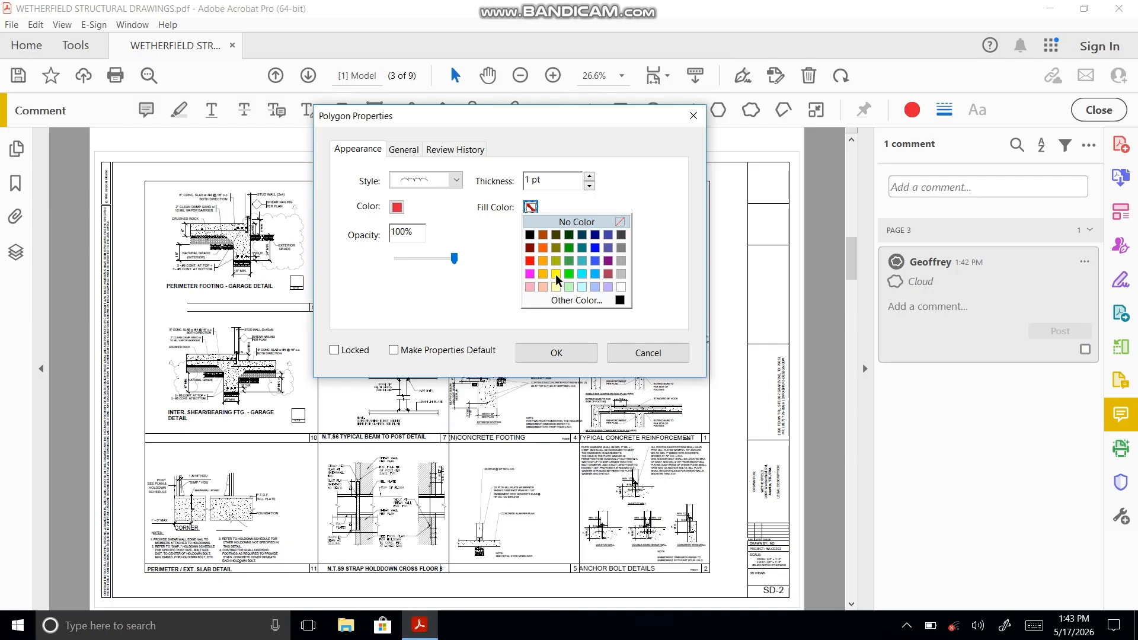
left_click(556, 274)
left_click_drag(450, 259, 415, 259)
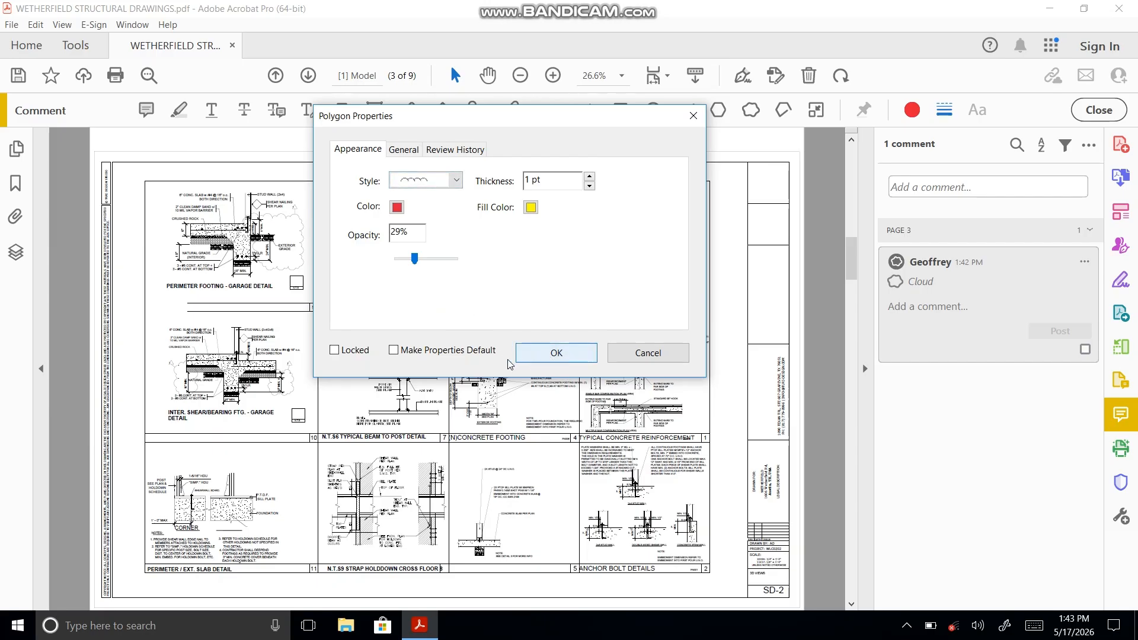
left_click(393, 350)
left_click(554, 354)
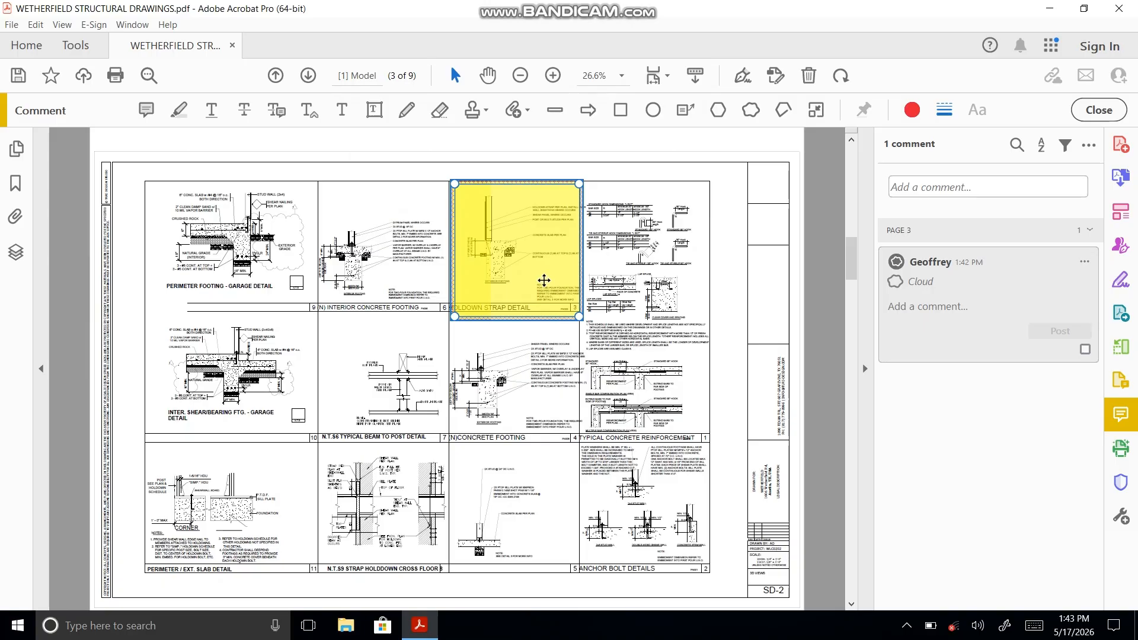
- Remove the fill color from the cloud around the Holdown Strap Detail by setting it to No Color
right_click(532, 228)
left_click(560, 372)
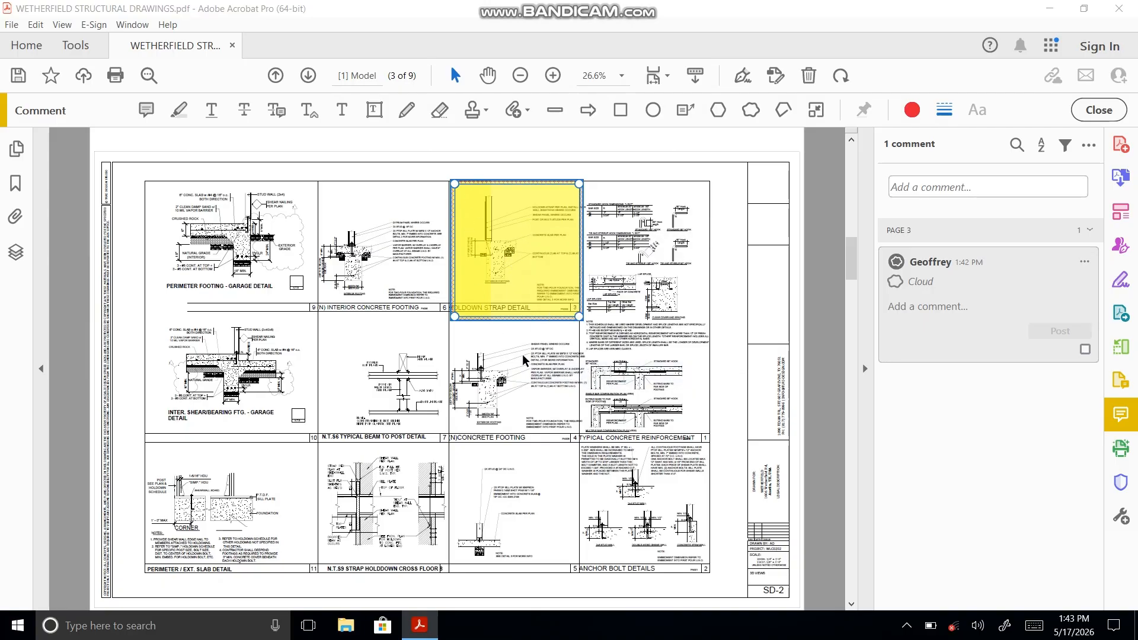
left_click(531, 207)
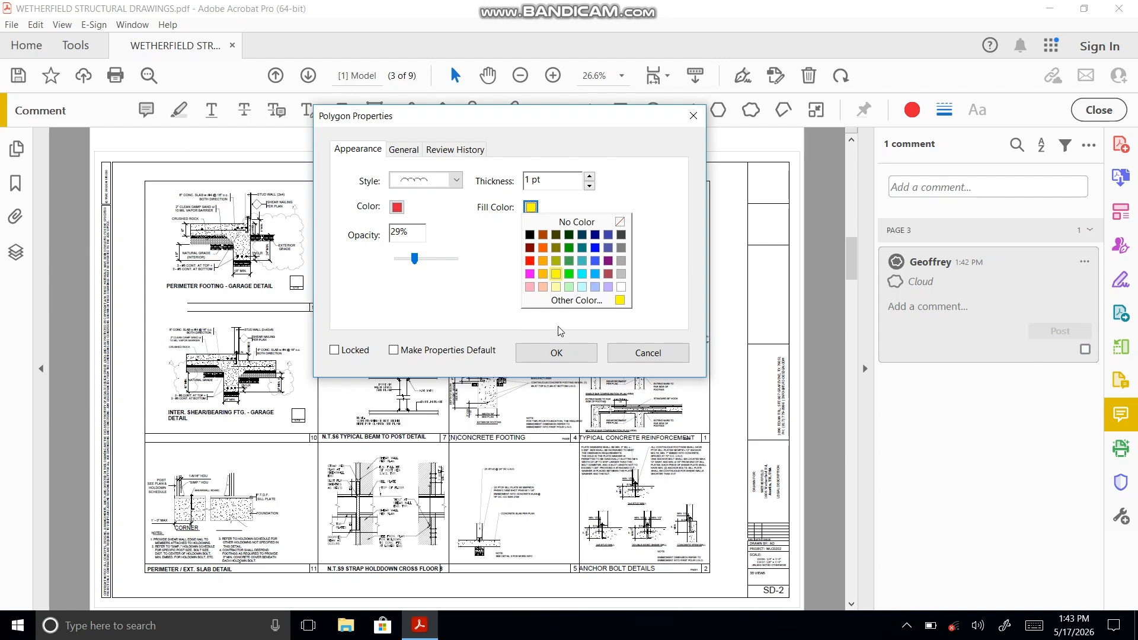
left_click(620, 222)
left_click(556, 353)
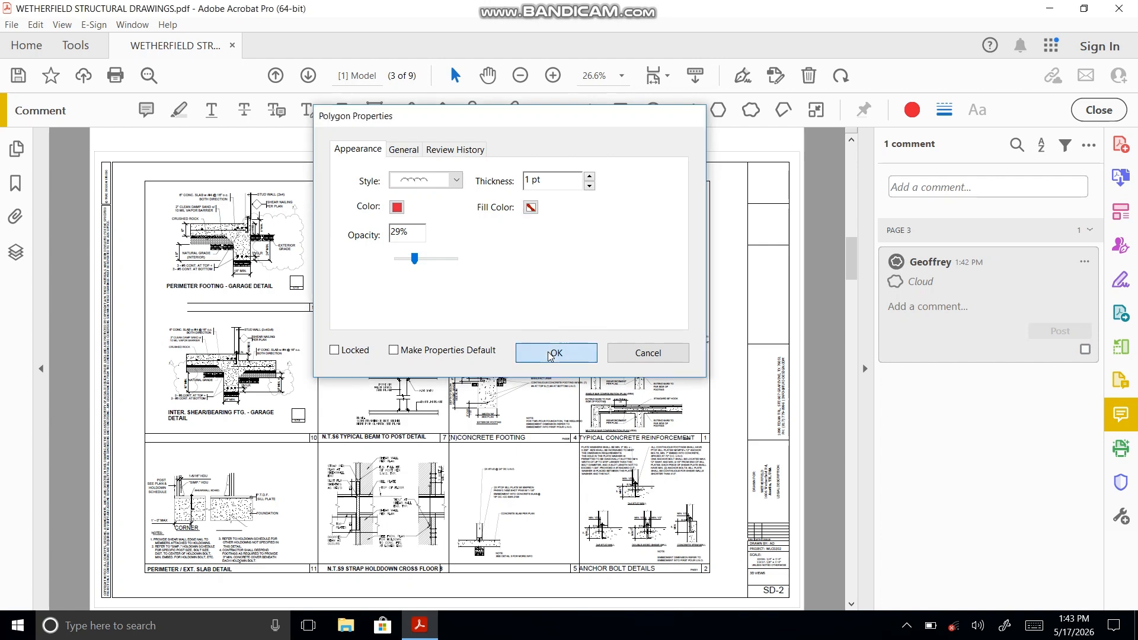
- Raise the opacity of the cloud around the Holdown Strap Detail to its maximum
right_click(532, 202)
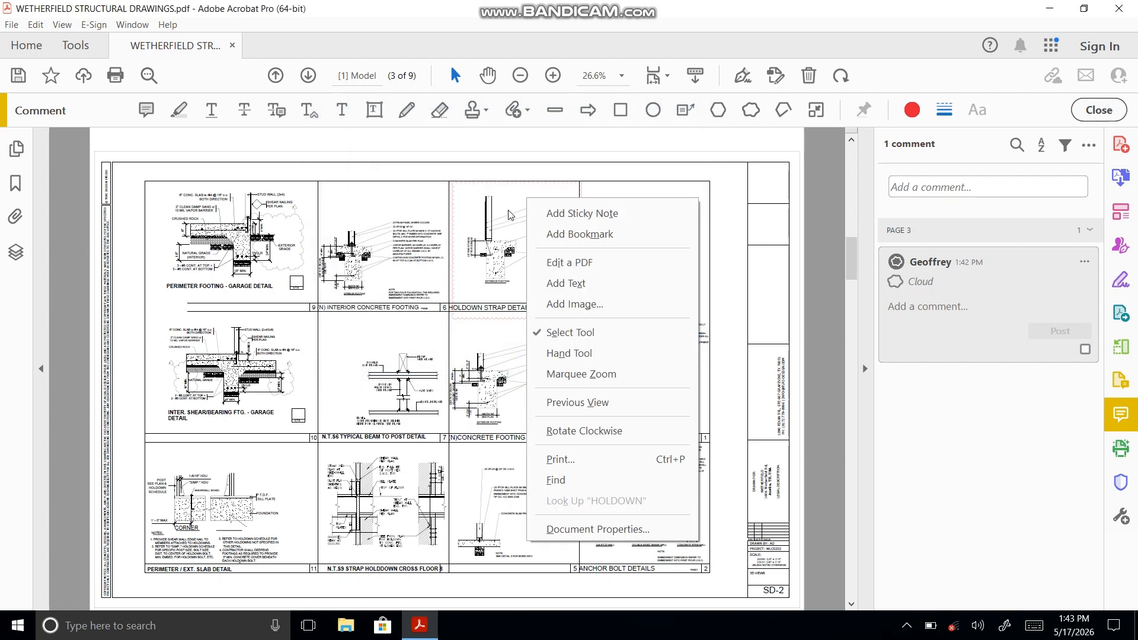
left_click(454, 190)
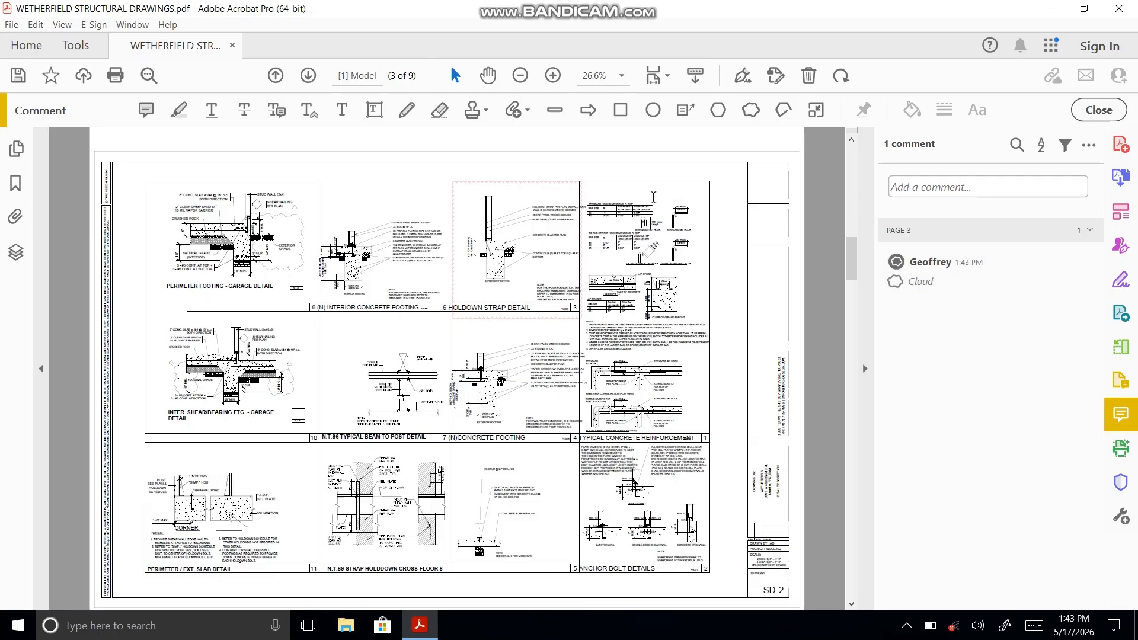
right_click(582, 203)
left_click(620, 342)
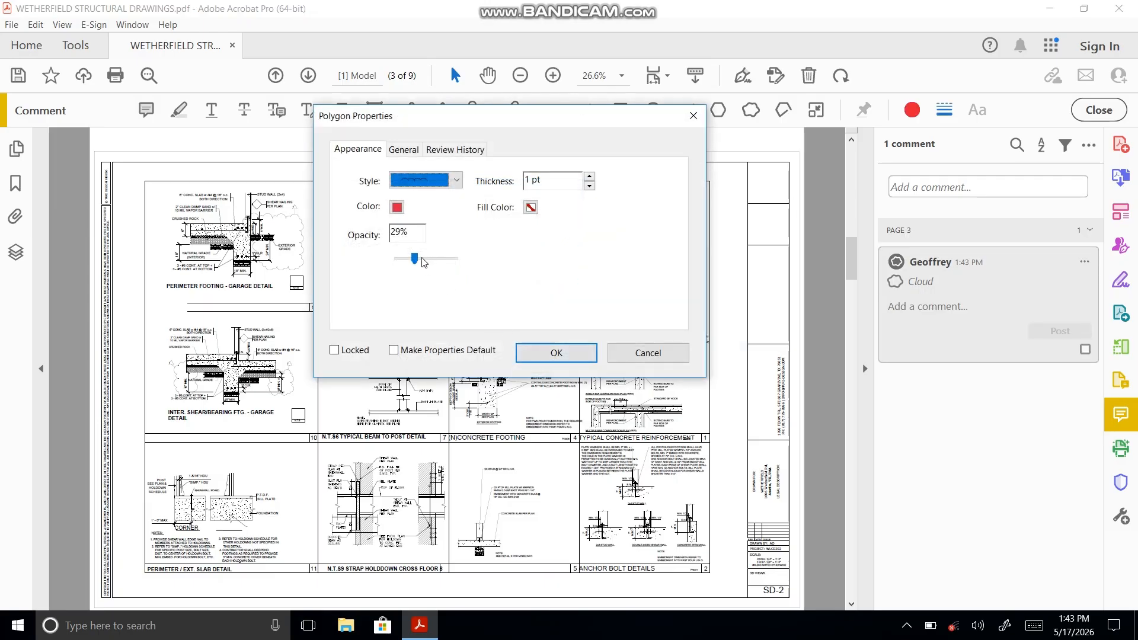
left_click_drag(424, 262, 455, 260)
left_click(556, 354)
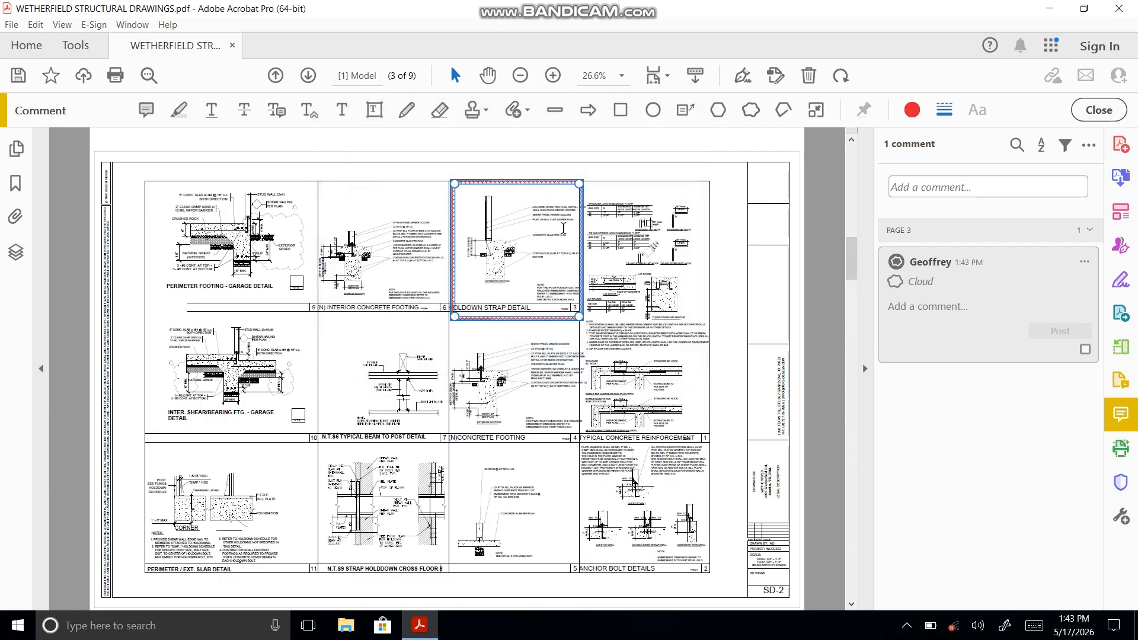
- Post a pop-up note on the cloud reading "We do not have this type of strap. can we use HDU Holdowns?"
right_click(555, 189)
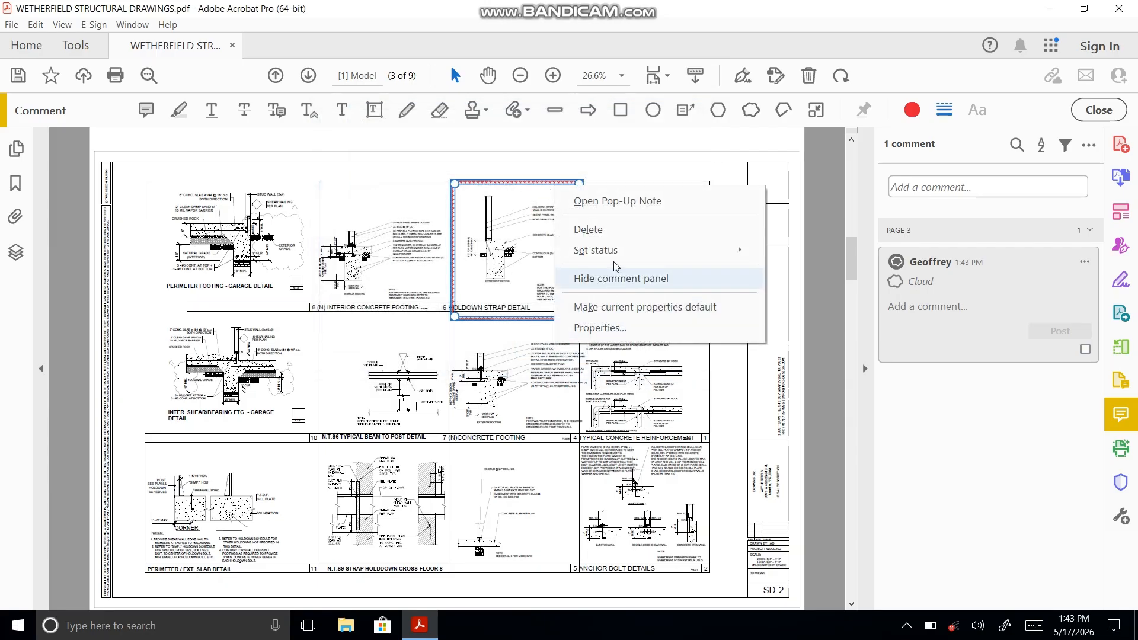
left_click(610, 201)
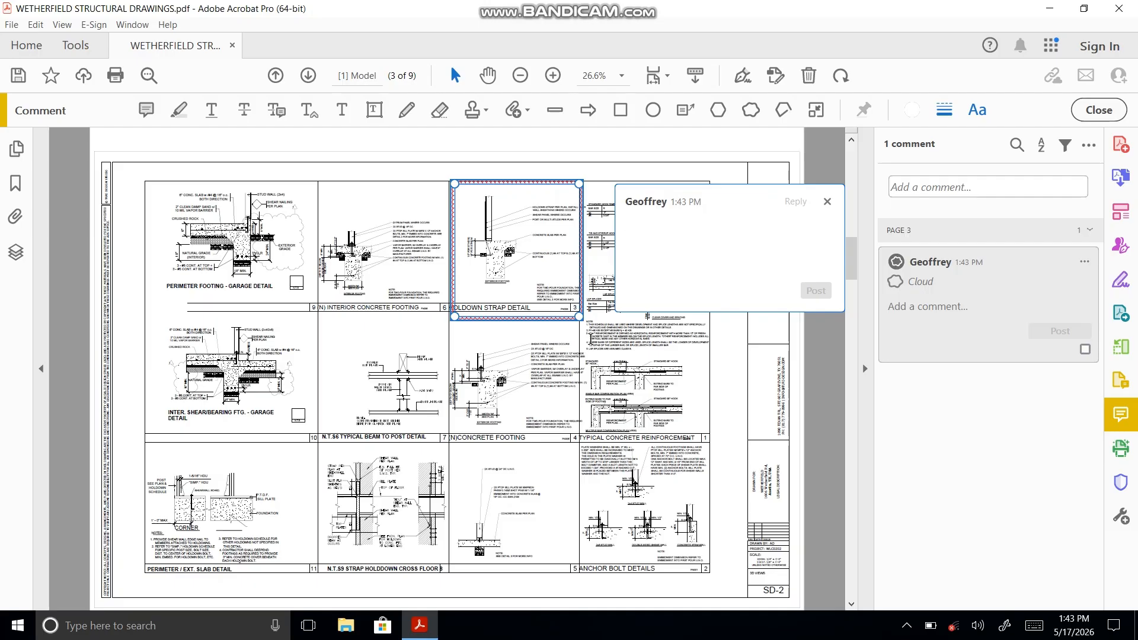
type("We d")
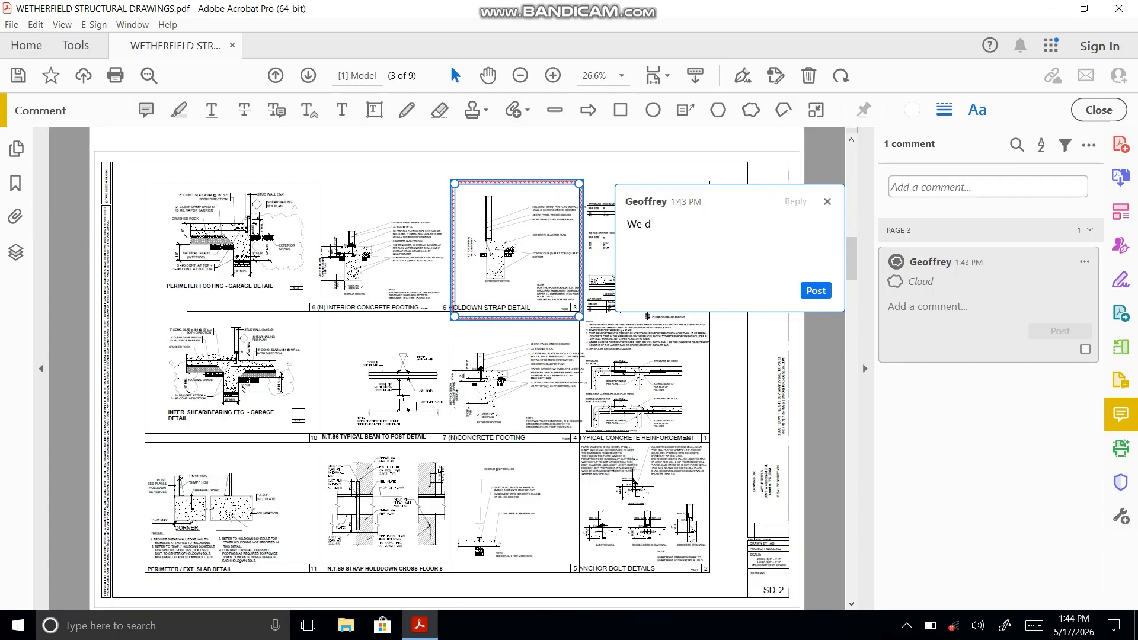
type("o not have this type of strap. ca")
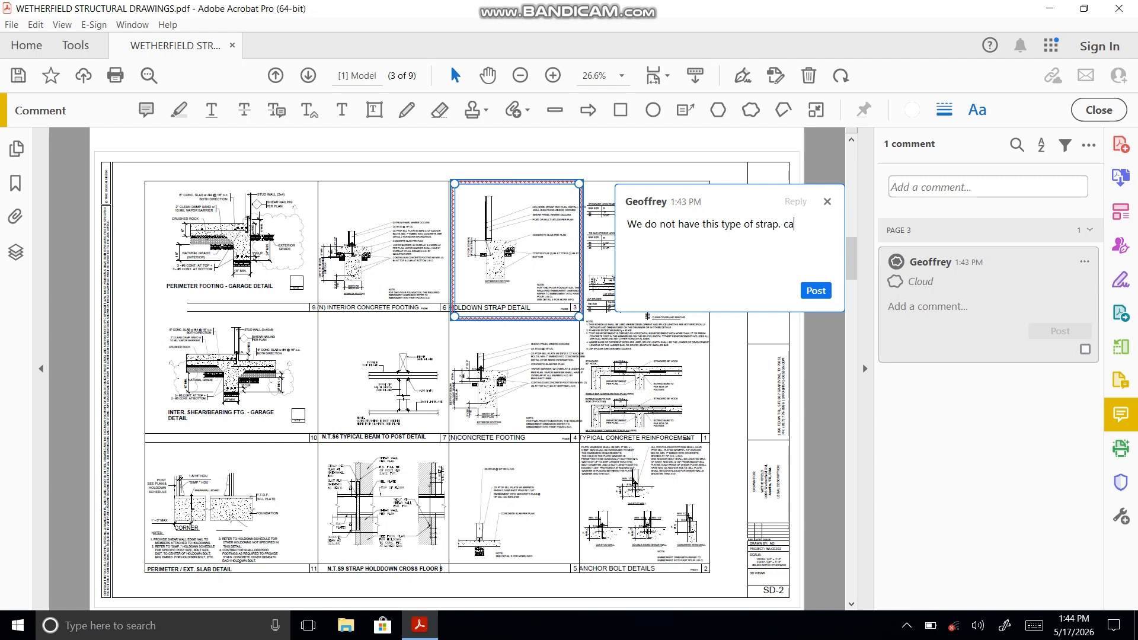
type("n we use HDU Holdw")
type("wns?")
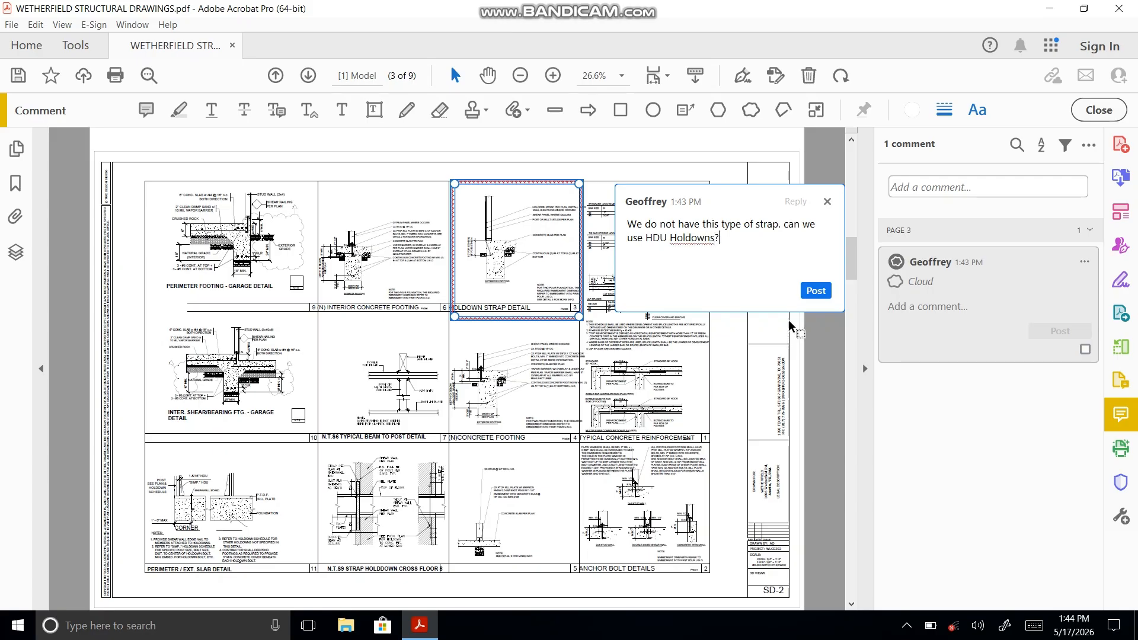
left_click(816, 290)
left_click(733, 377)
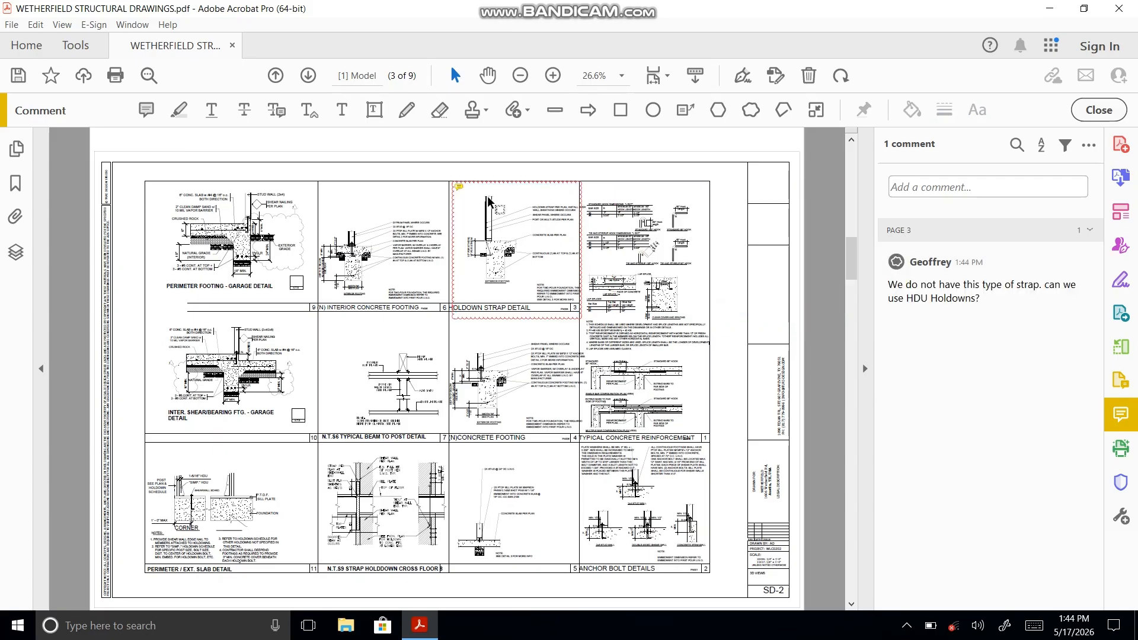
mouse_move(455, 204)
- Examine the foundation layout and section details on sheet S-1 with Dynamic Zoom, ending close up on the plan's slab notes and piers
scroll(534, 268, "down", 1)
scroll(533, 269, "down", 3)
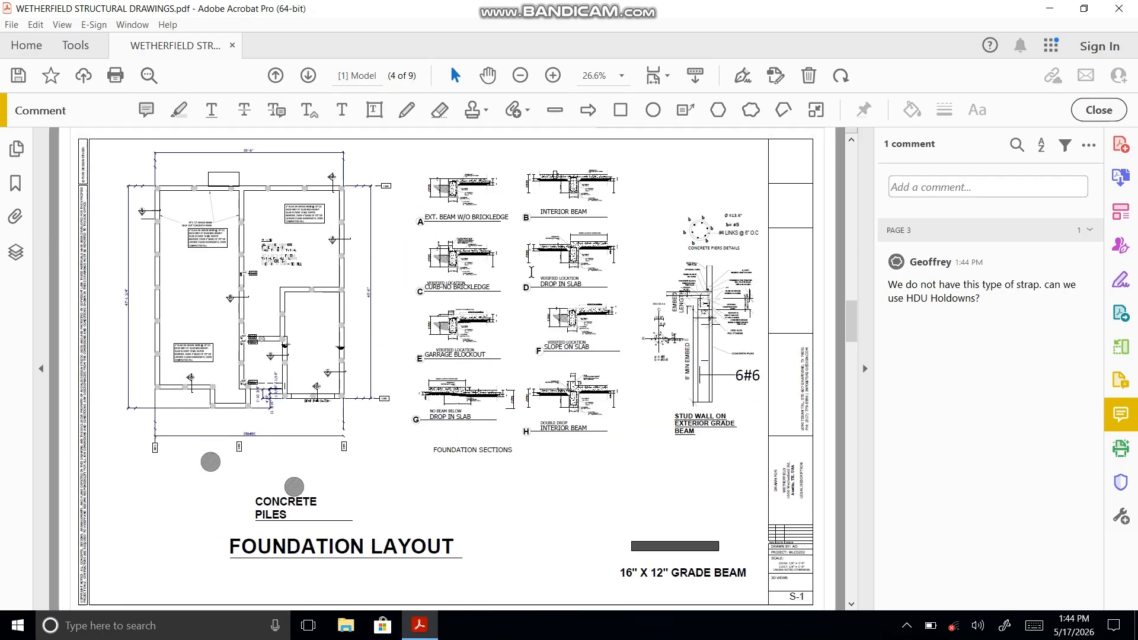
left_click(62, 24)
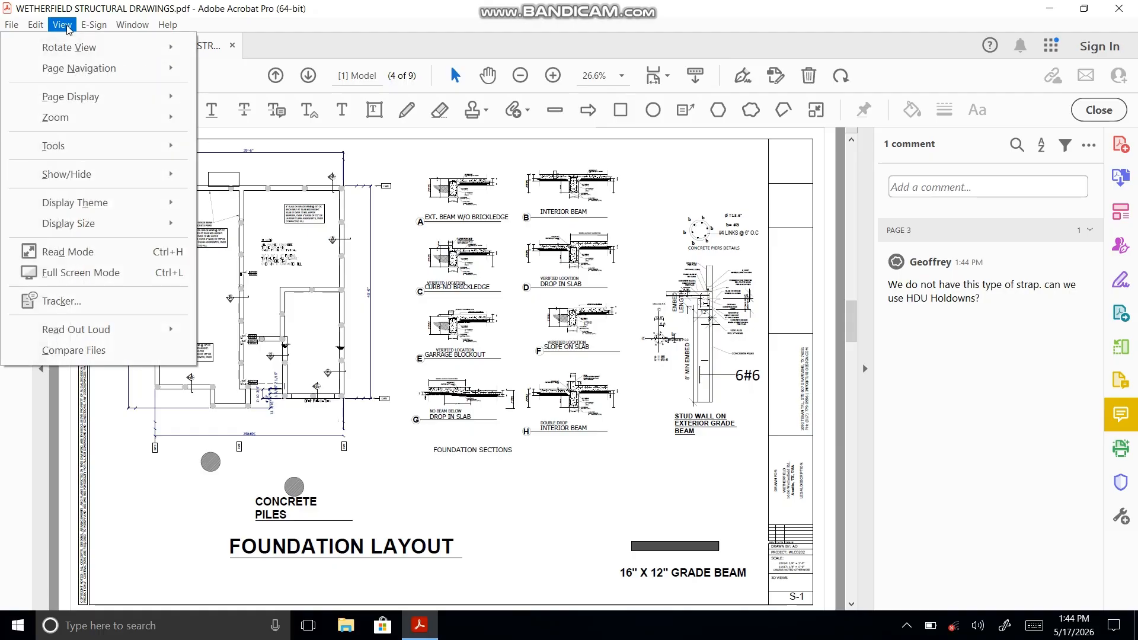
mouse_move(101, 112)
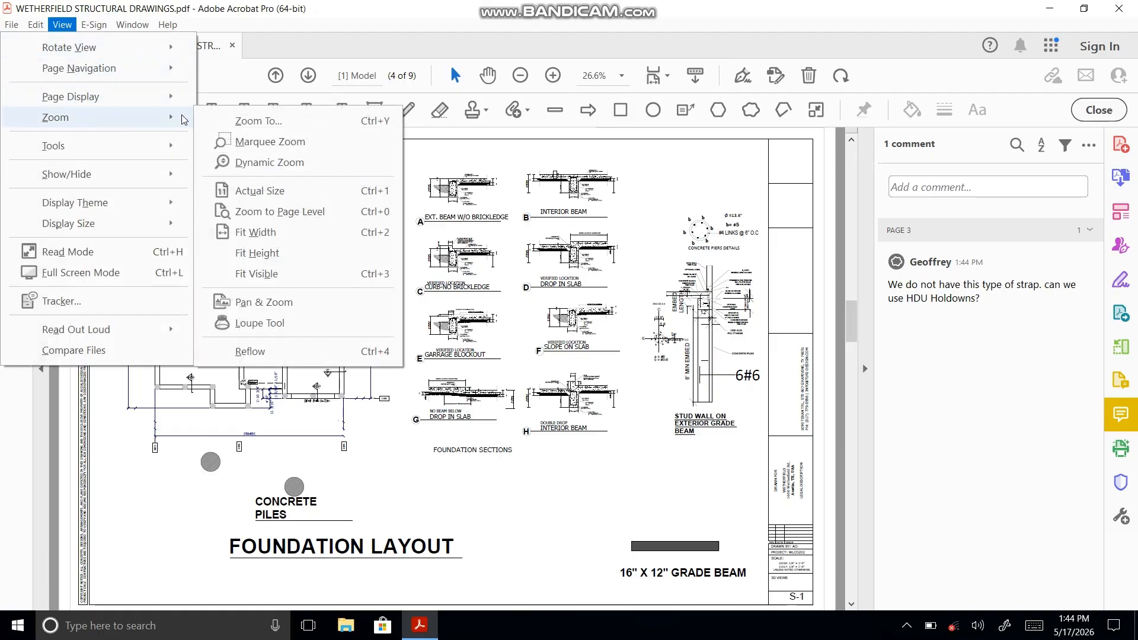
left_click(269, 162)
left_click_drag(541, 315, 481, 247)
scroll(481, 252, "up", 6)
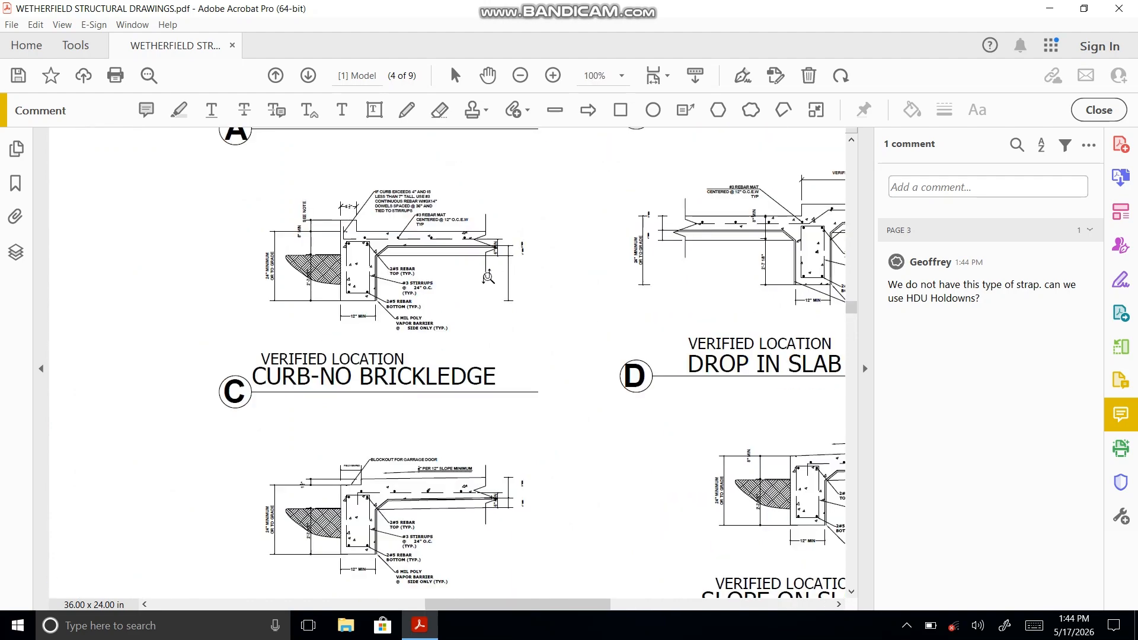
scroll(488, 272, "down", 8)
scroll(305, 276, "up", 3)
scroll(305, 275, "up", 5)
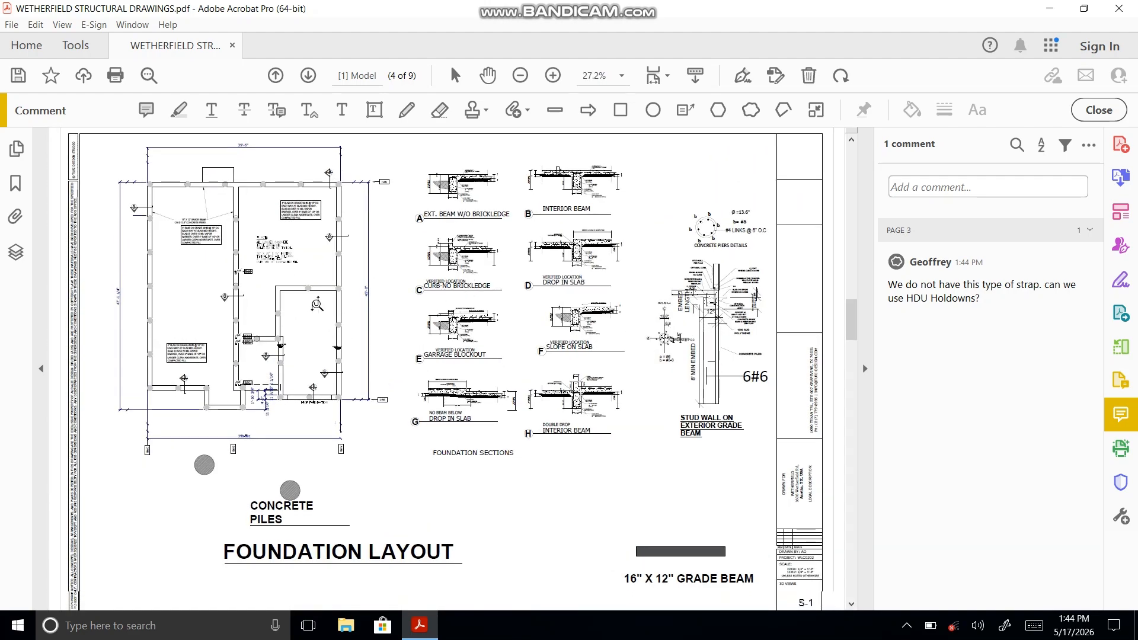
scroll(683, 497, "down", 3)
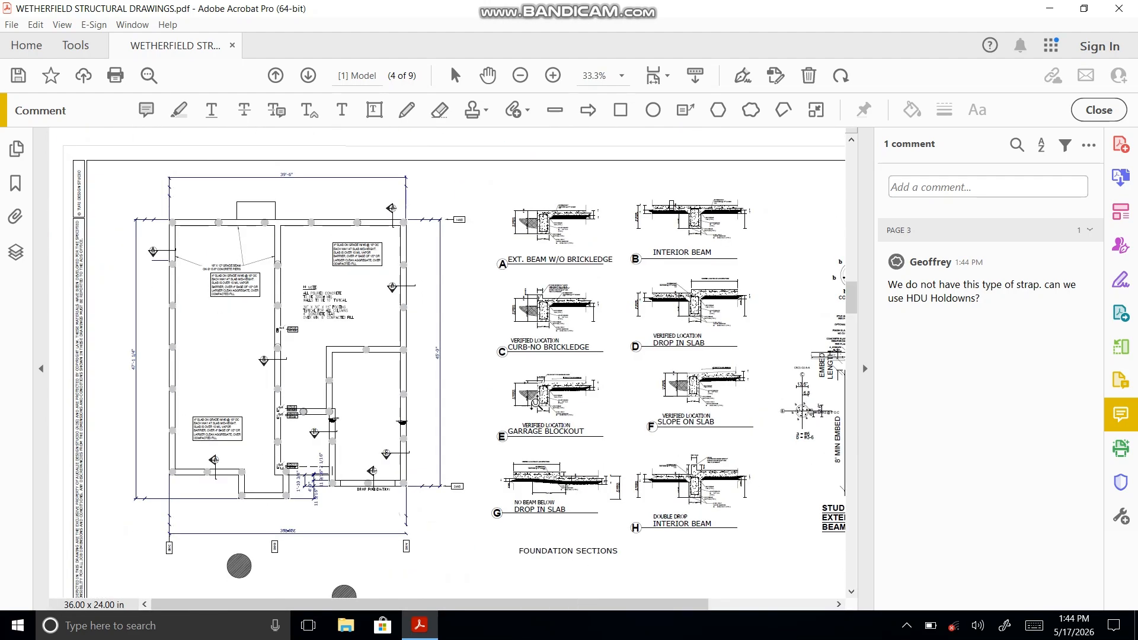
scroll(264, 277, "up", 2)
left_click_drag(472, 275, 92, 287)
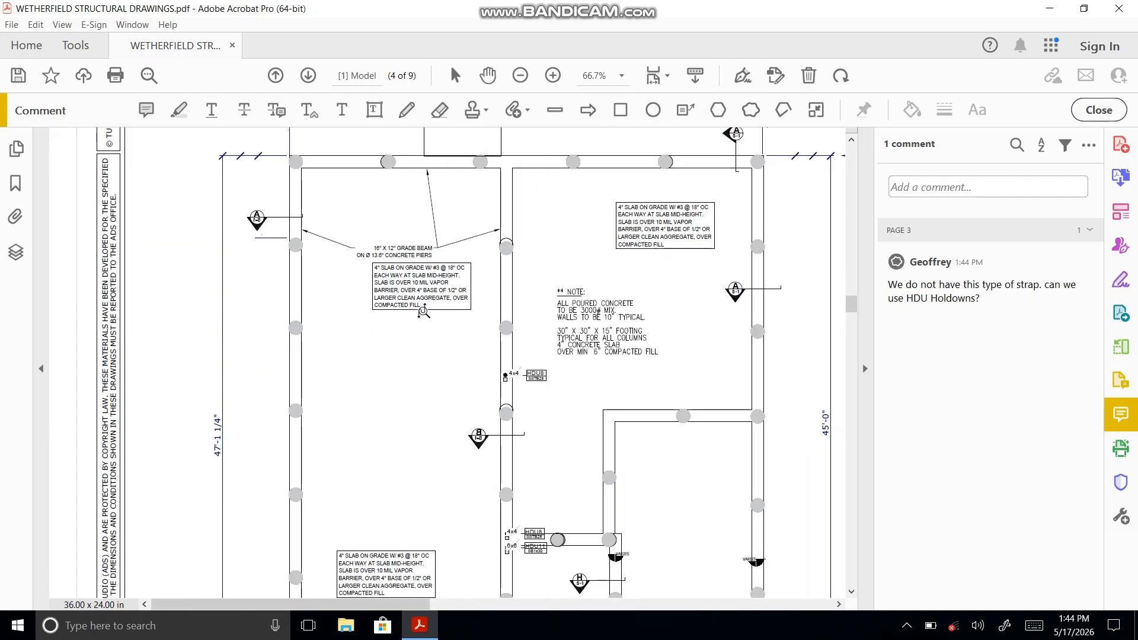
- Place a text callout pointing at the pier on the interior grade beam and set its text size to 36
left_click(686, 110)
left_click(512, 251)
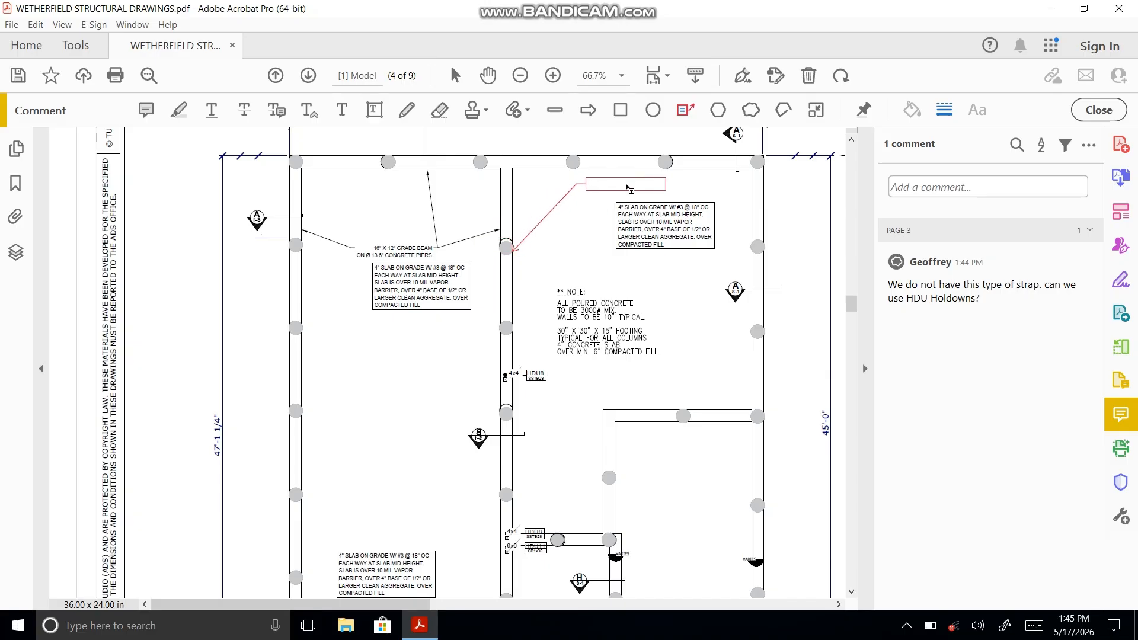
left_click(633, 208)
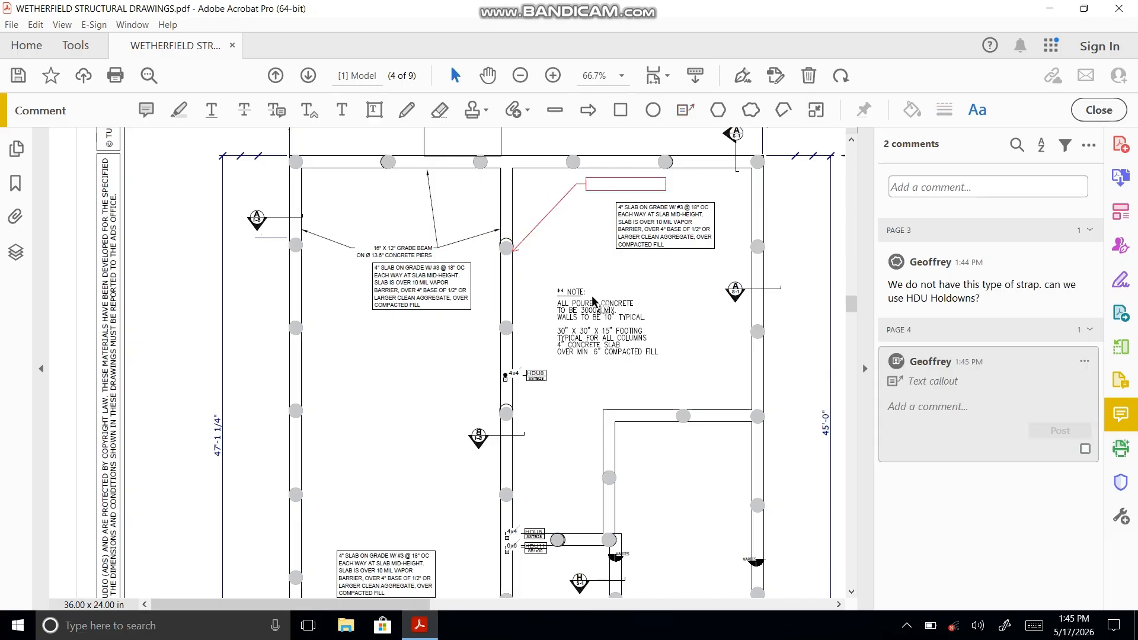
left_click(978, 110)
left_click(890, 147)
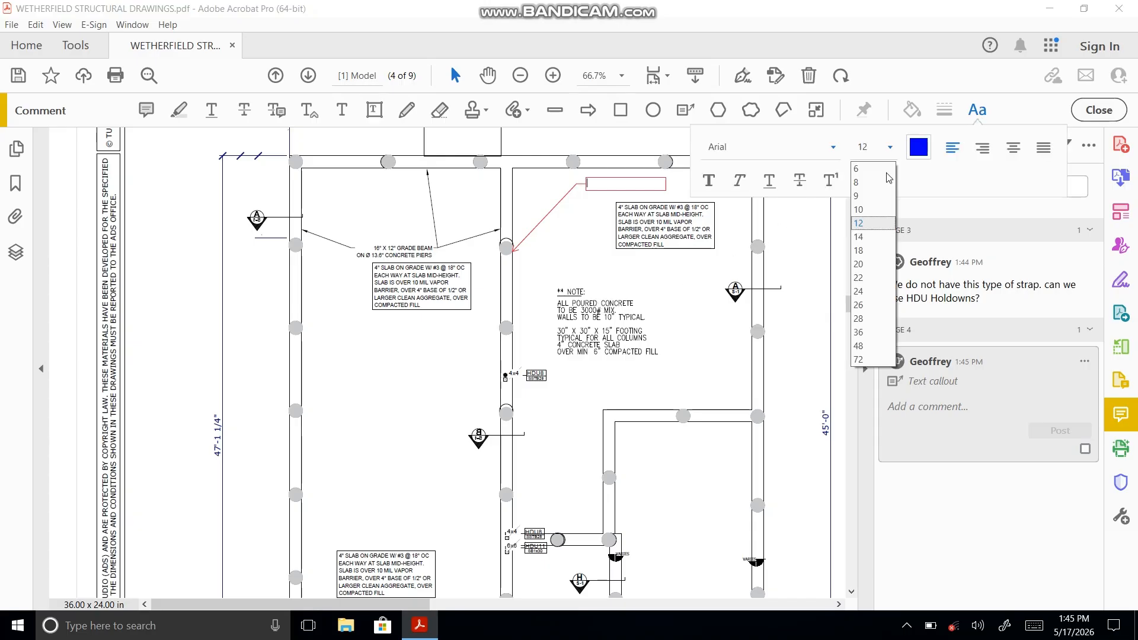
left_click(863, 336)
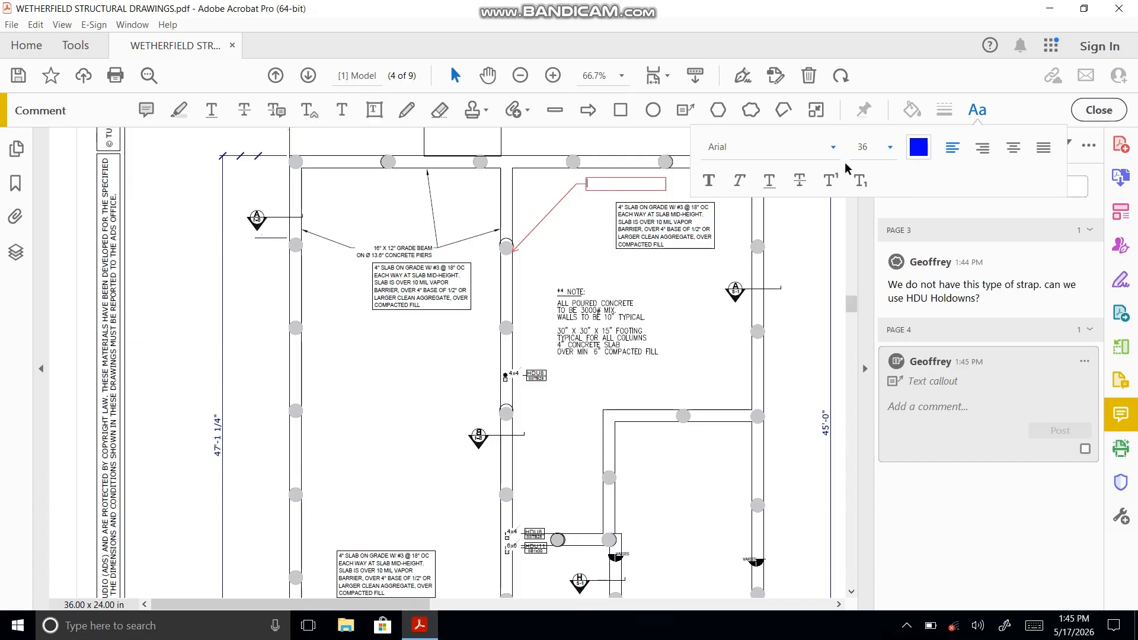
- Fill the callout with the text "Why this type of foundation. Why not strip foundation instead of ground and beam"
type("W")
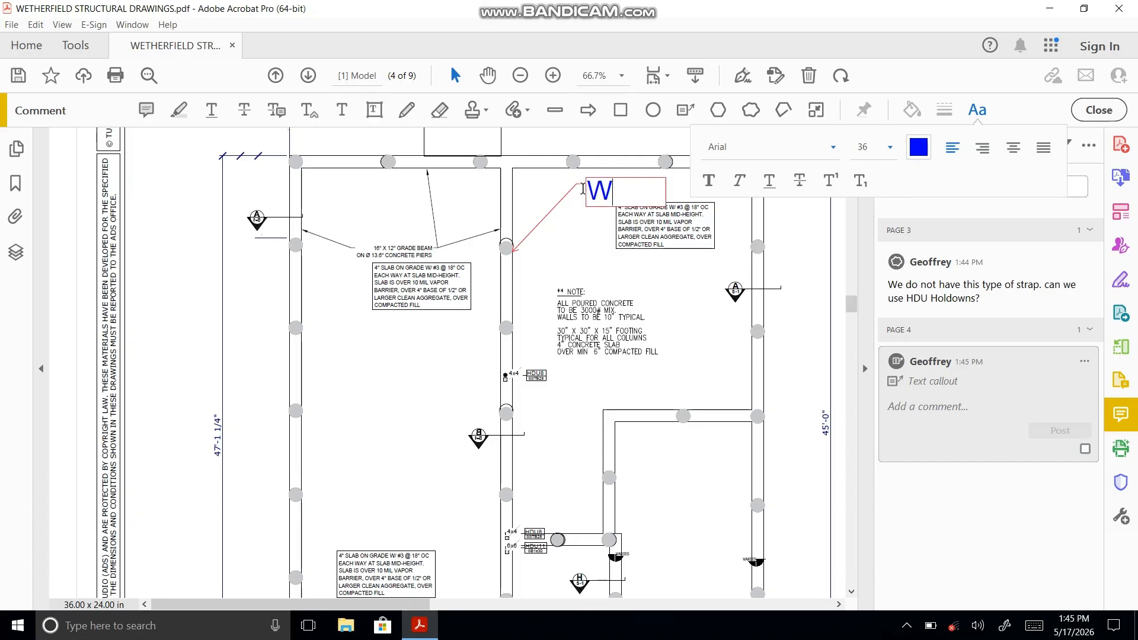
type("hy this ty")
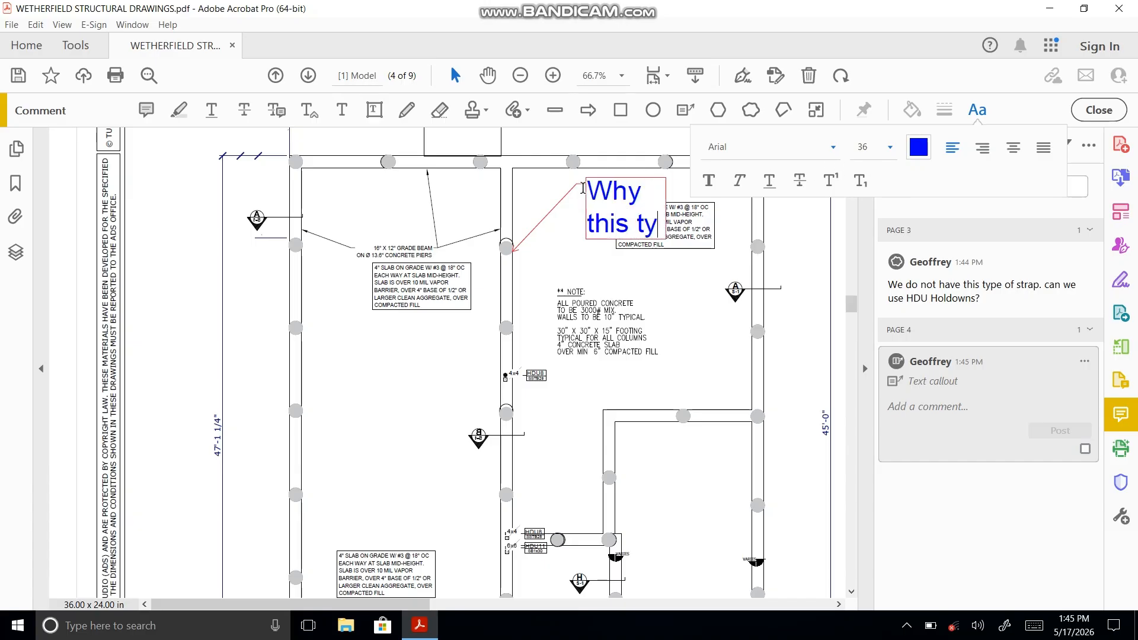
type("pe of founda")
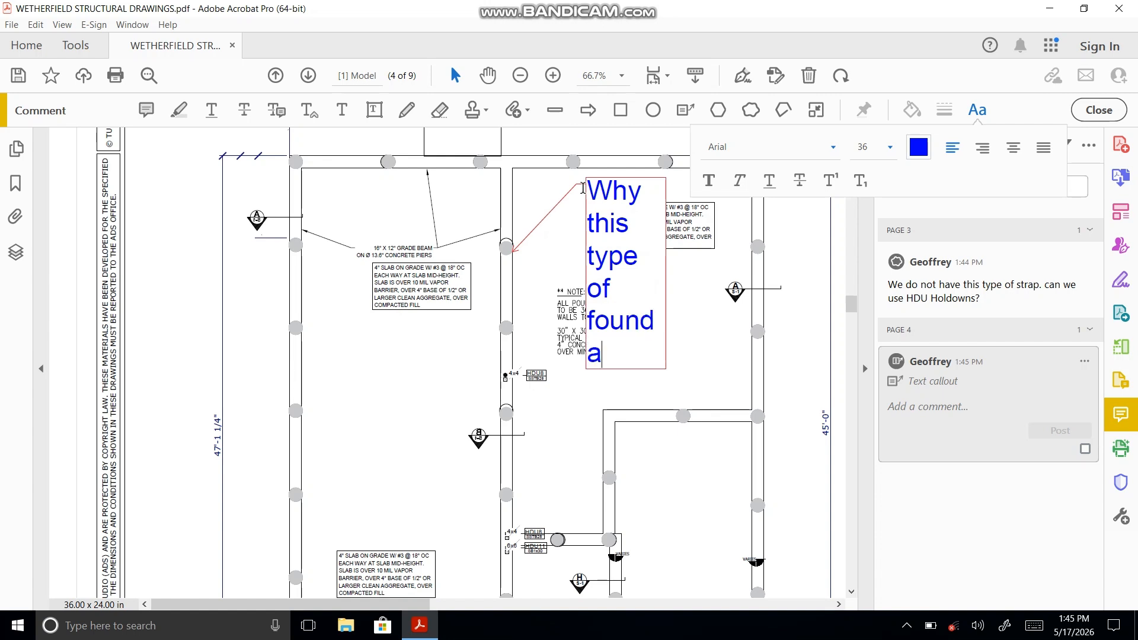
type("tion. Why")
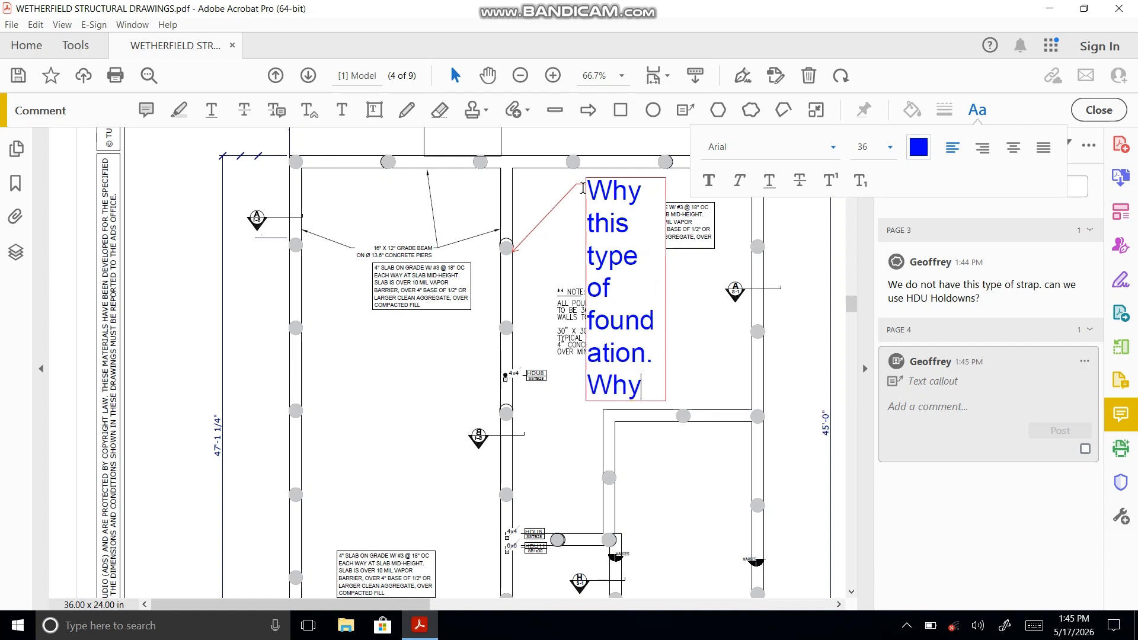
type(" not strip ")
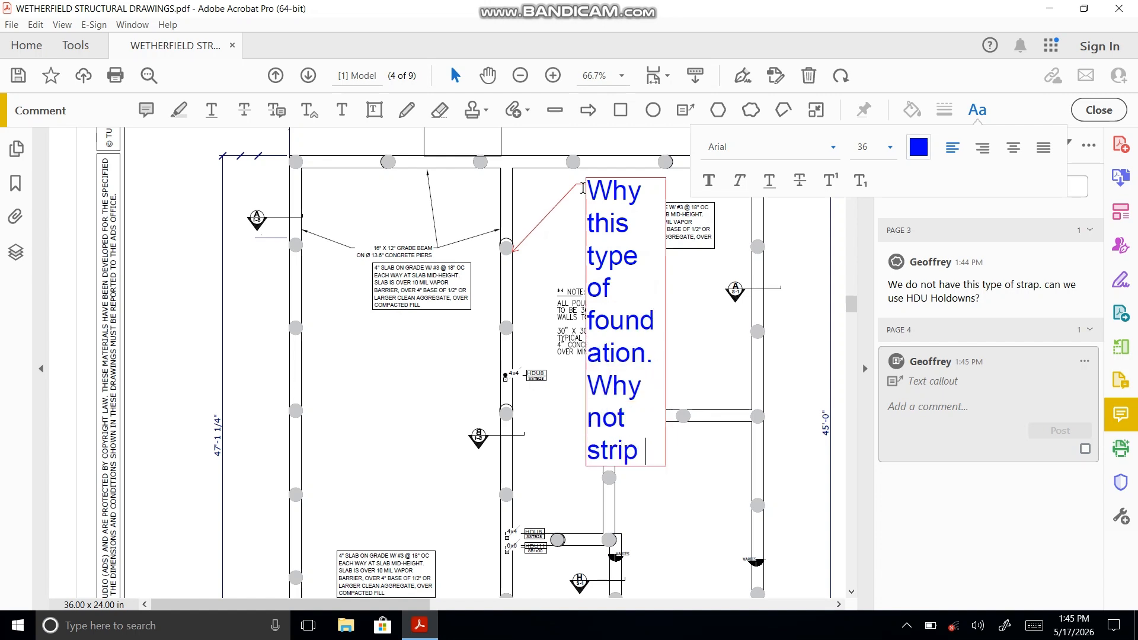
type("foundation instea")
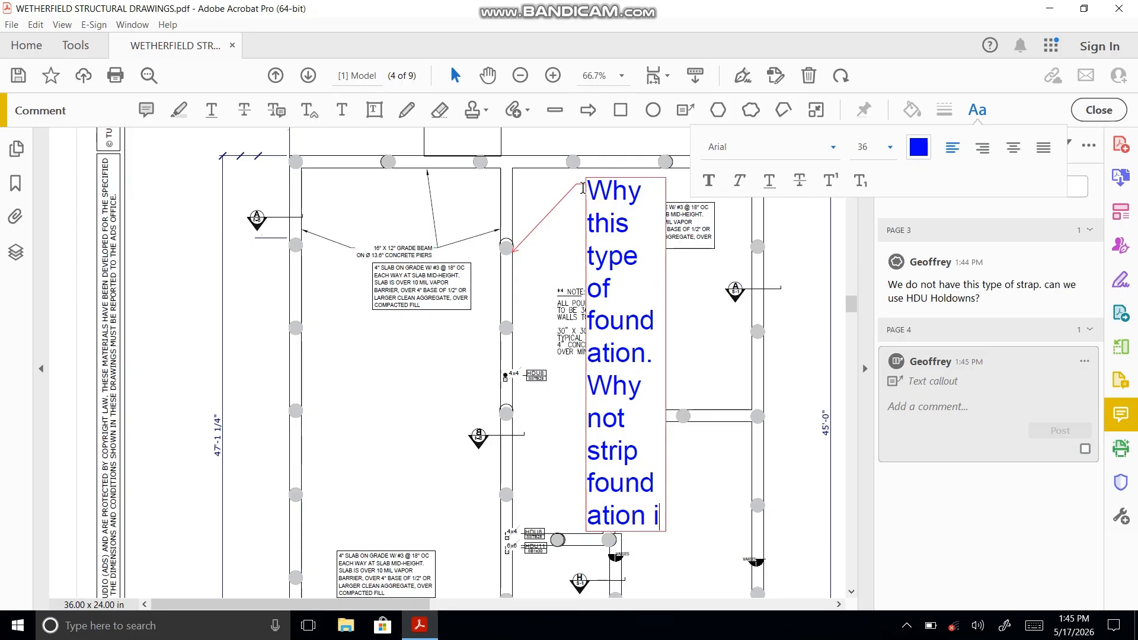
key("BackSpace")
type("tead o")
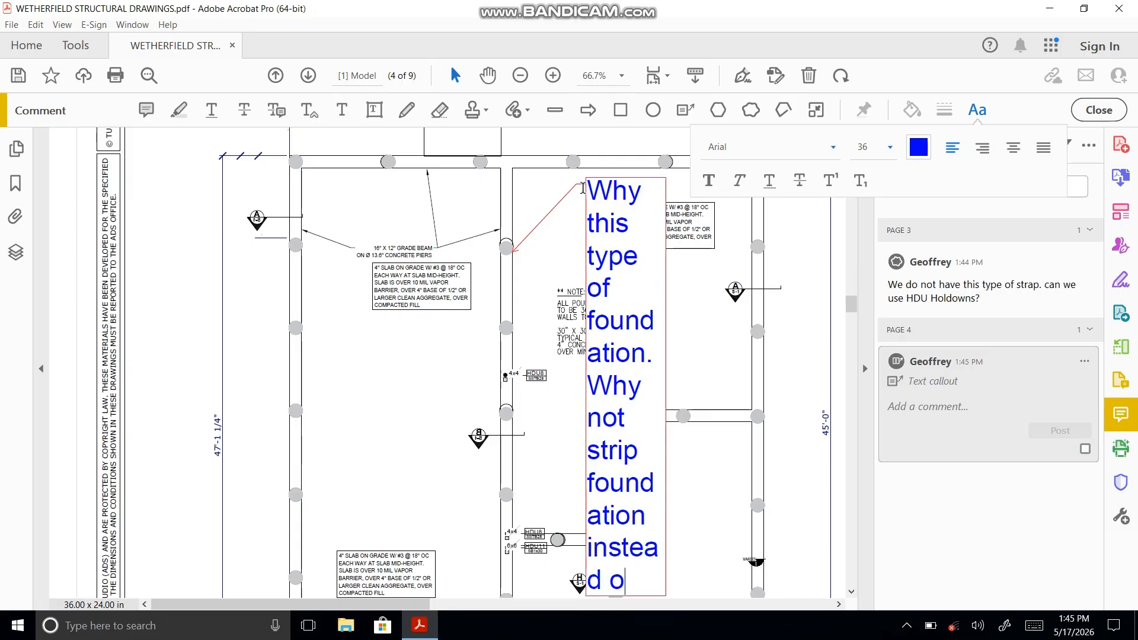
type("f groun")
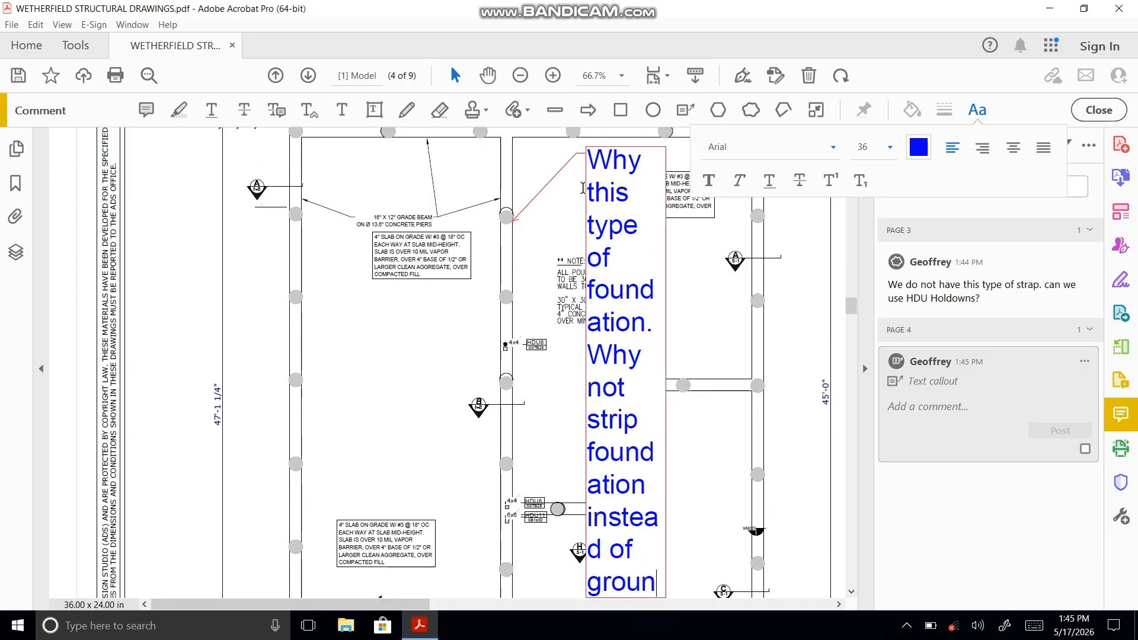
type("d and beam")
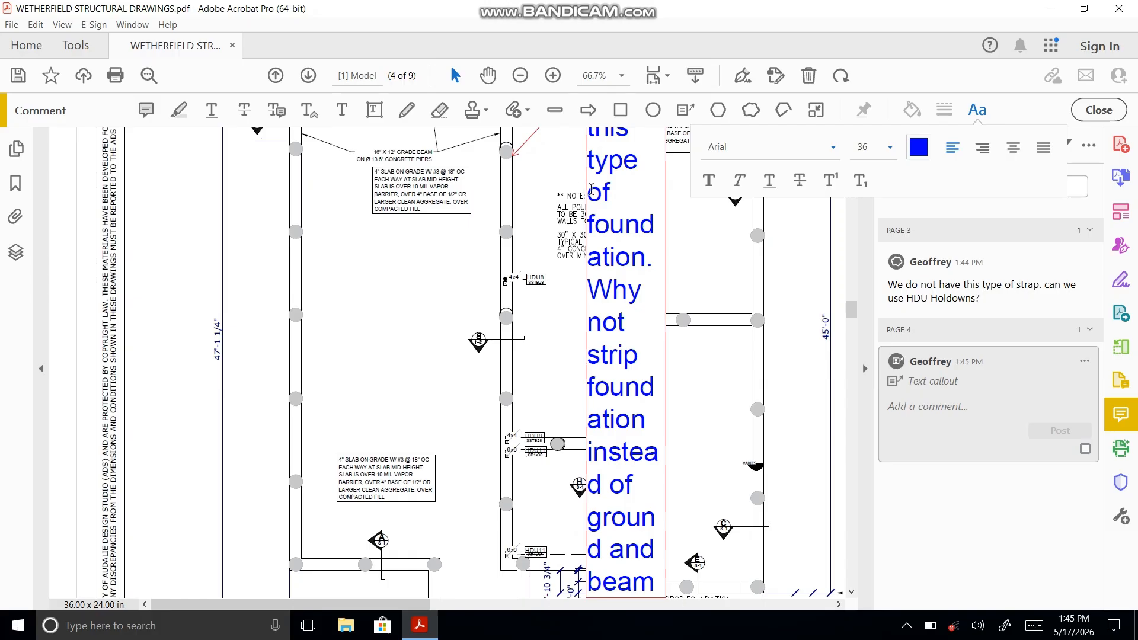
left_click(389, 308)
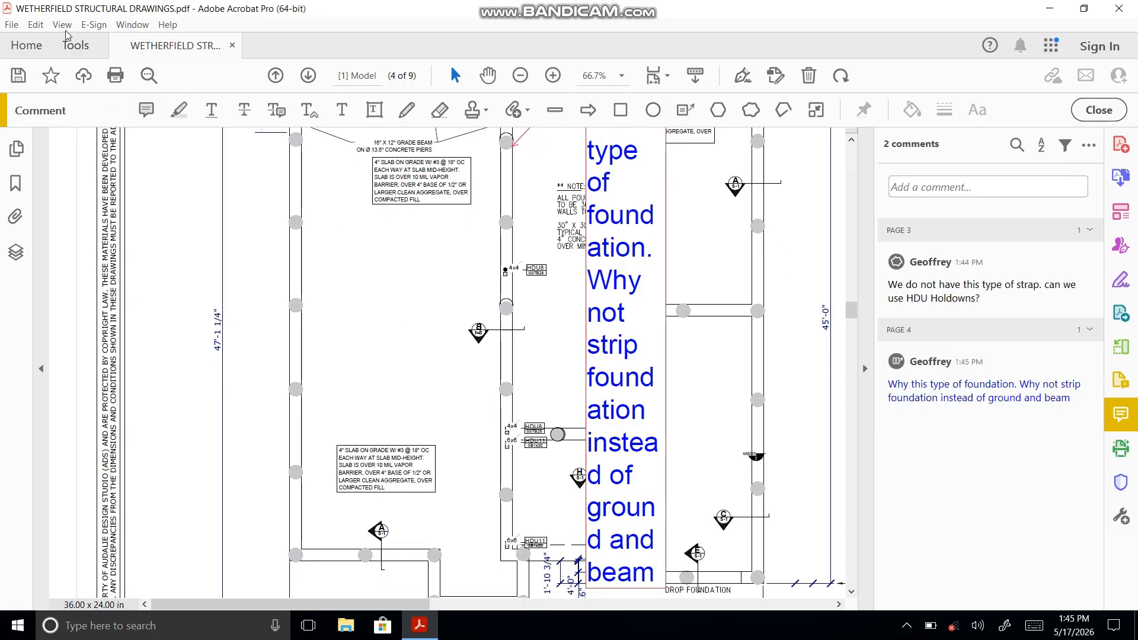
- Fit the whole foundation layout sheet S-1 in view
left_click(62, 24)
mouse_move(62, 121)
left_click(279, 211)
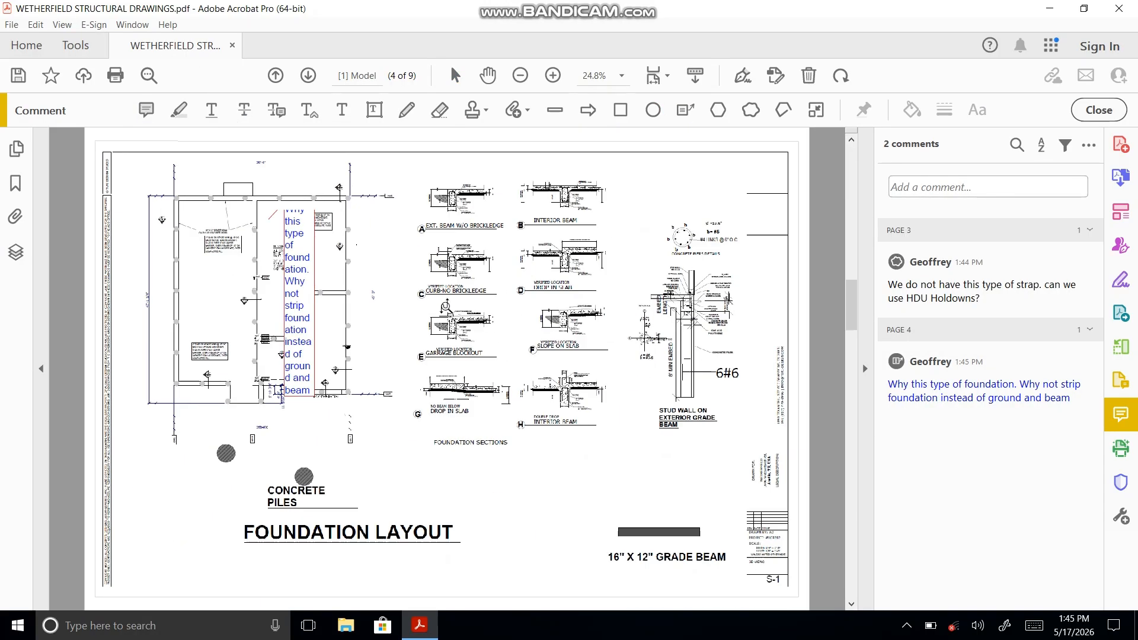
right_click(310, 262)
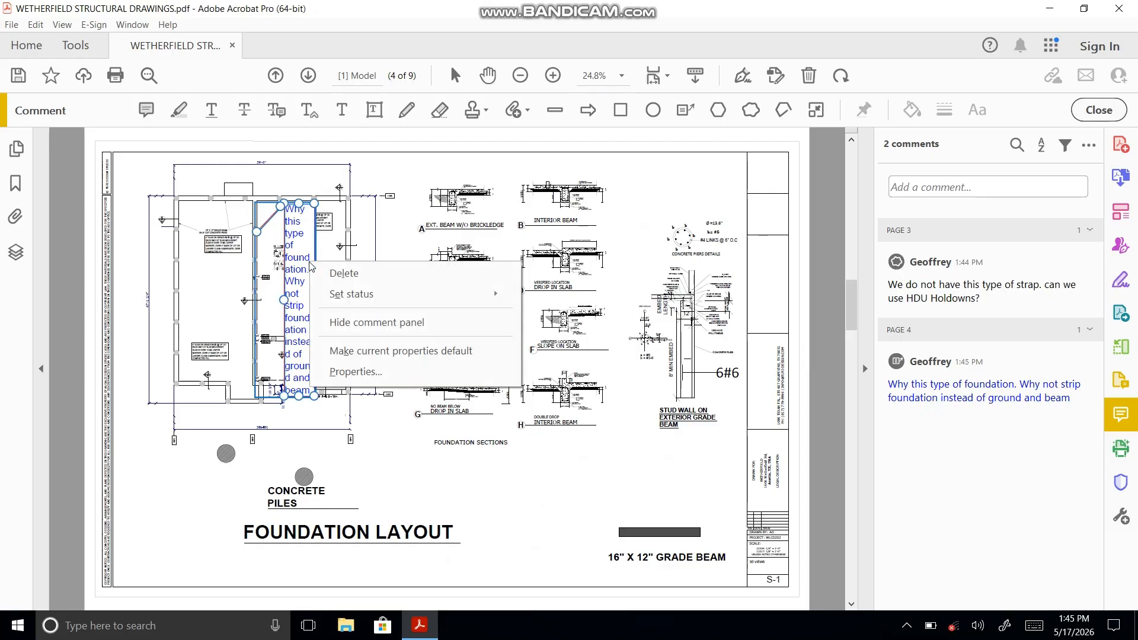
left_click(315, 260)
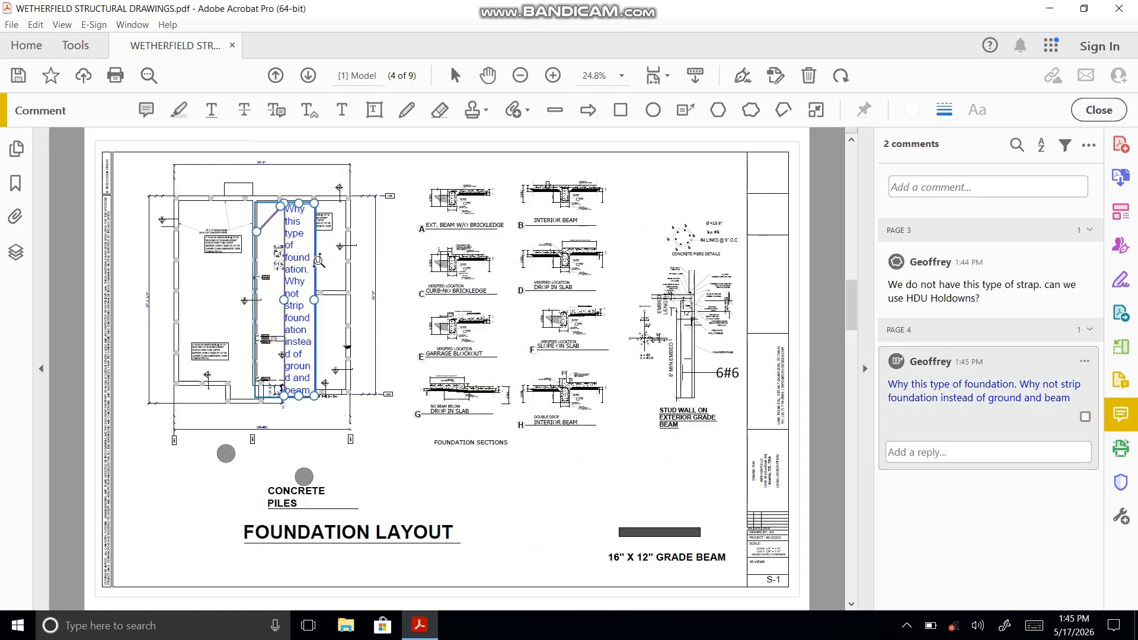
right_click(314, 307)
left_click(302, 305)
right_click(511, 237)
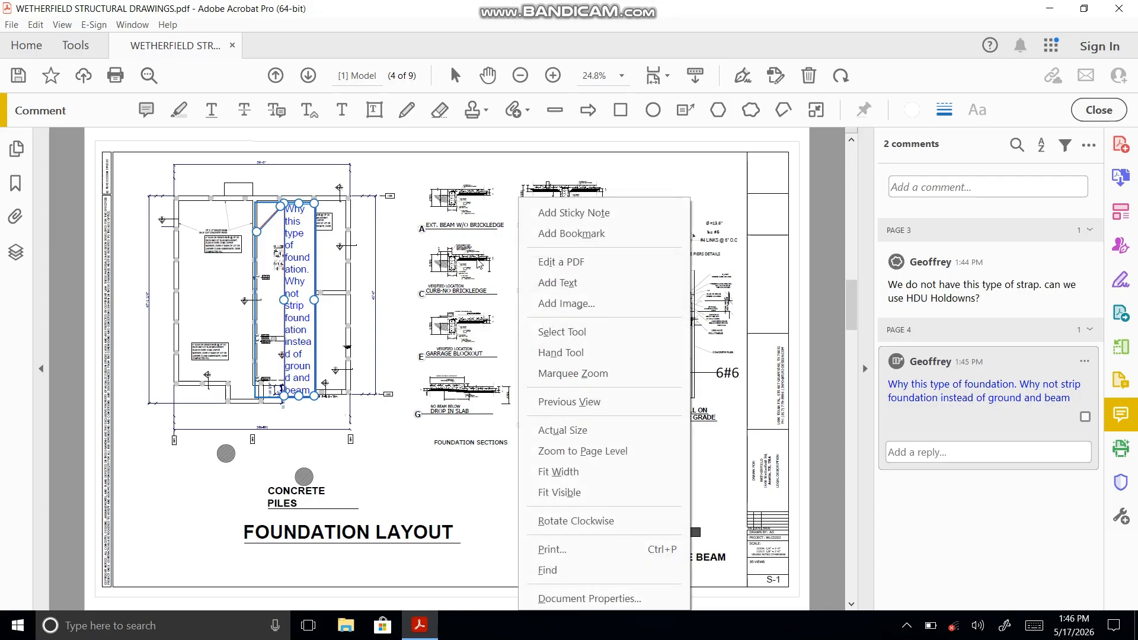
left_click(427, 257)
left_click(427, 257)
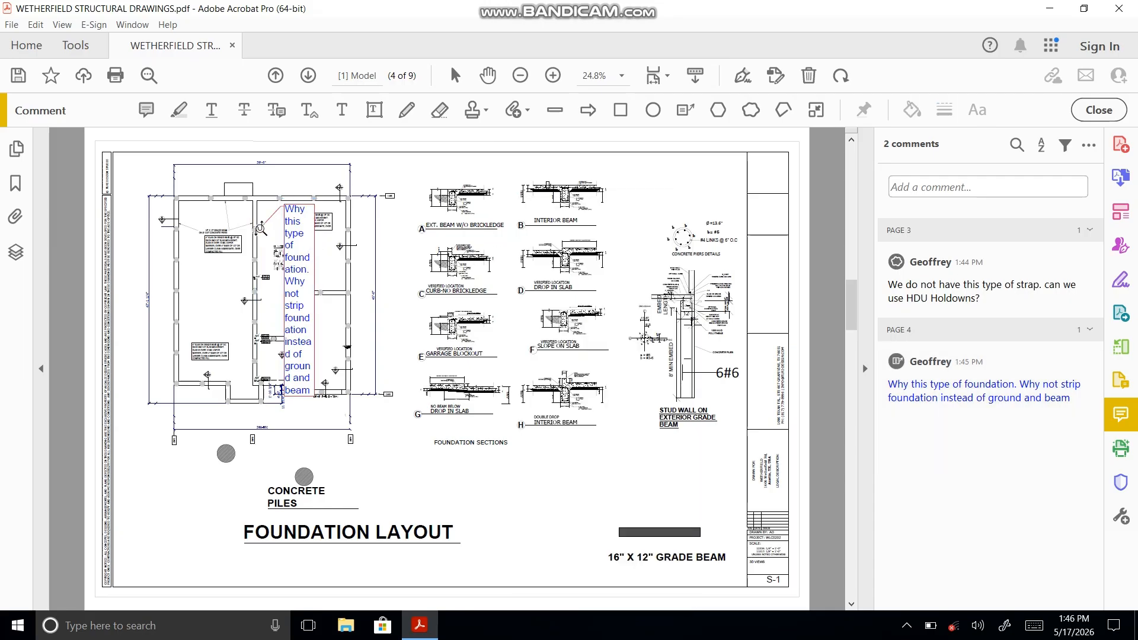
left_click(62, 25)
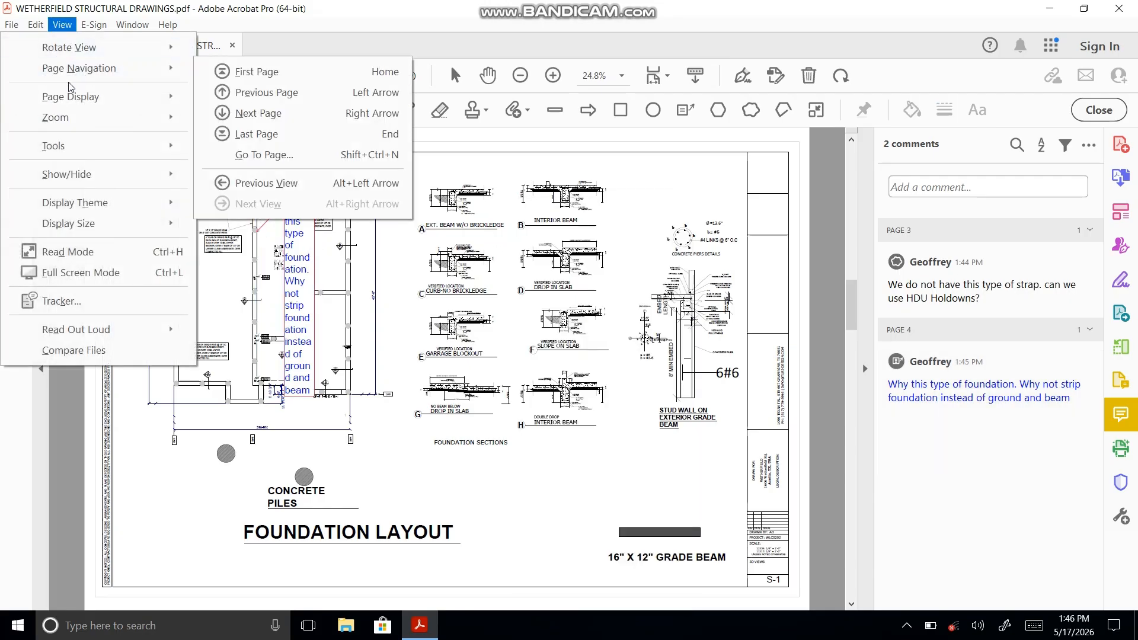
left_click(295, 261)
right_click(311, 263)
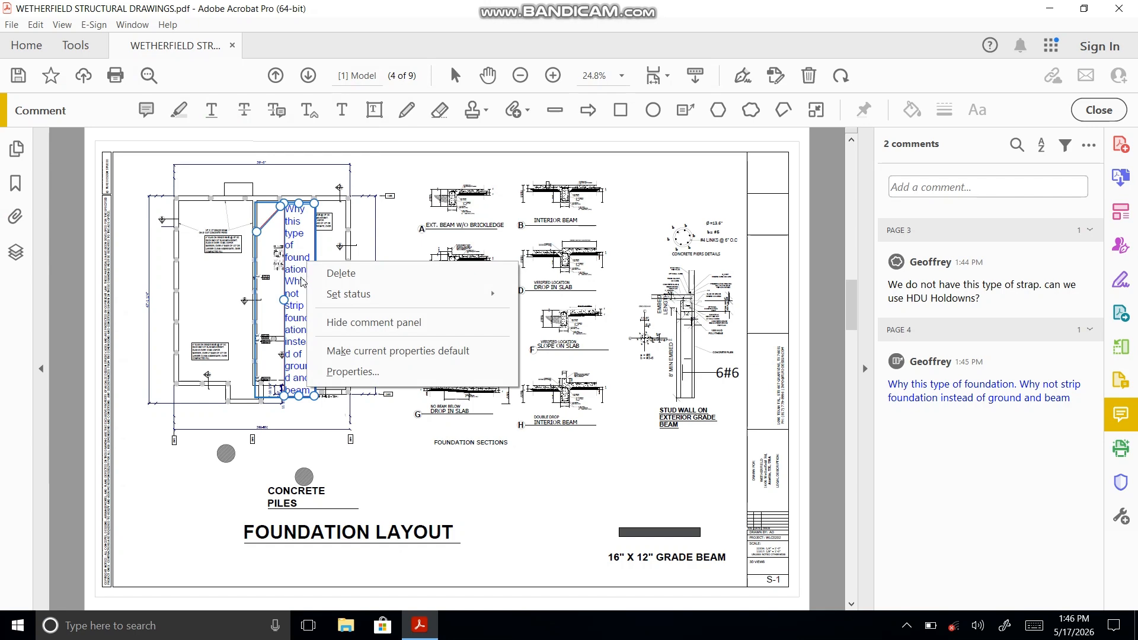
- Widen and shorten the callout's text box to fit its text, and move it below the plan, beside the CONCRETE PILES label
left_click(316, 203)
left_click(309, 323)
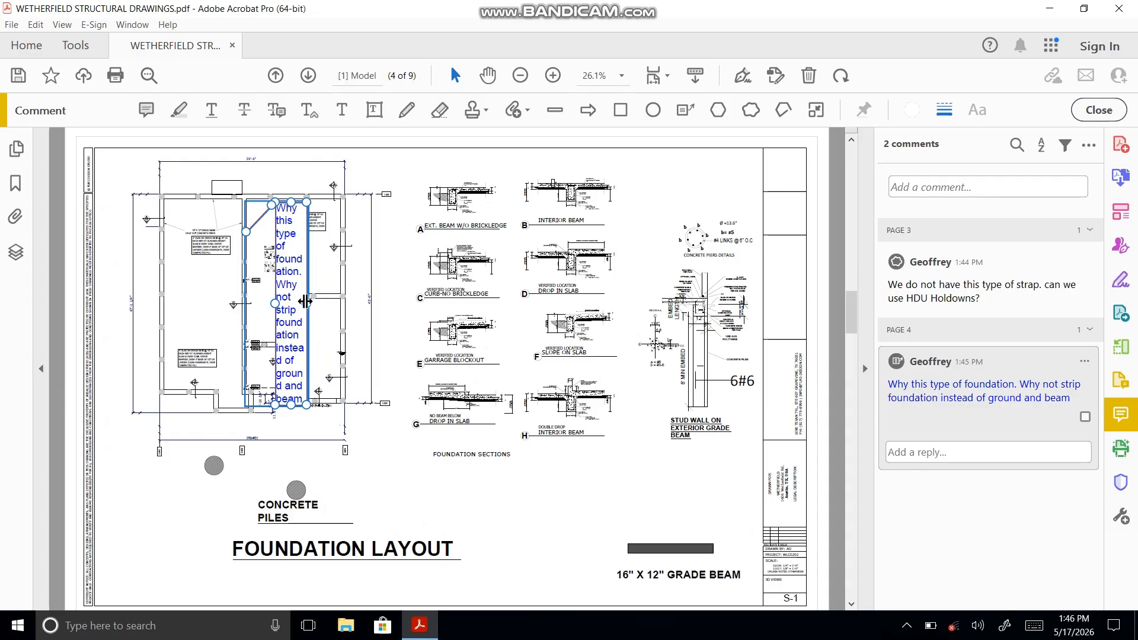
left_click_drag(307, 304, 379, 304)
left_click_drag(331, 406, 328, 271)
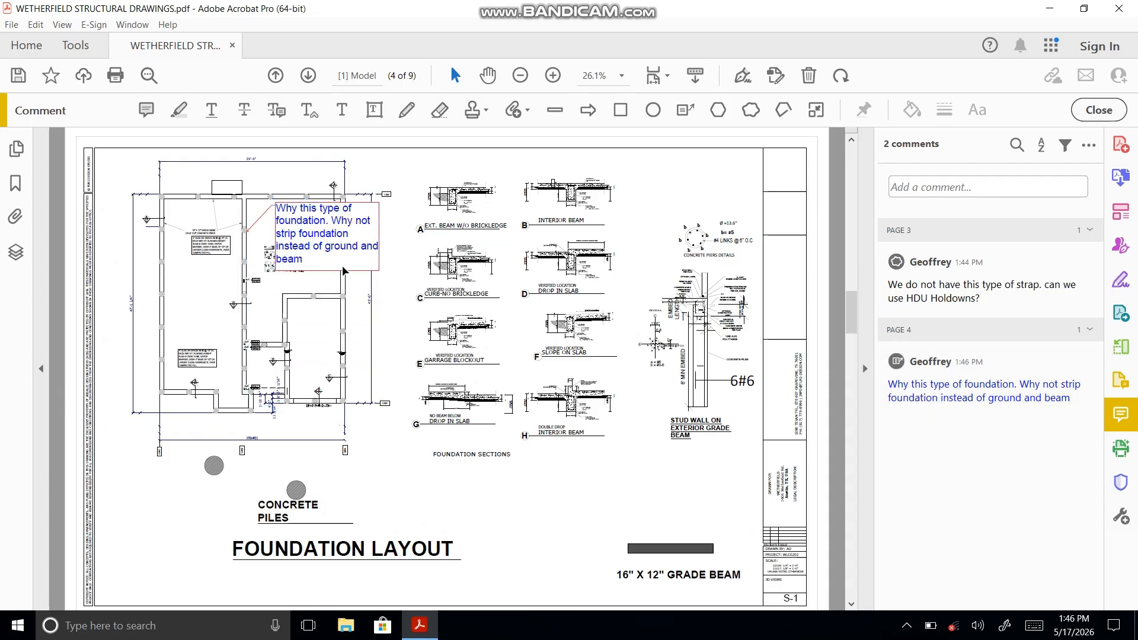
mouse_move(331, 228)
left_mouse_down()
mouse_move(427, 203)
mouse_move(416, 179)
mouse_move(372, 422)
mouse_move(397, 500)
left_mouse_up()
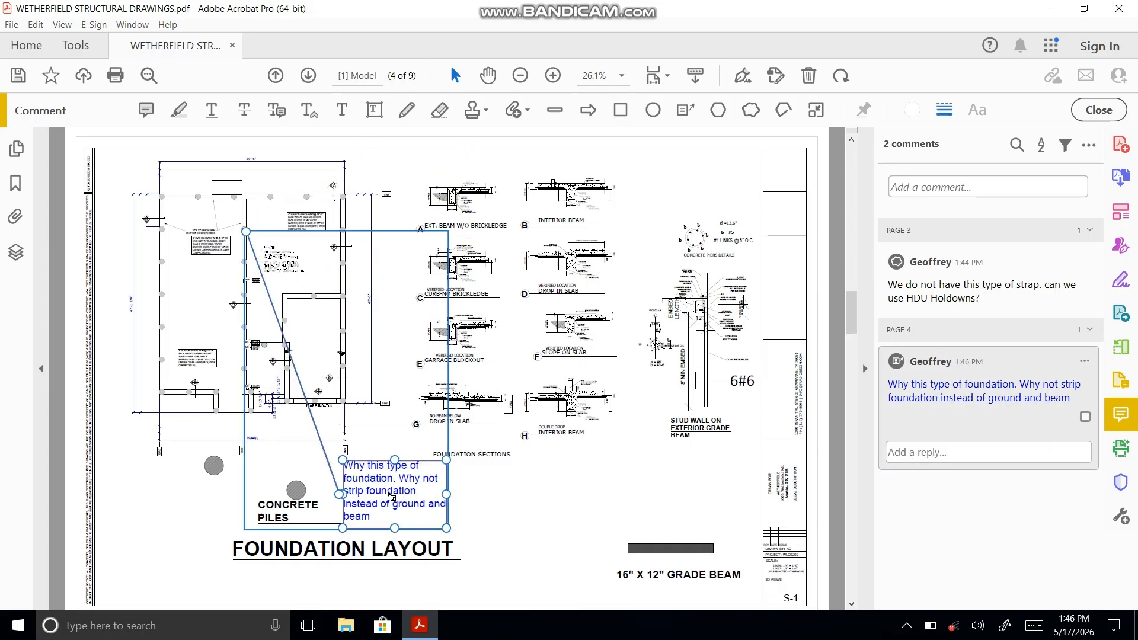
- Set the callout's fill color to yellow
right_click(408, 497)
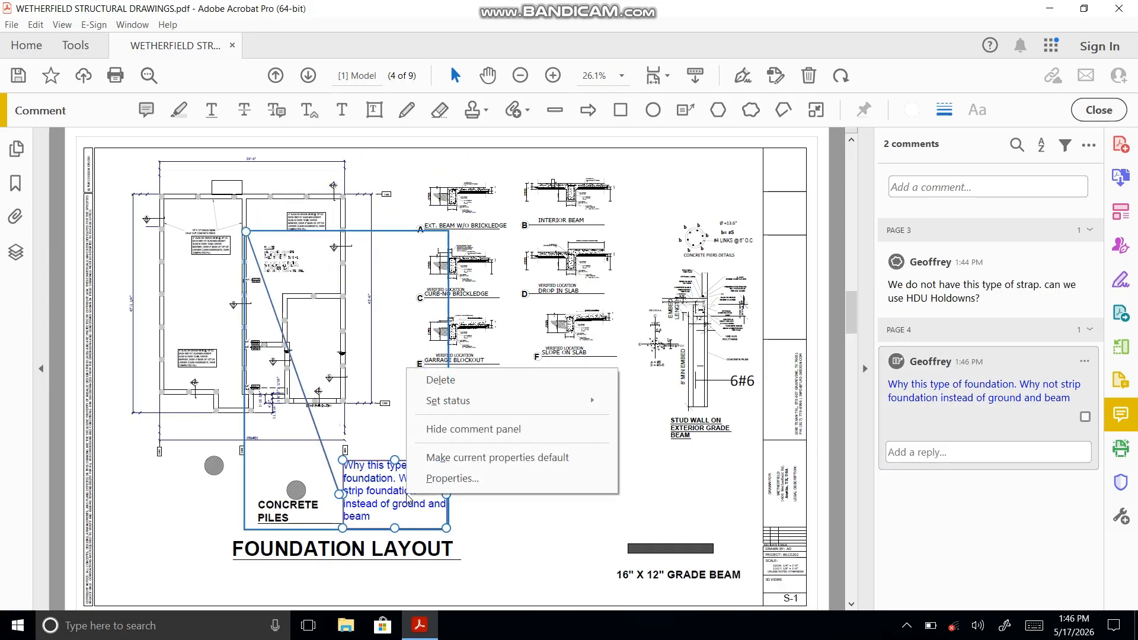
left_click(452, 478)
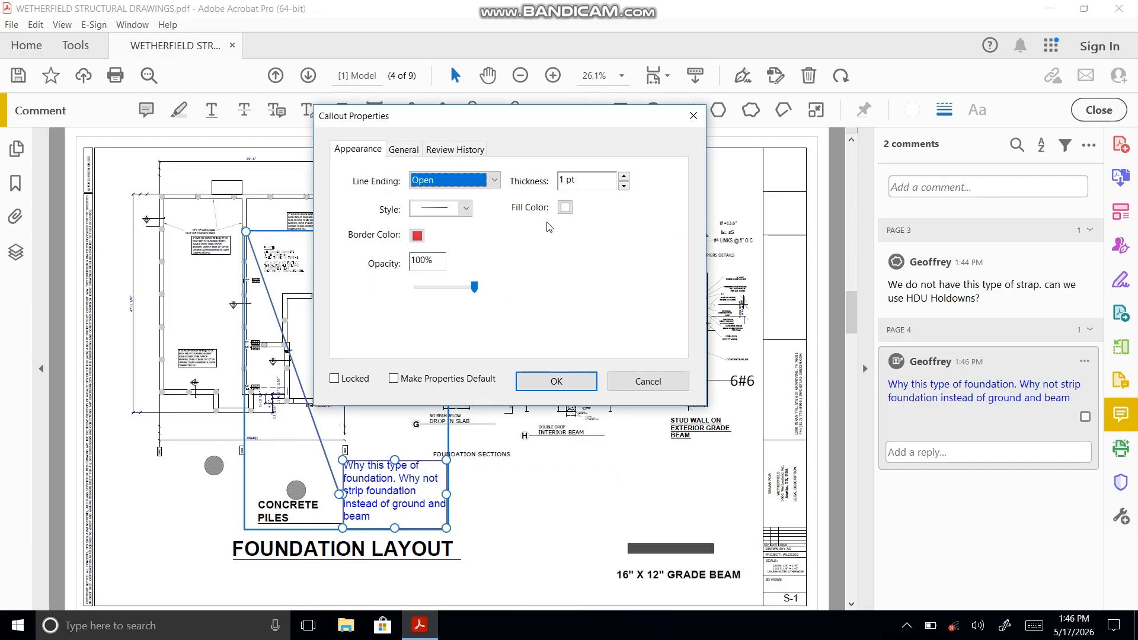
left_click(565, 207)
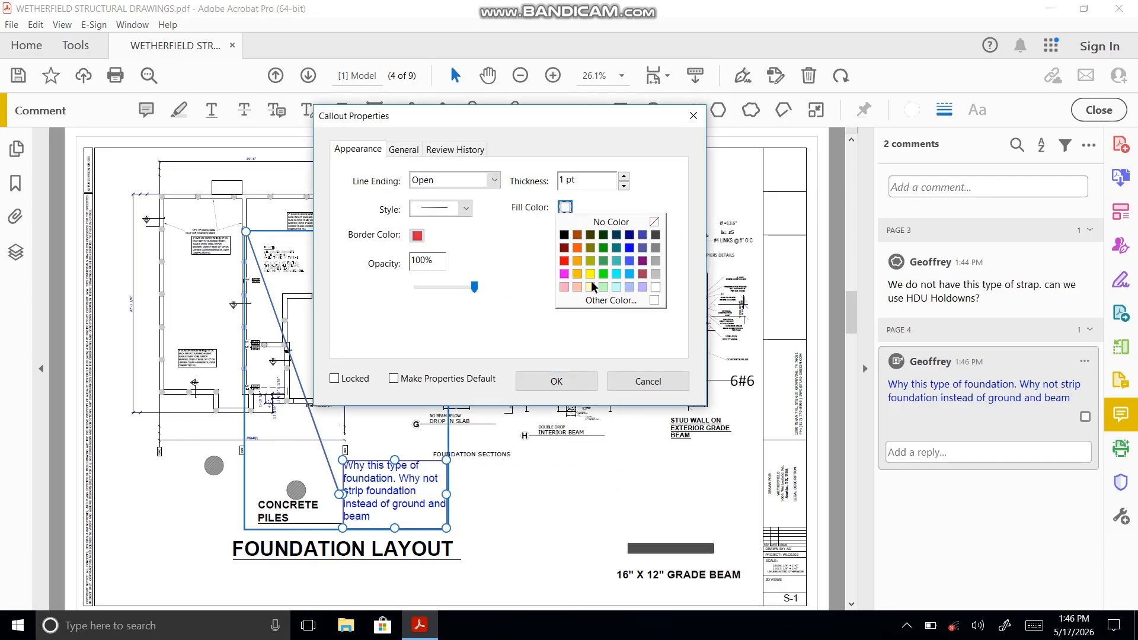
left_click(591, 276)
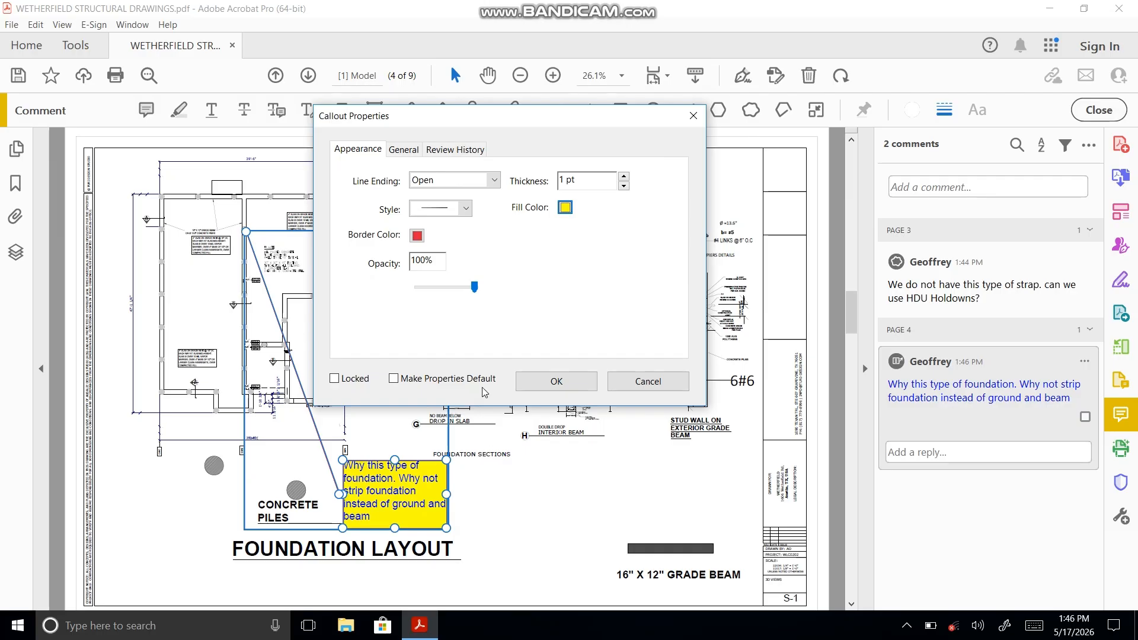
left_click(404, 150)
left_click(357, 149)
left_click(455, 149)
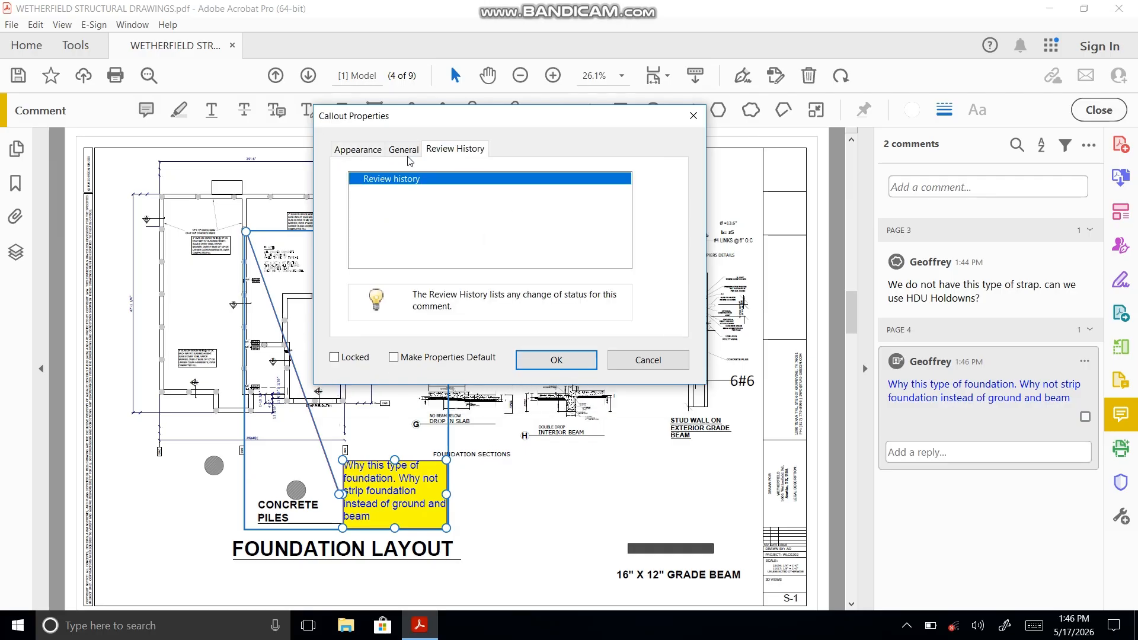
left_click(407, 155)
left_click(365, 153)
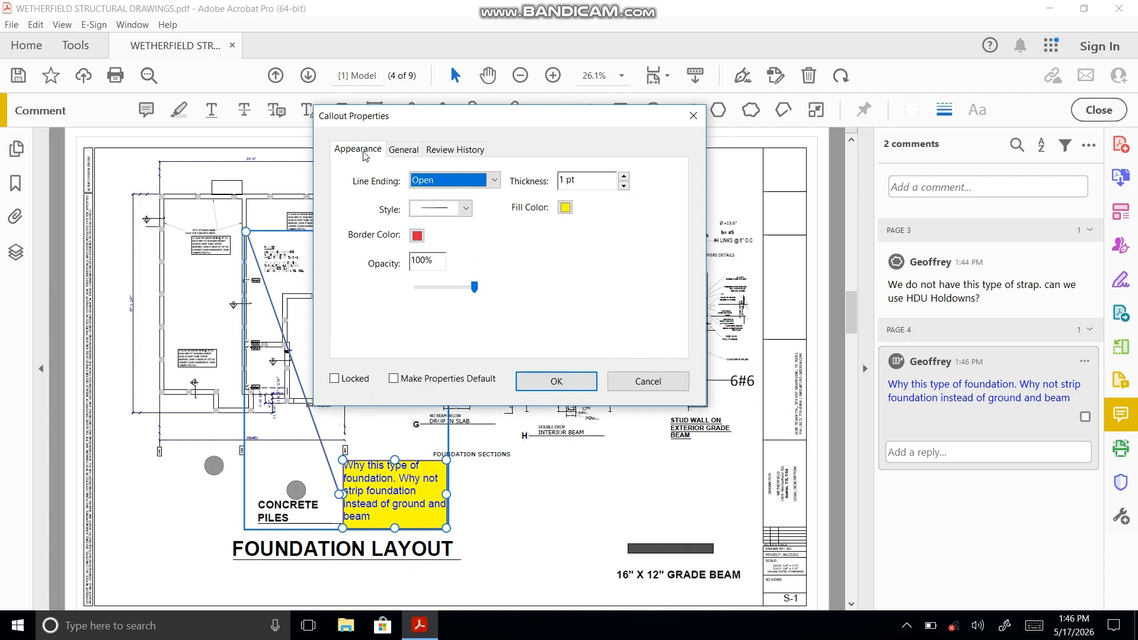
- Try dashed and cloudy borders on the foundation callout, set its border style back to a solid line, and apply the properties
left_click(467, 209)
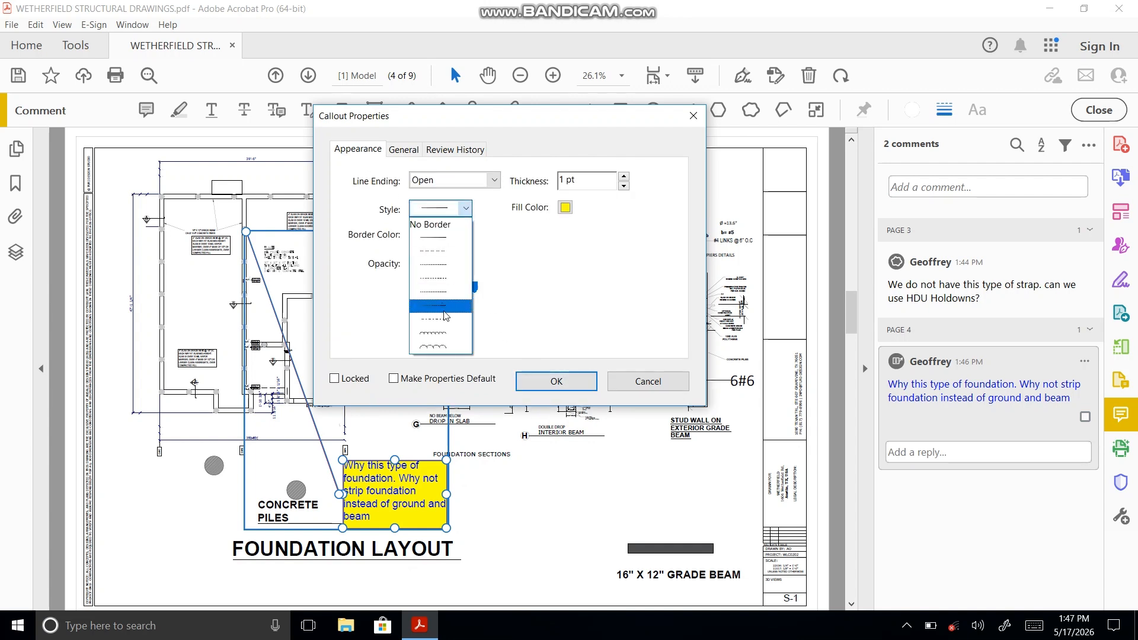
left_click(446, 320)
left_click(466, 208)
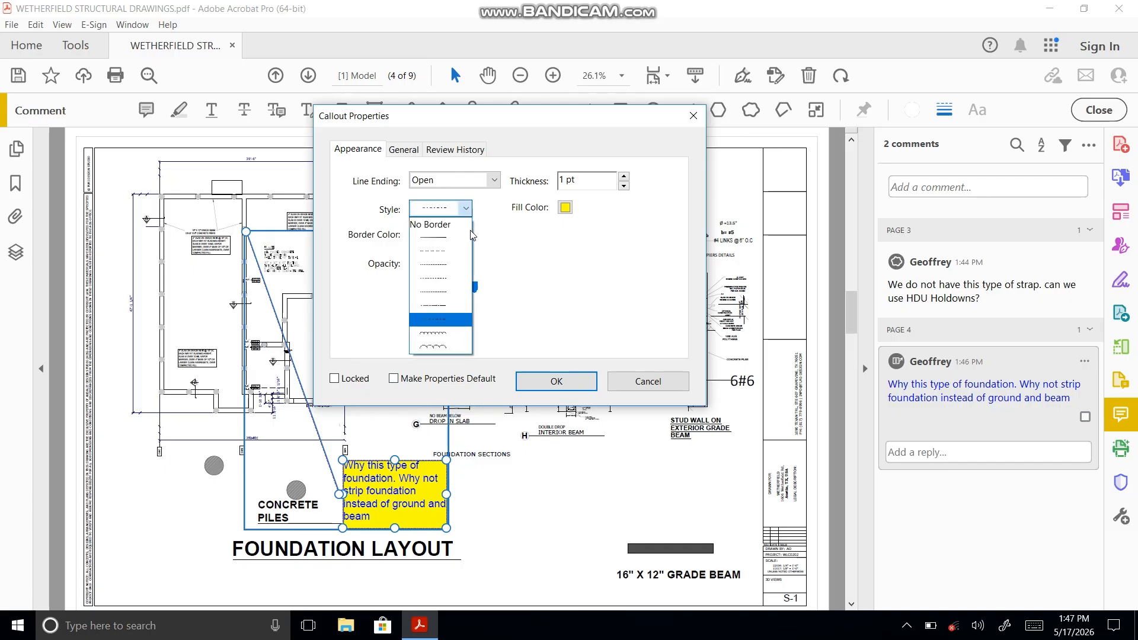
left_click(450, 237)
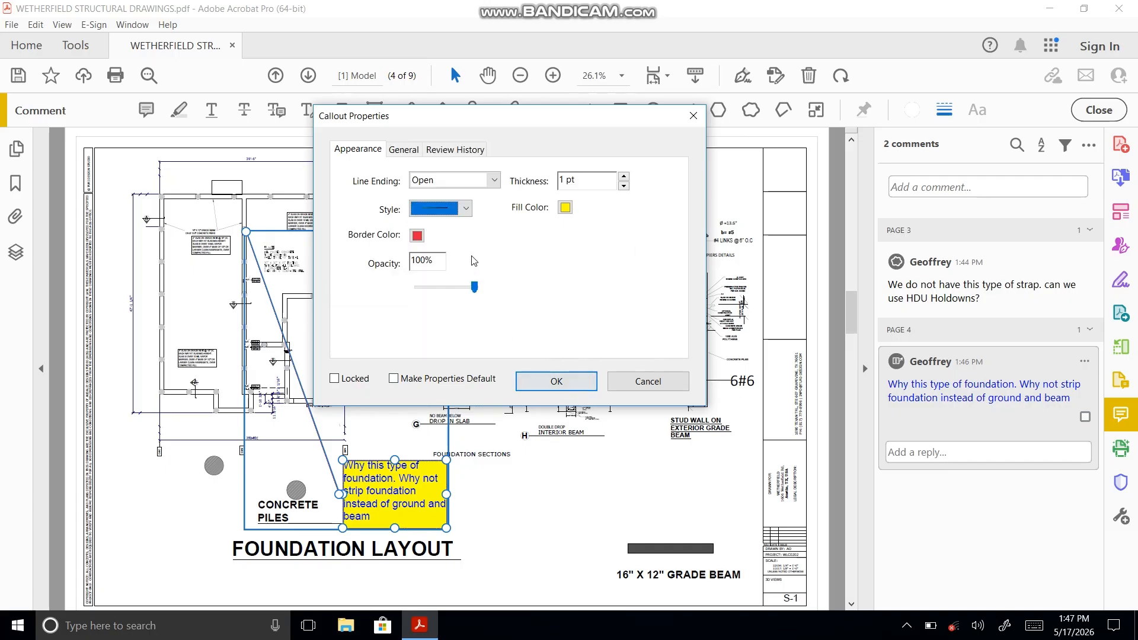
left_click(467, 212)
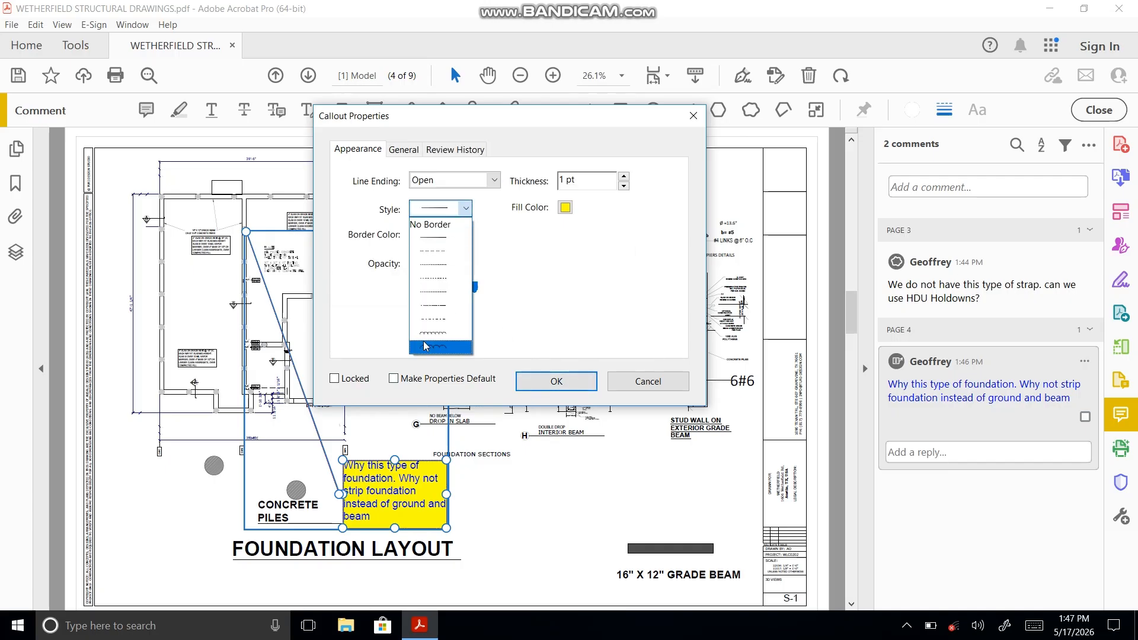
left_click(423, 348)
left_click(461, 211)
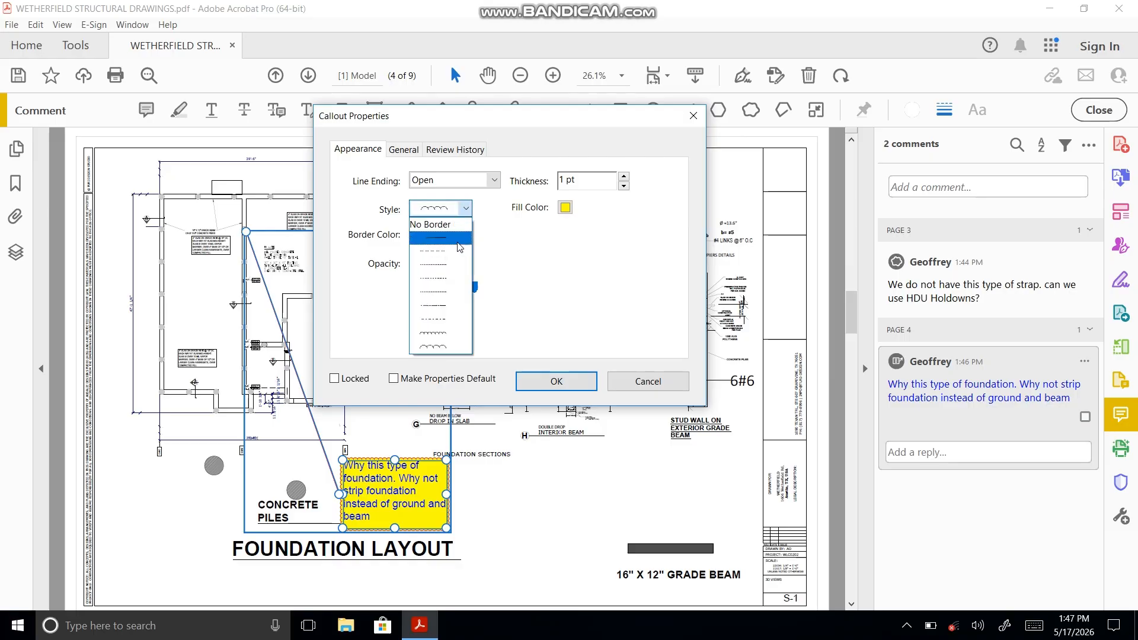
left_click(458, 239)
left_click(556, 382)
left_click(528, 493)
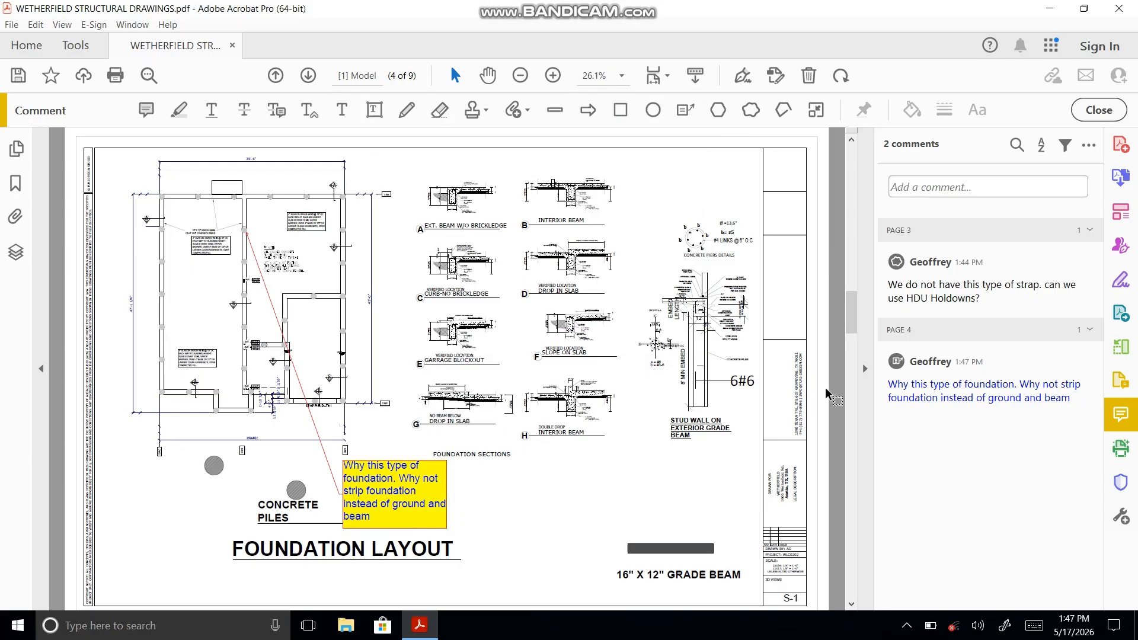
- Make the yellow foundation callout's current properties the default for new callouts
left_click(408, 483)
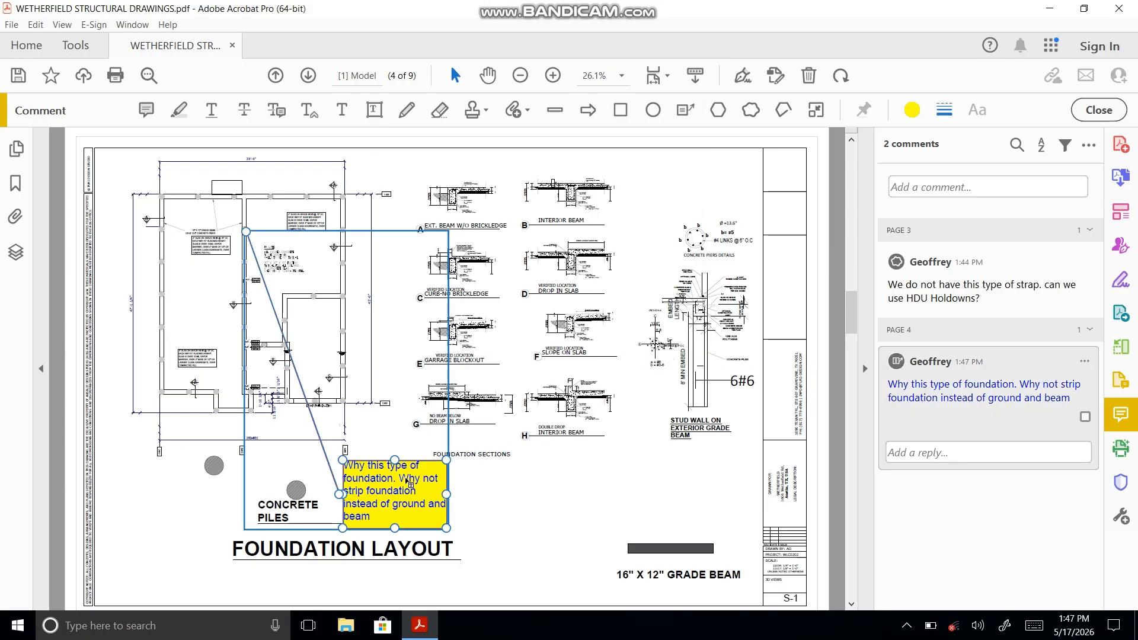
right_click(407, 481)
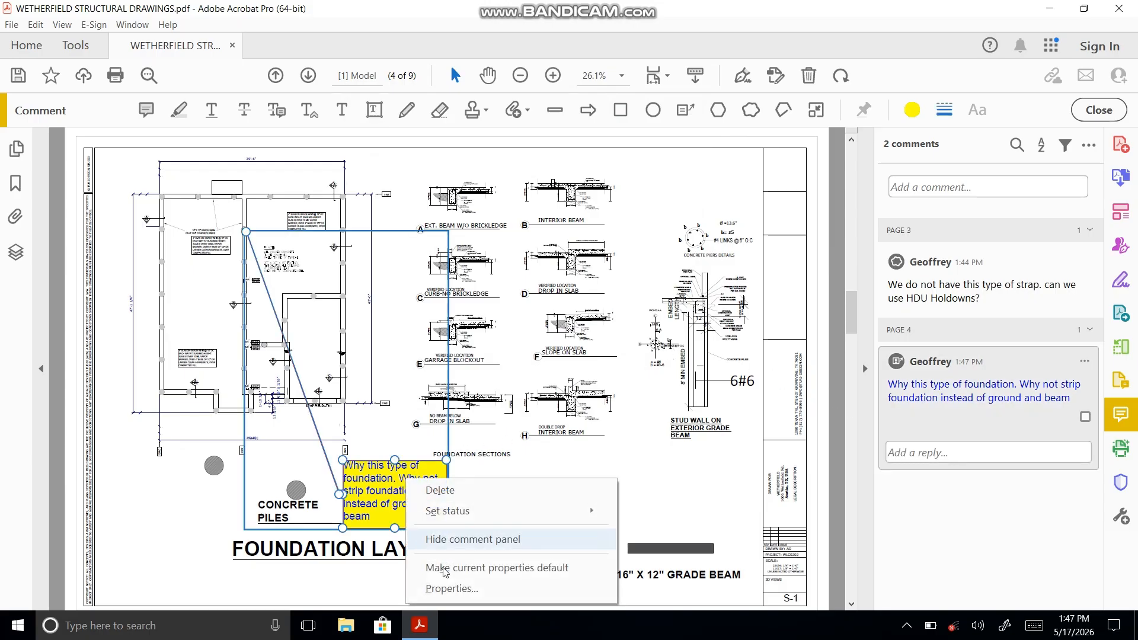
left_click(454, 589)
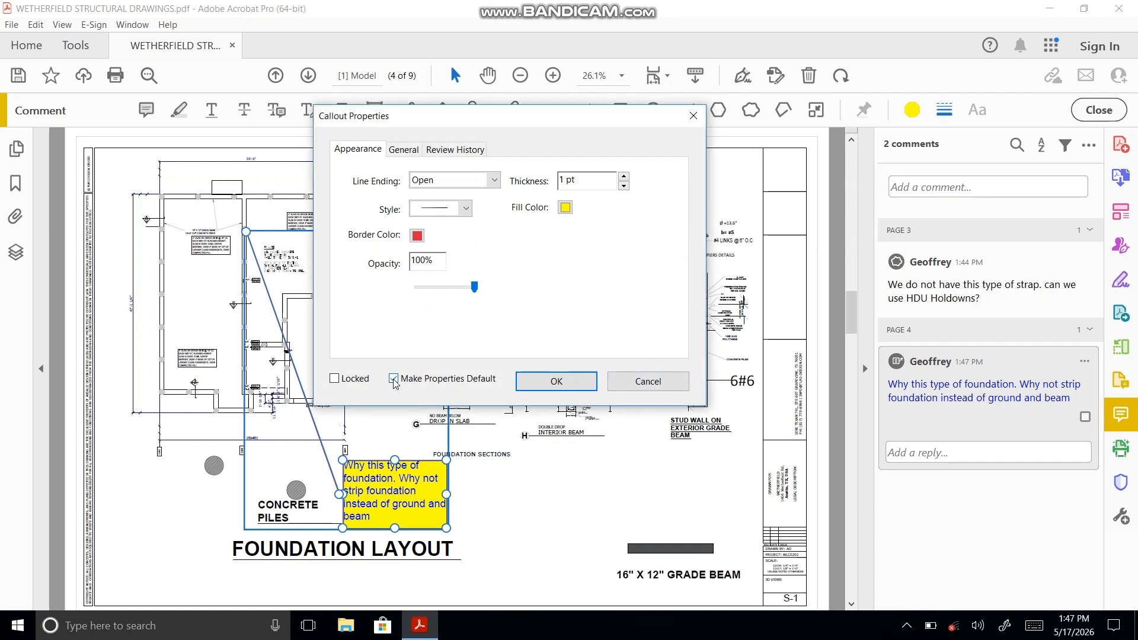
left_click(552, 382)
right_click(411, 485)
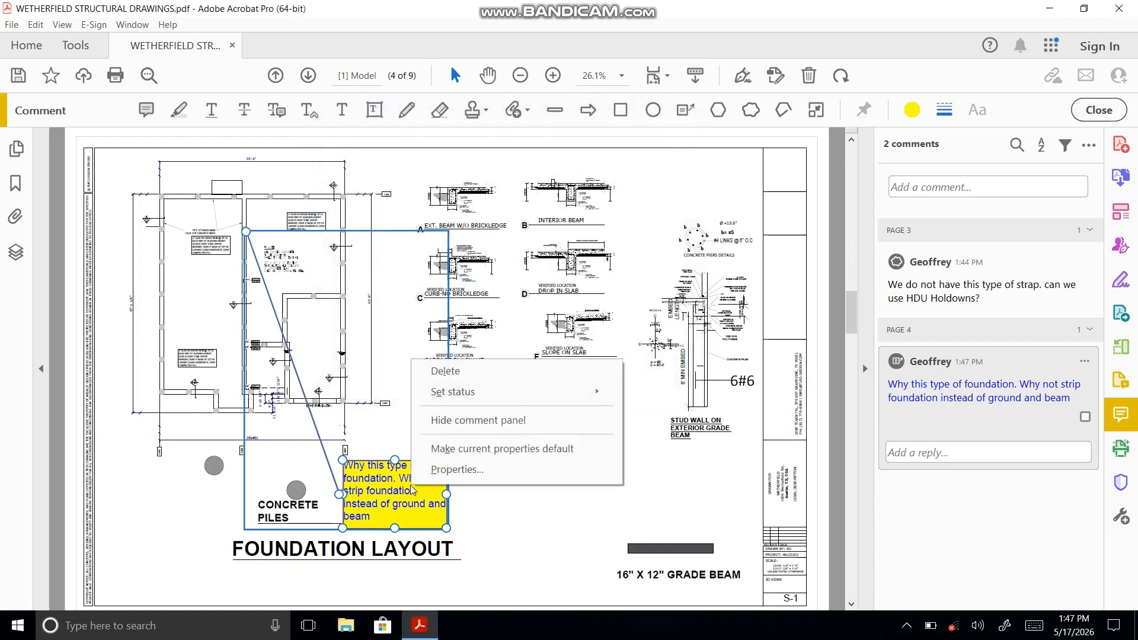
left_click(502, 449)
left_click(548, 479)
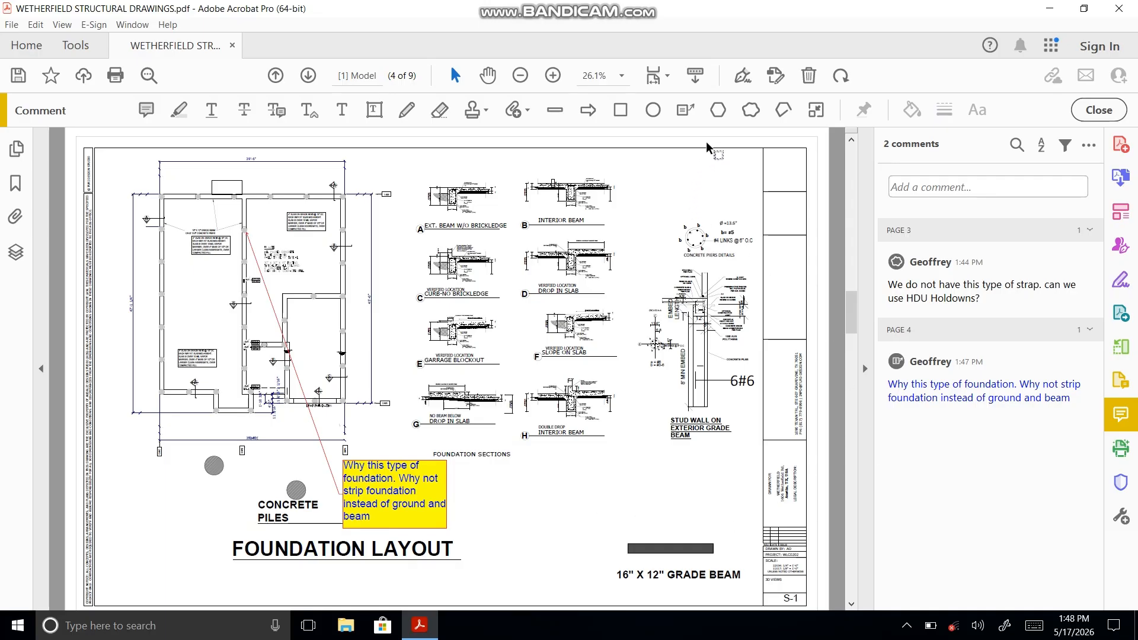
- Draw a four-cornered cloud around the notes in the upper-right room of the foundation plan
left_click(756, 113)
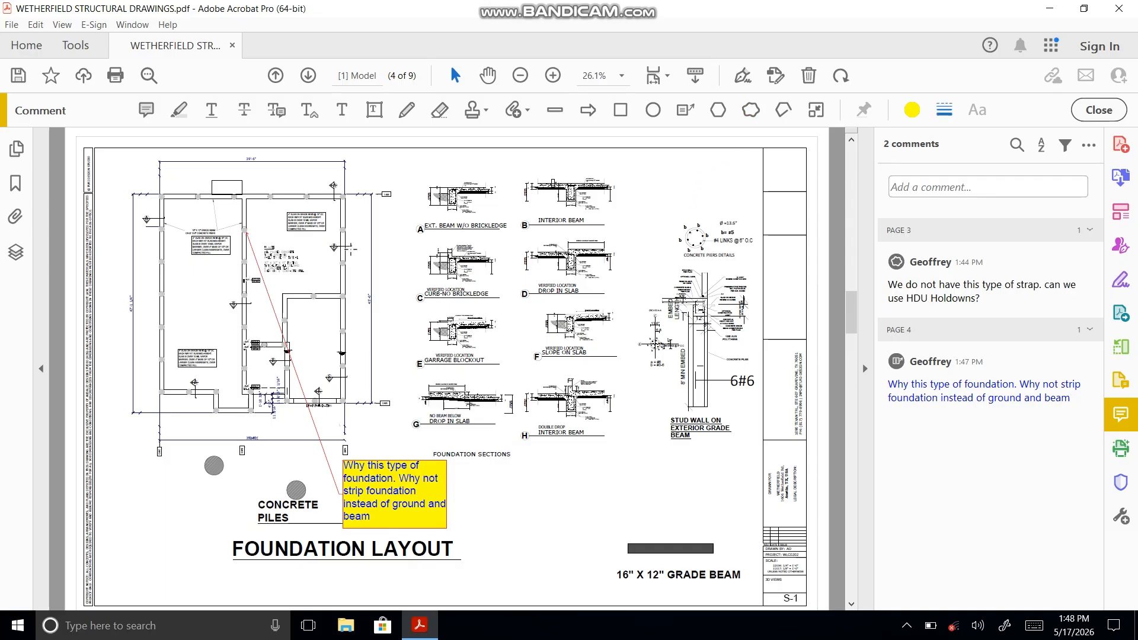
left_click(229, 210)
left_click(229, 267)
left_click(335, 267)
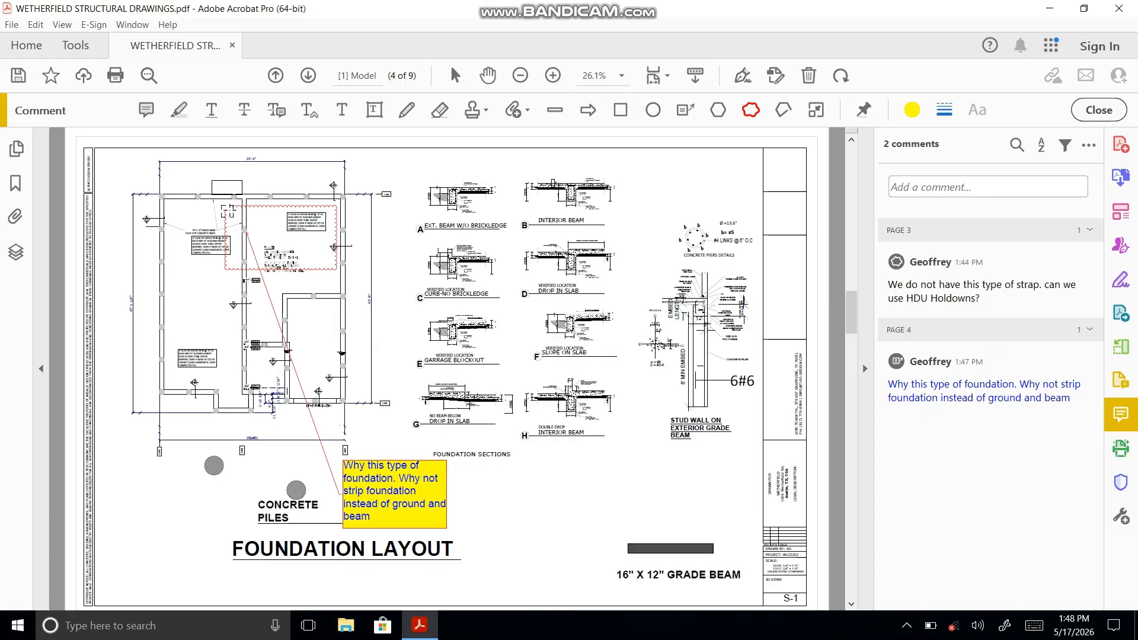
left_click(229, 209)
left_click(380, 237)
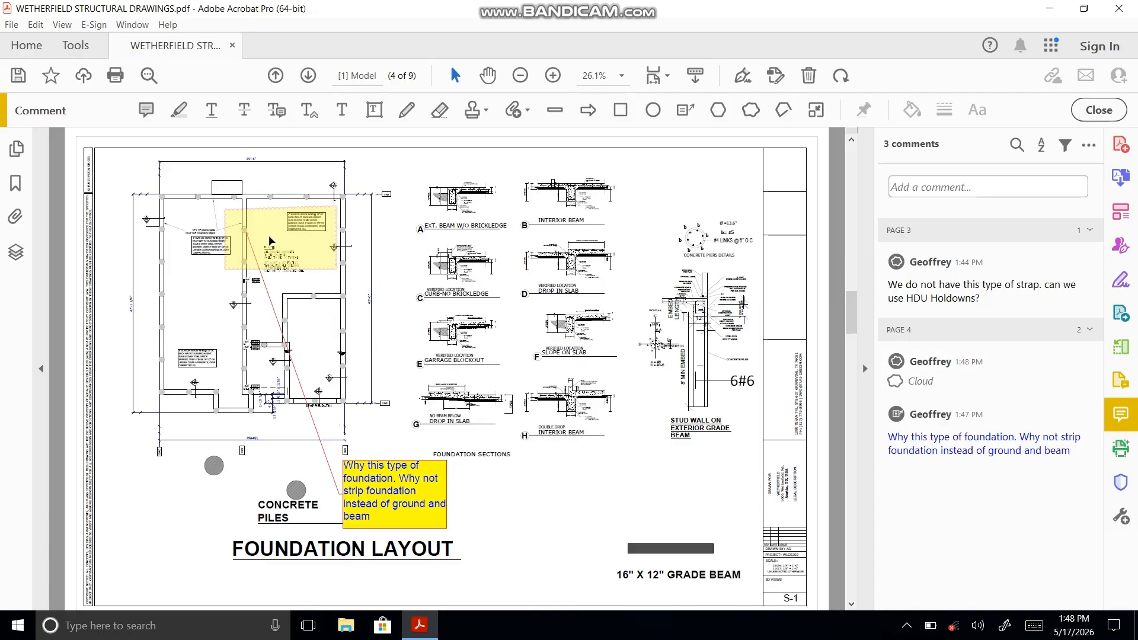
- Set the fill color of the cloud on the foundation plan to white
left_click(267, 234)
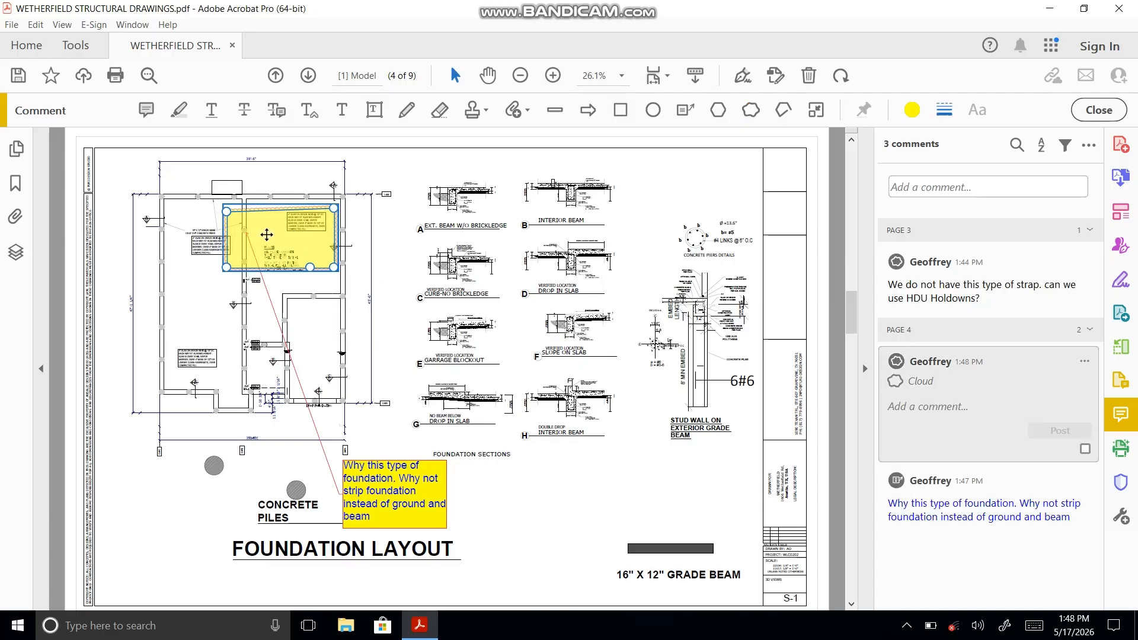
left_click(912, 111)
left_click(778, 241)
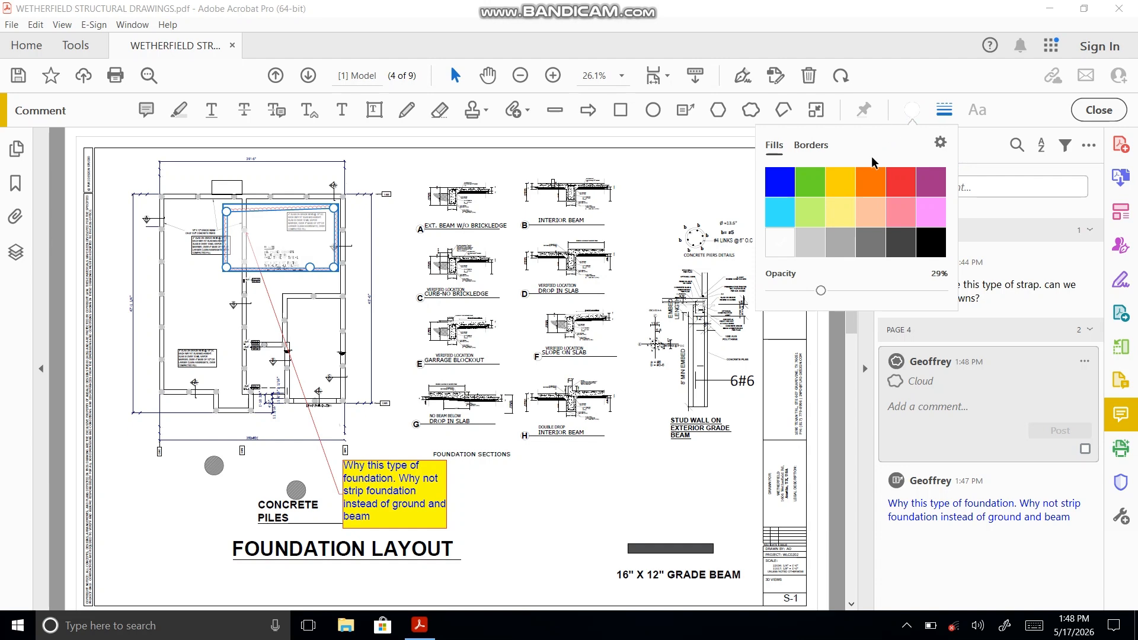
- Set the foundation plan cloud's opacity to 100% and its line style to cloudy
right_click(320, 209)
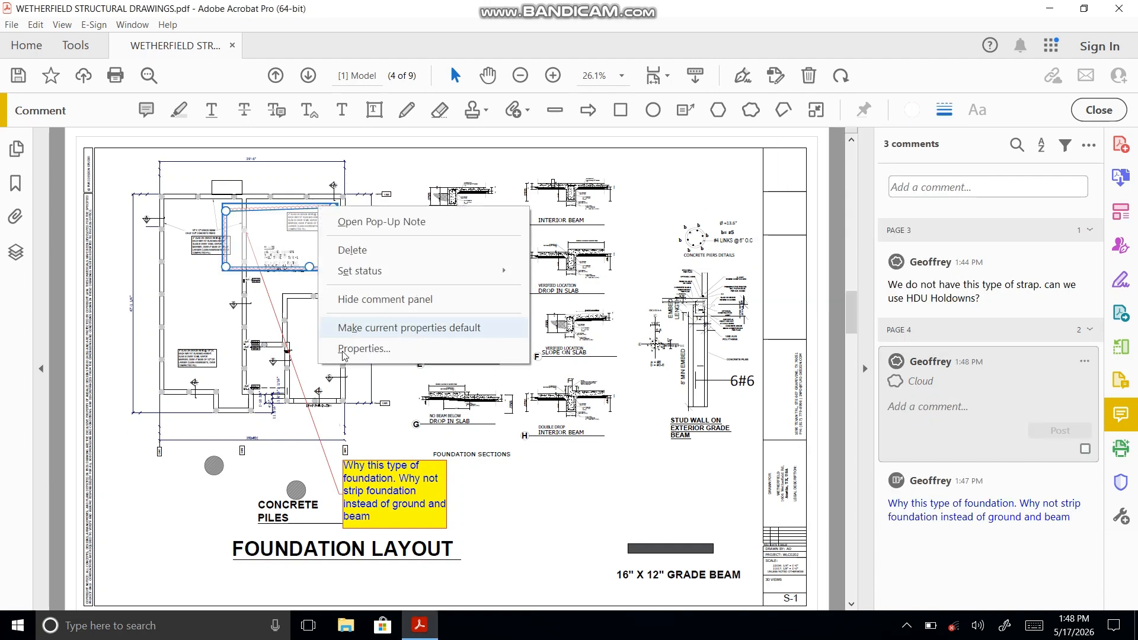
left_click(344, 350)
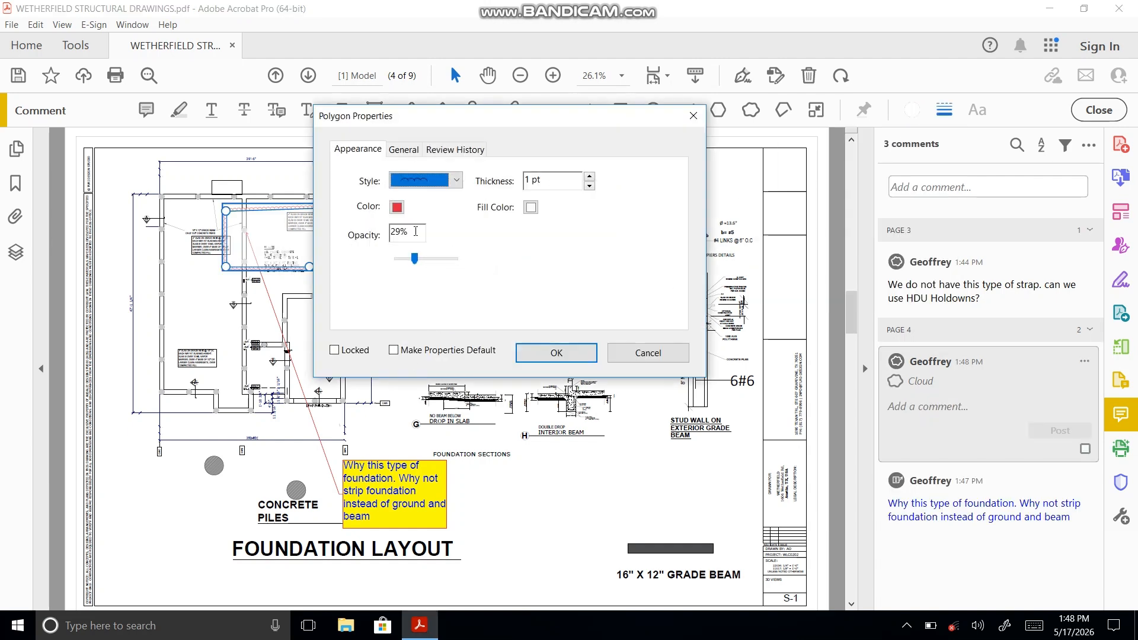
double_click(416, 231)
type("1000")
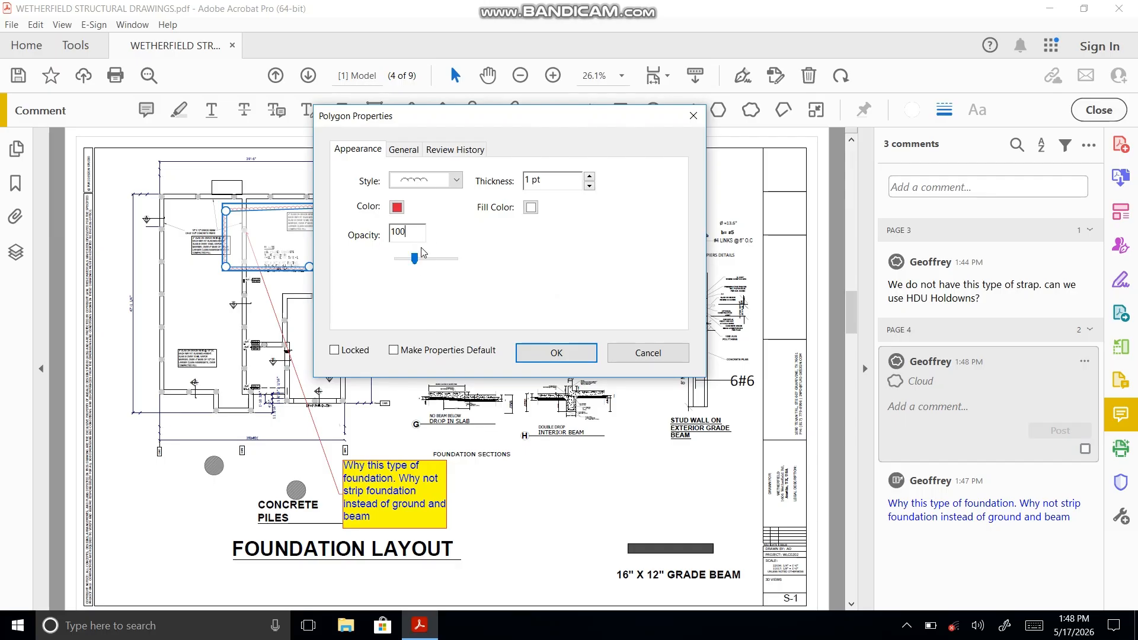
key("Tab")
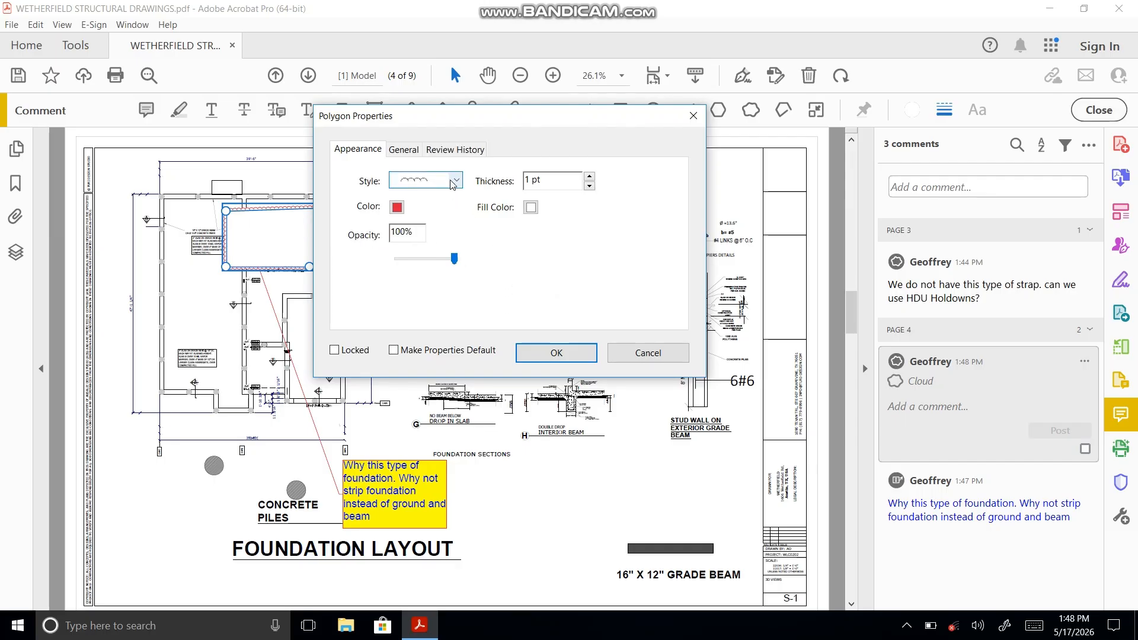
left_click(456, 180)
left_click(425, 322)
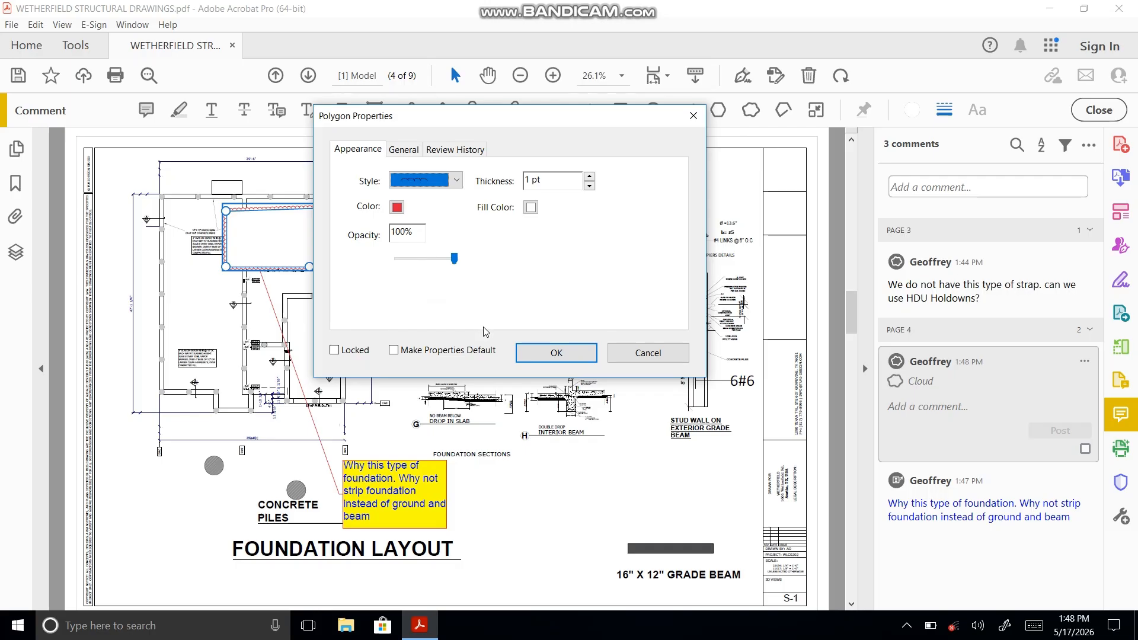
left_click(556, 352)
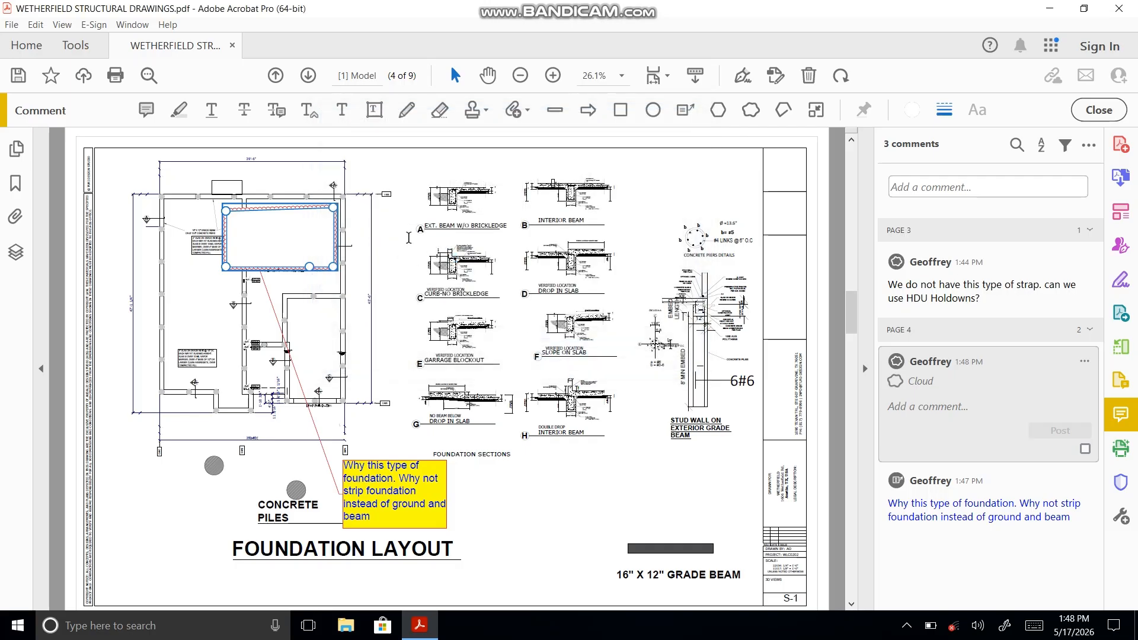
- Set the foundation plan cloud's fill to no color so the drawing shows through, and deselect it
left_click(301, 270)
right_click(309, 244)
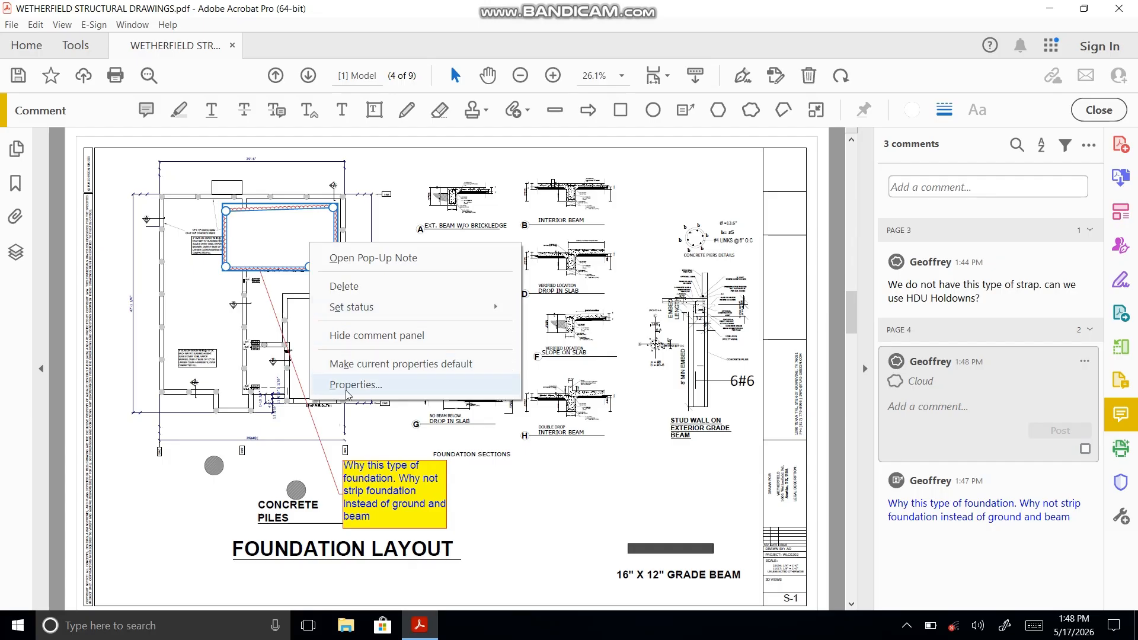
left_click(374, 387)
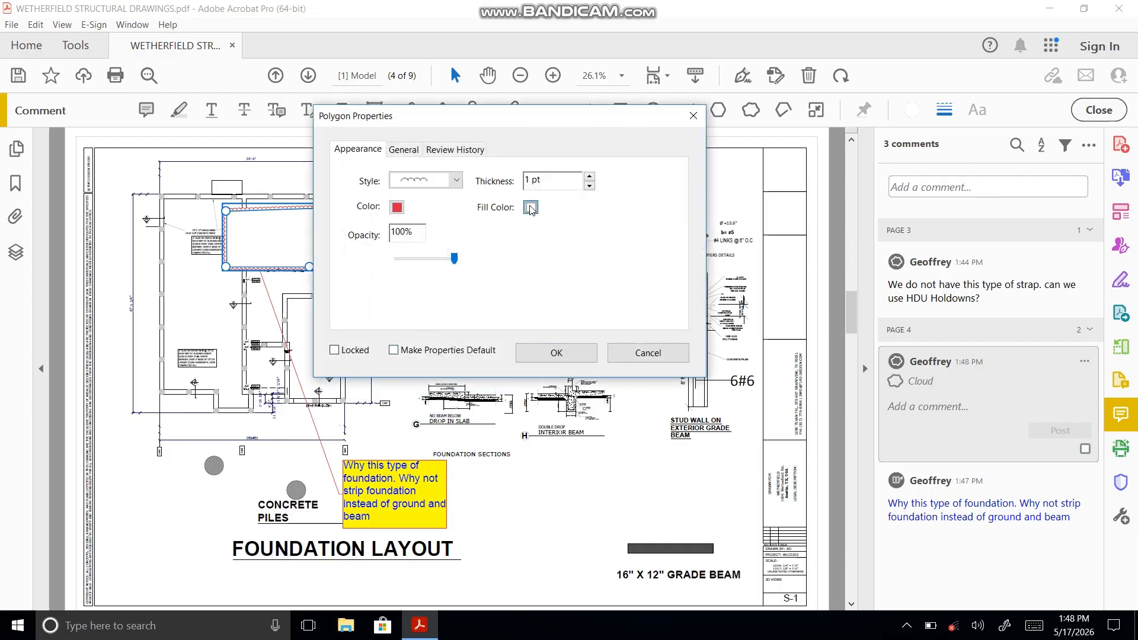
left_click(531, 207)
left_click(623, 224)
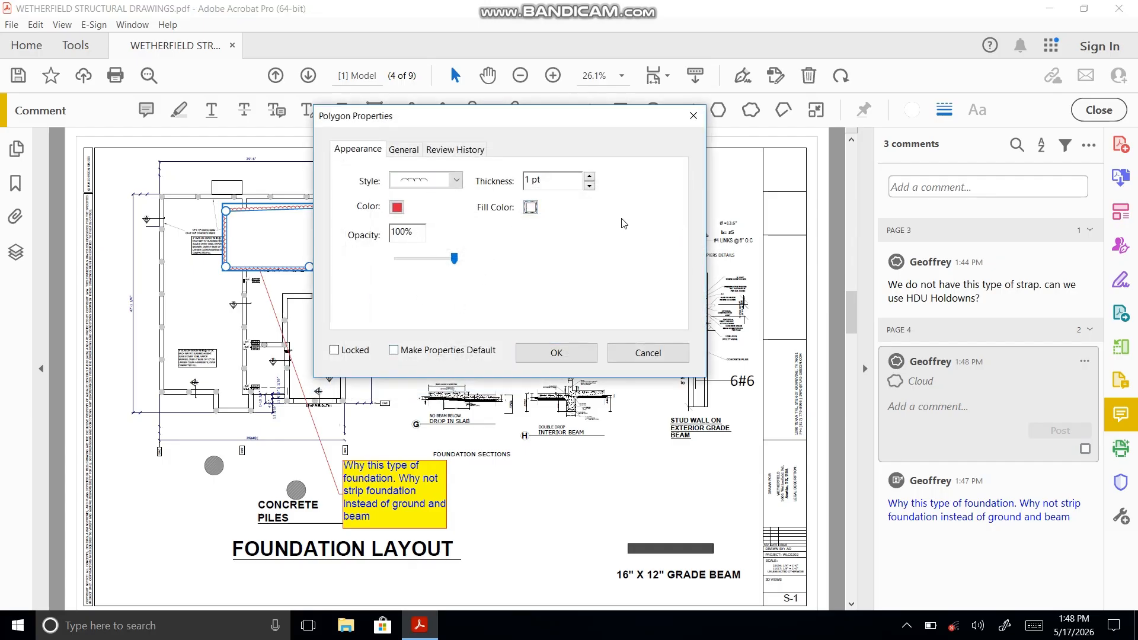
left_click(557, 352)
left_click(398, 346)
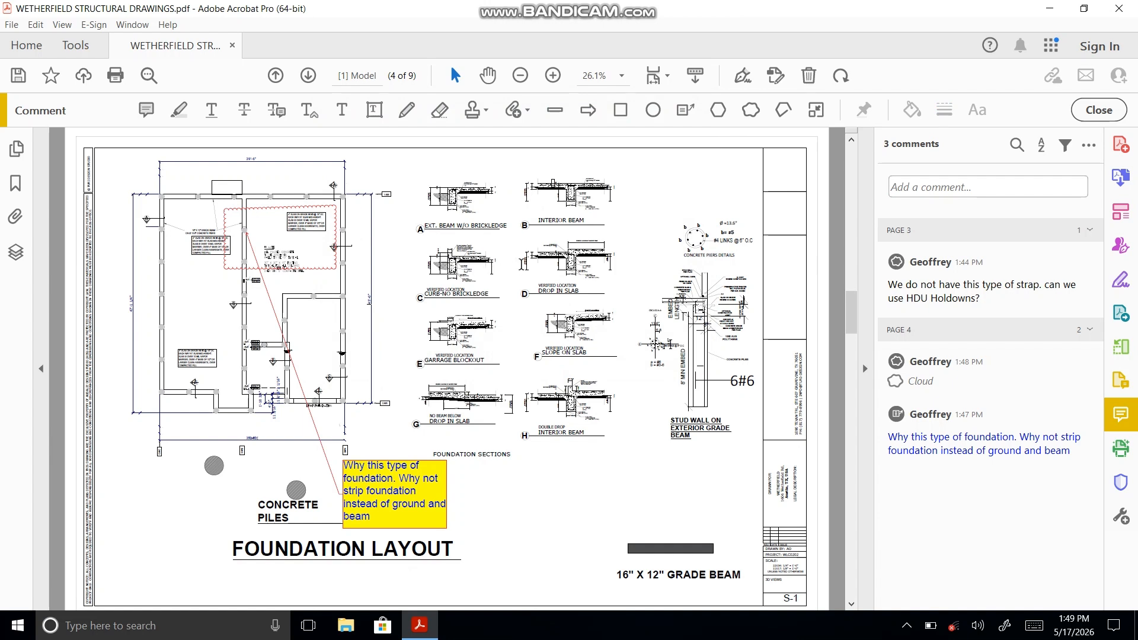
- Draw a rectangular cloud around the foundation section details A to H
left_click(620, 110)
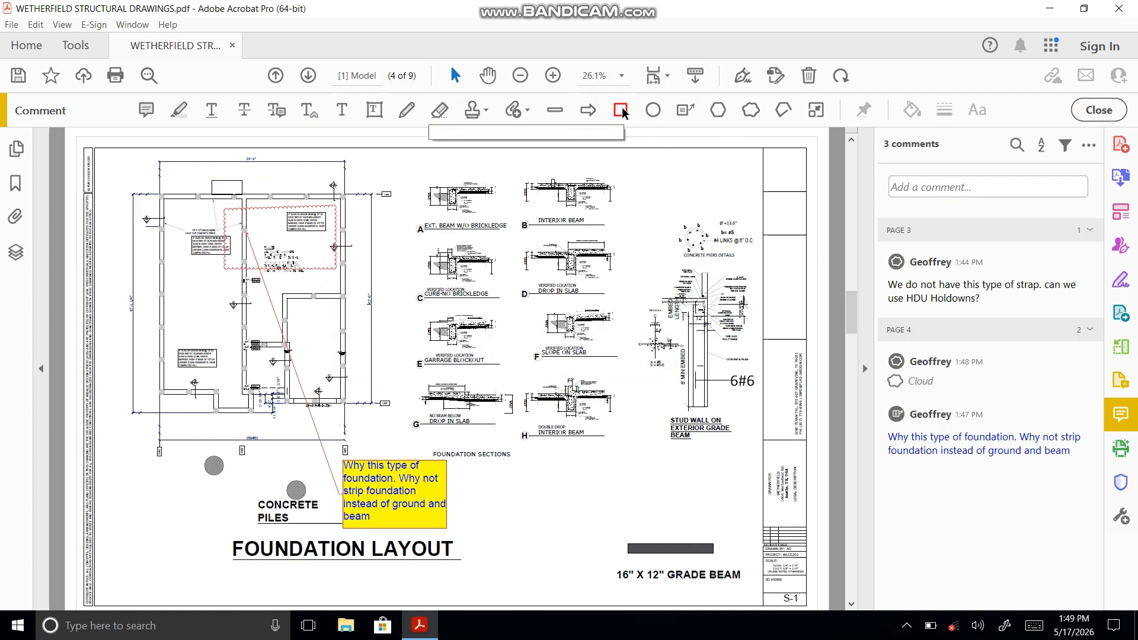
left_click(590, 112)
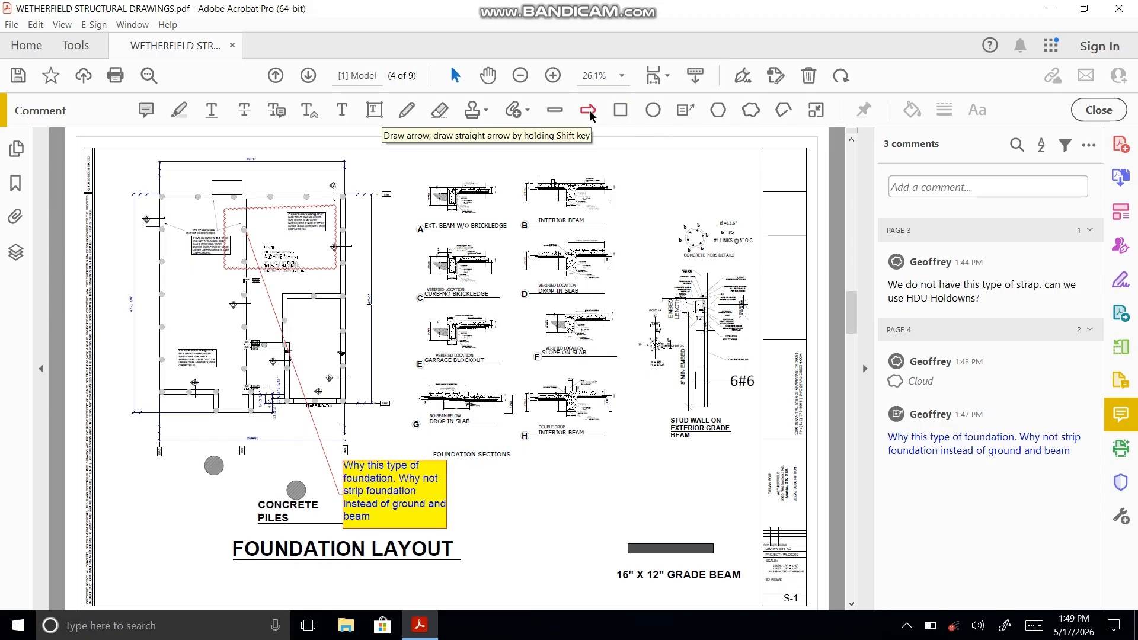
left_click(752, 112)
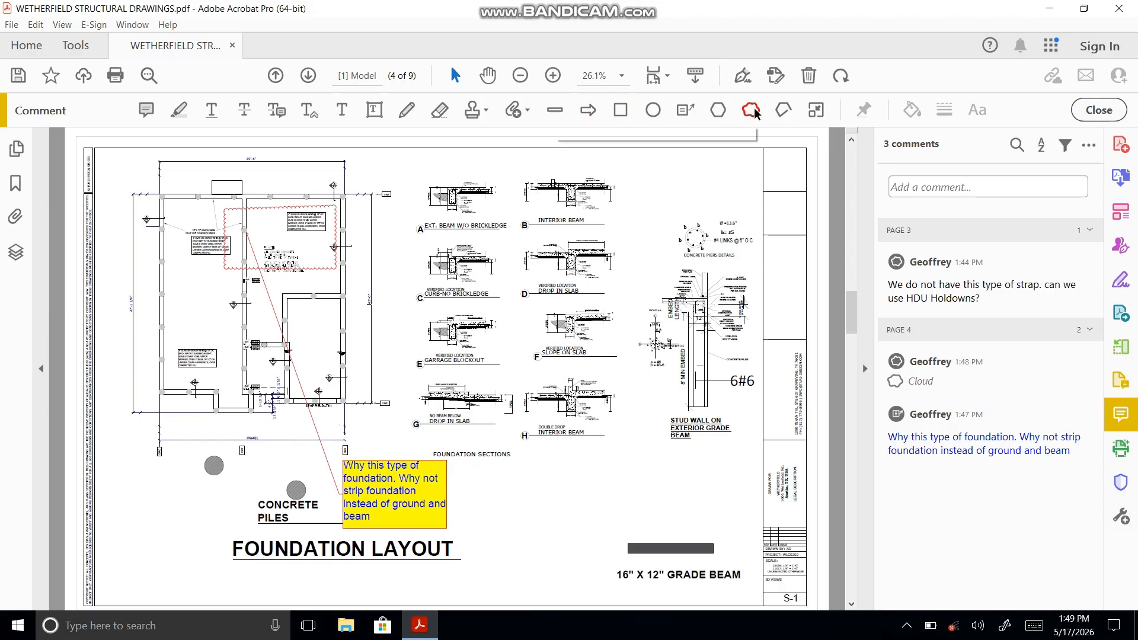
left_click(410, 173)
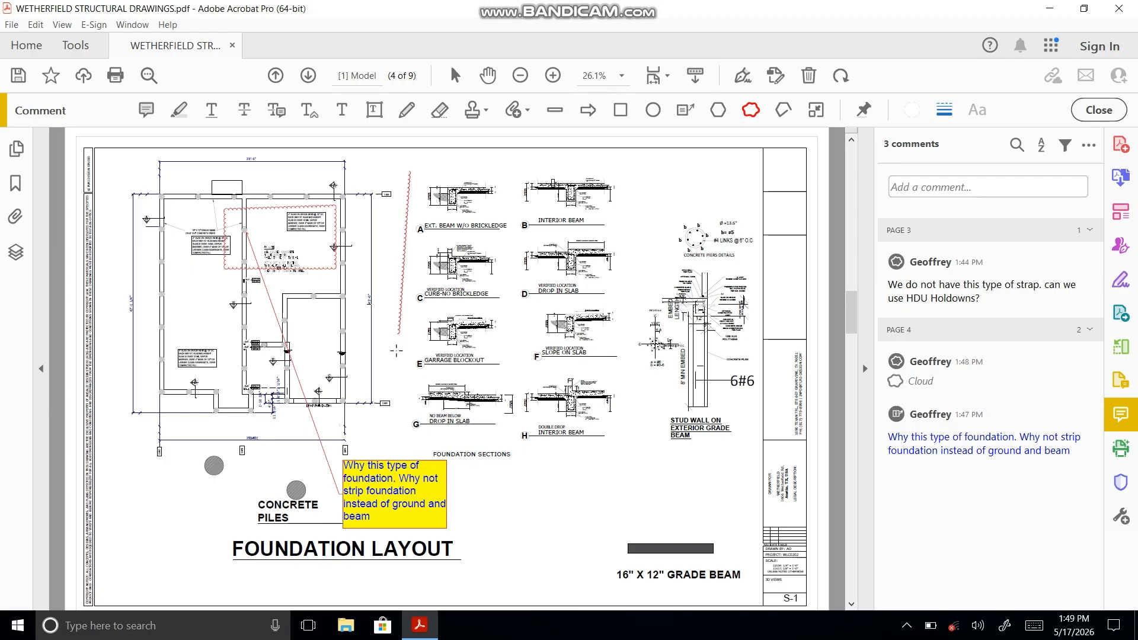
left_click(405, 446)
left_click(645, 445)
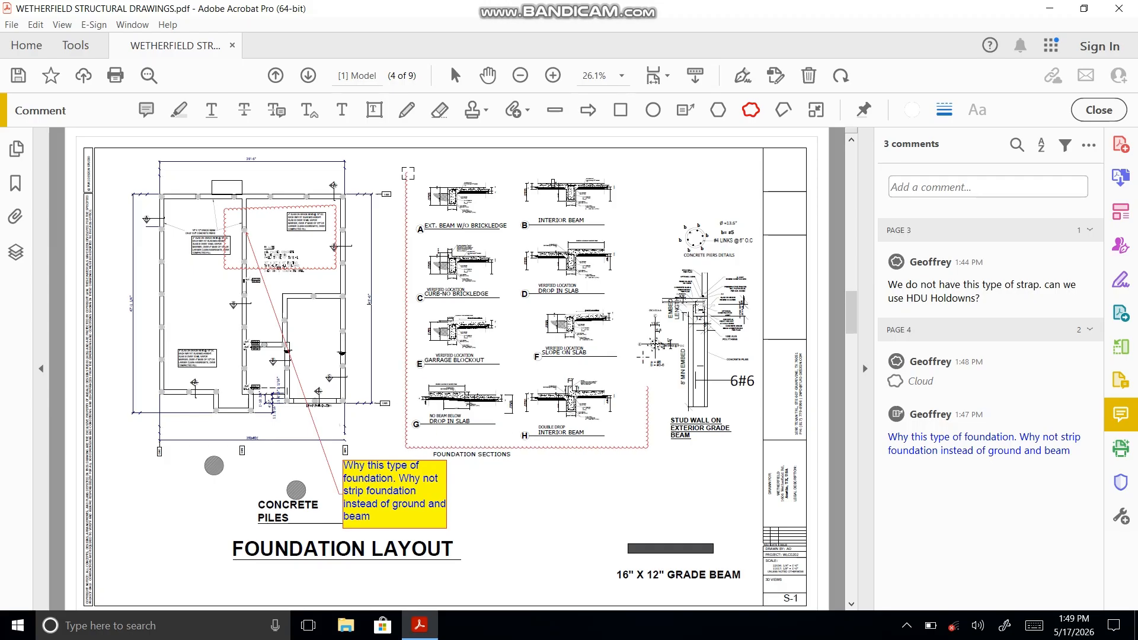
left_click(646, 163)
left_click(407, 172)
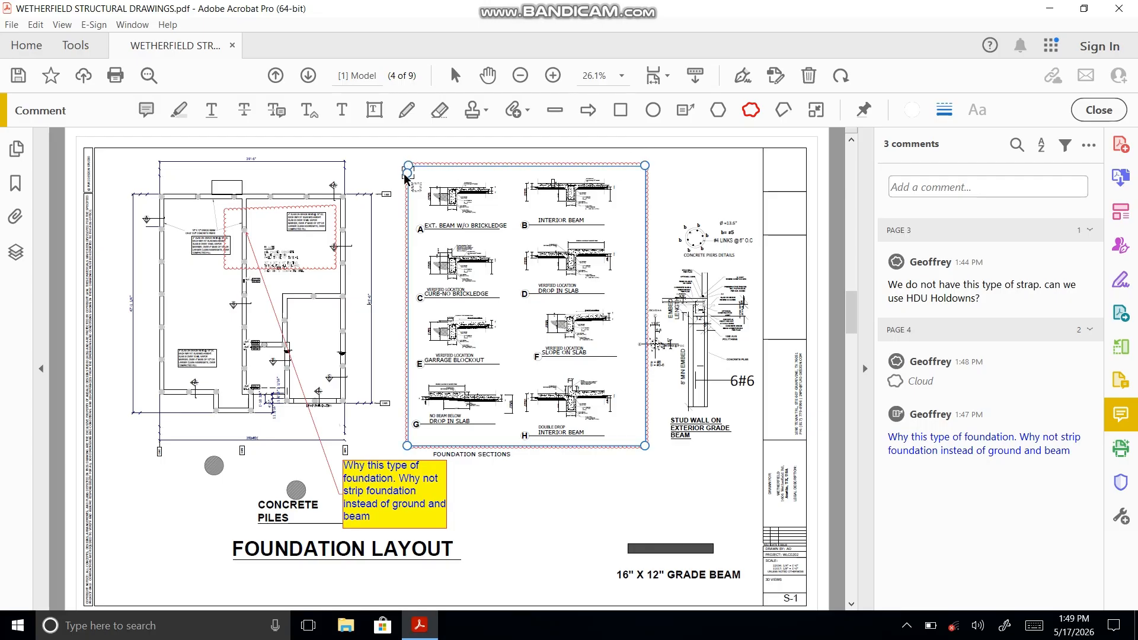
- Set the fill of the cloud around the foundation section details to no color, make its properties the default, and deselect it
right_click(632, 197)
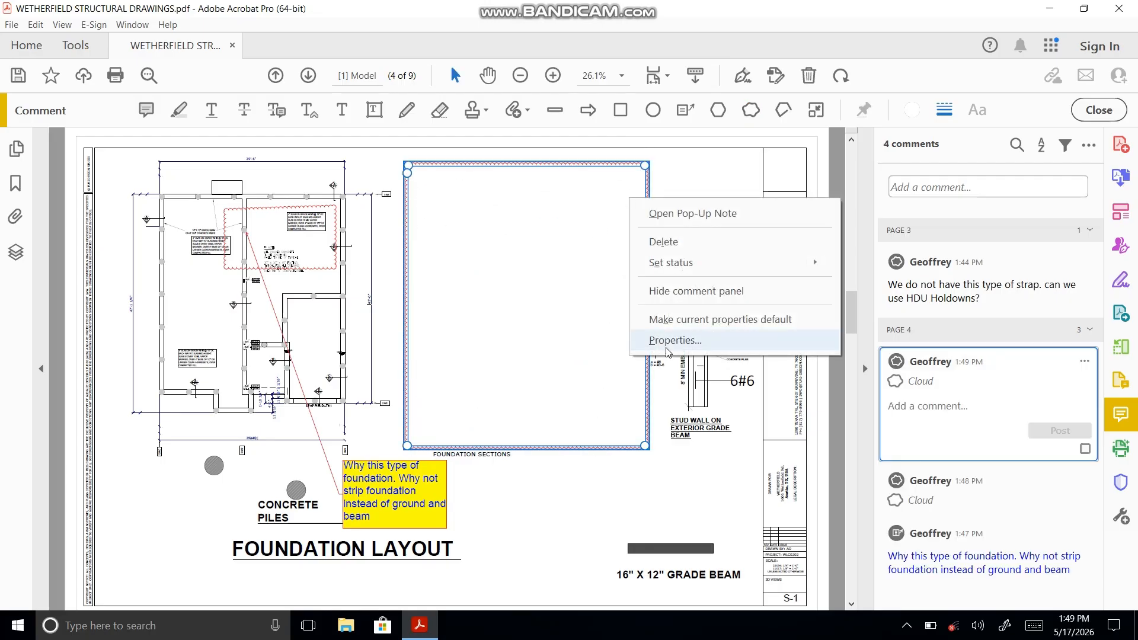
left_click(652, 338)
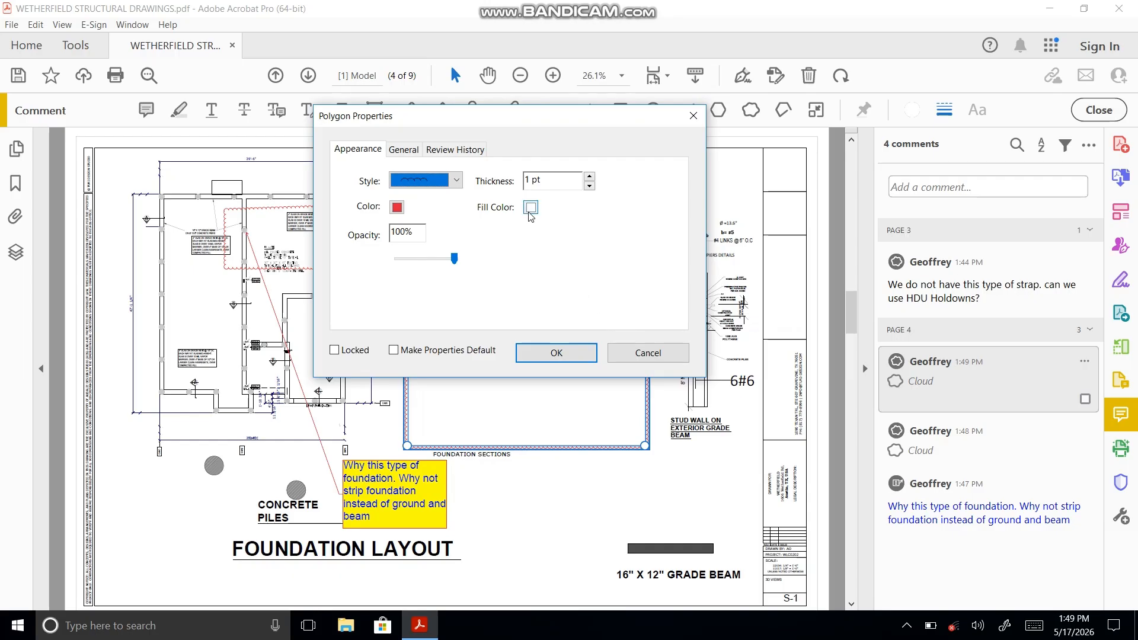
left_click(530, 207)
left_click(620, 222)
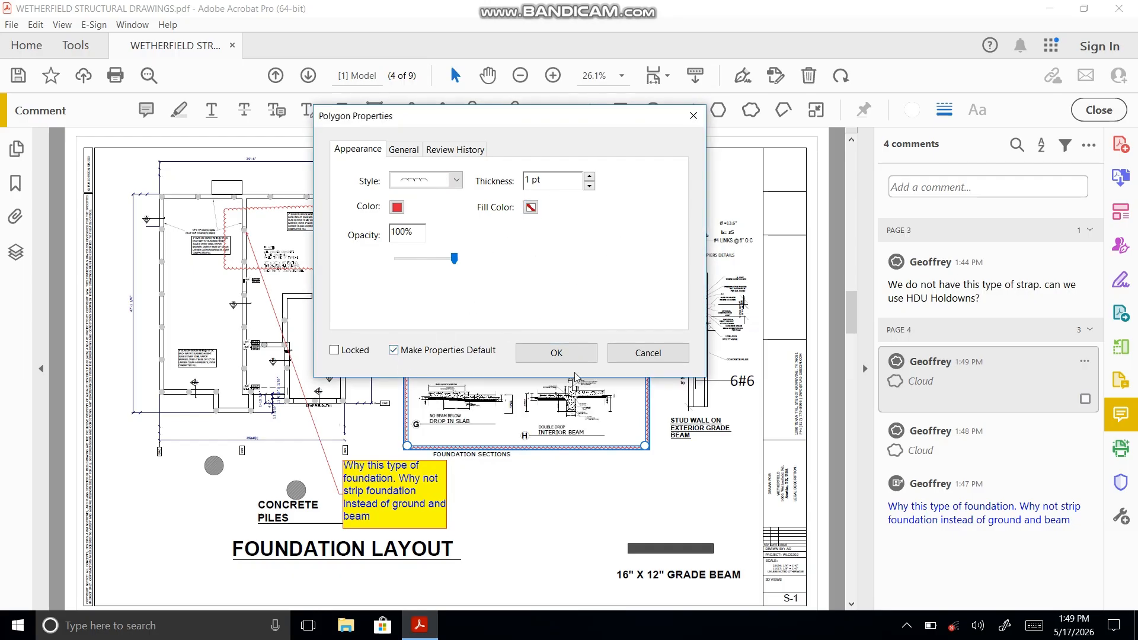
left_click(587, 354)
left_click(673, 226)
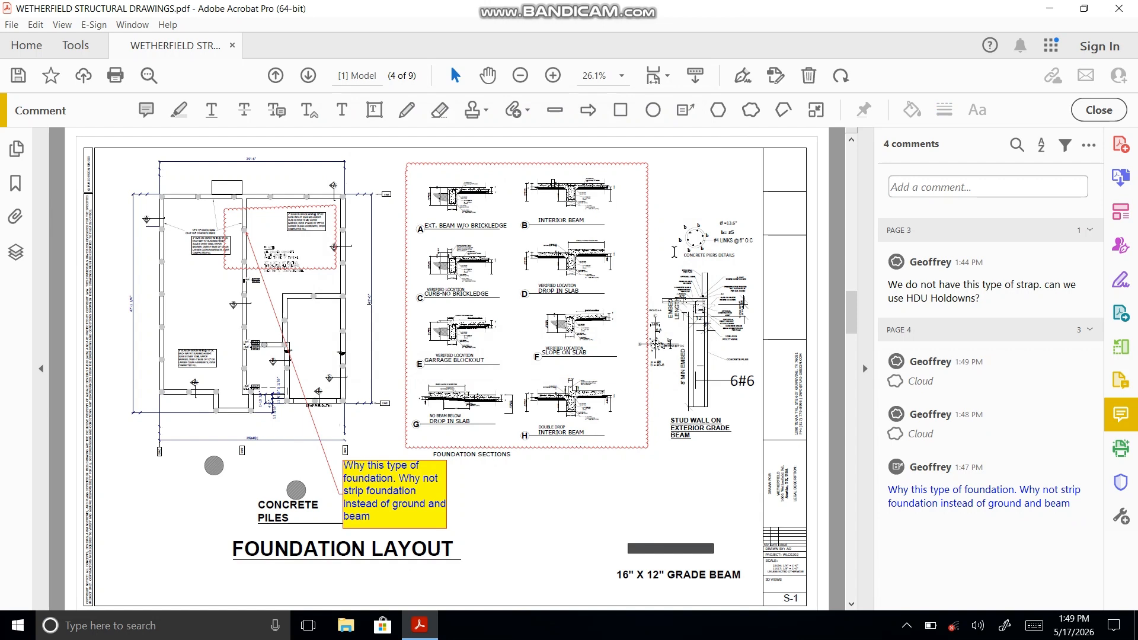
- Draw a rectangular cloud around the note box in the lower-left room of the foundation plan
left_click(748, 111)
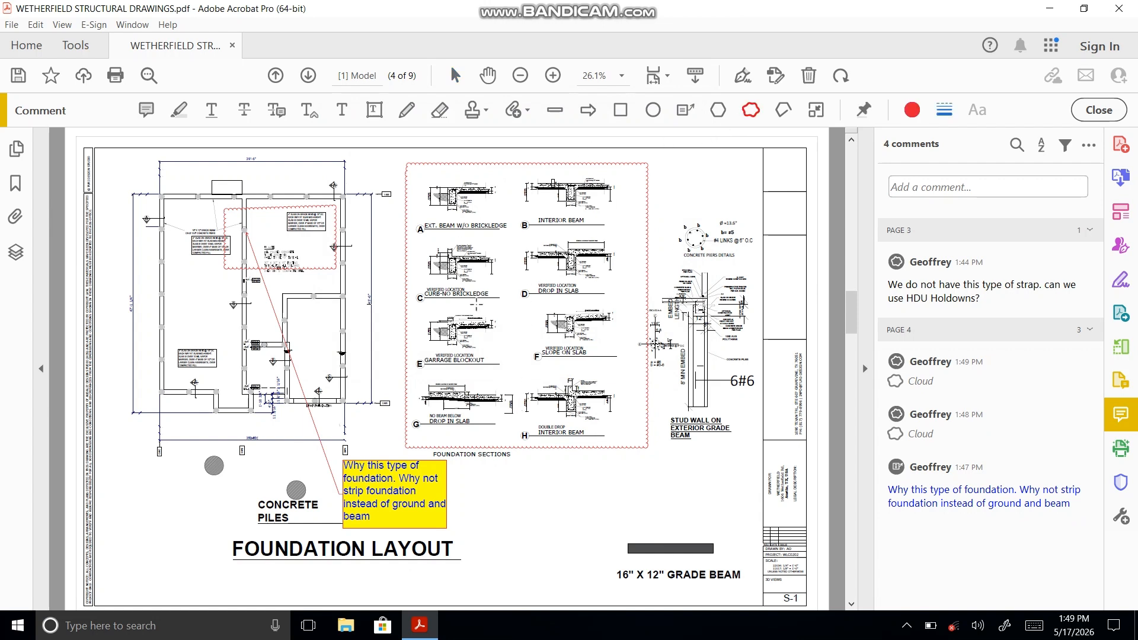
left_click(176, 337)
left_click(217, 379)
left_click(225, 380)
left_click(225, 341)
left_click(174, 340)
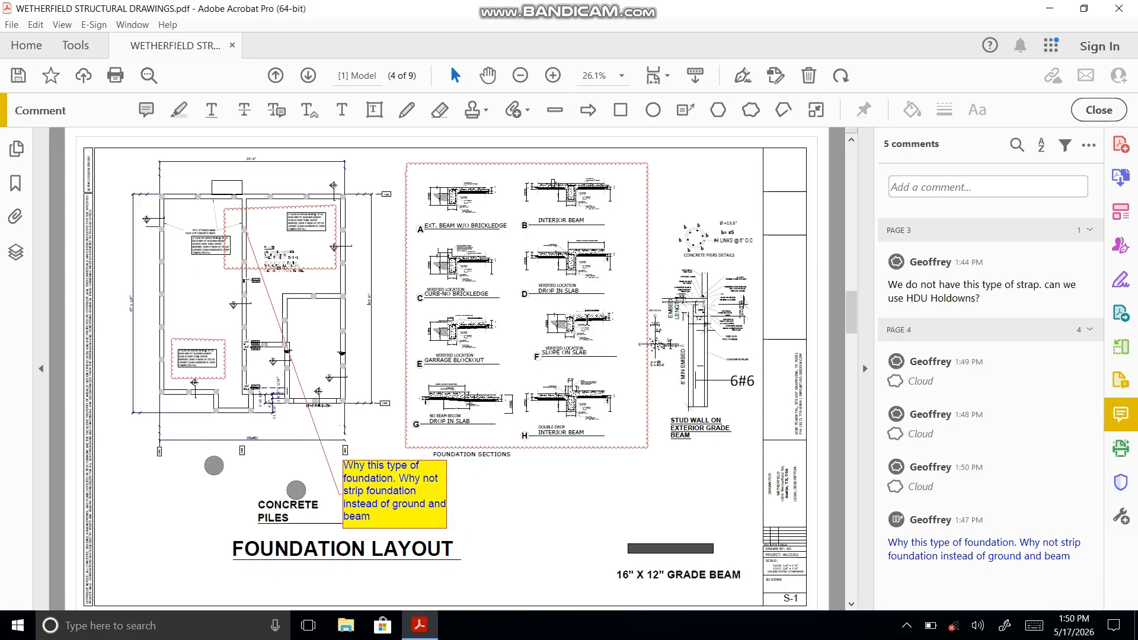
- Add a callout pointing at interior beam detail H reading "The type of soil is good and strip foundation is ok. Please remove"
left_click(686, 110)
left_click(607, 408)
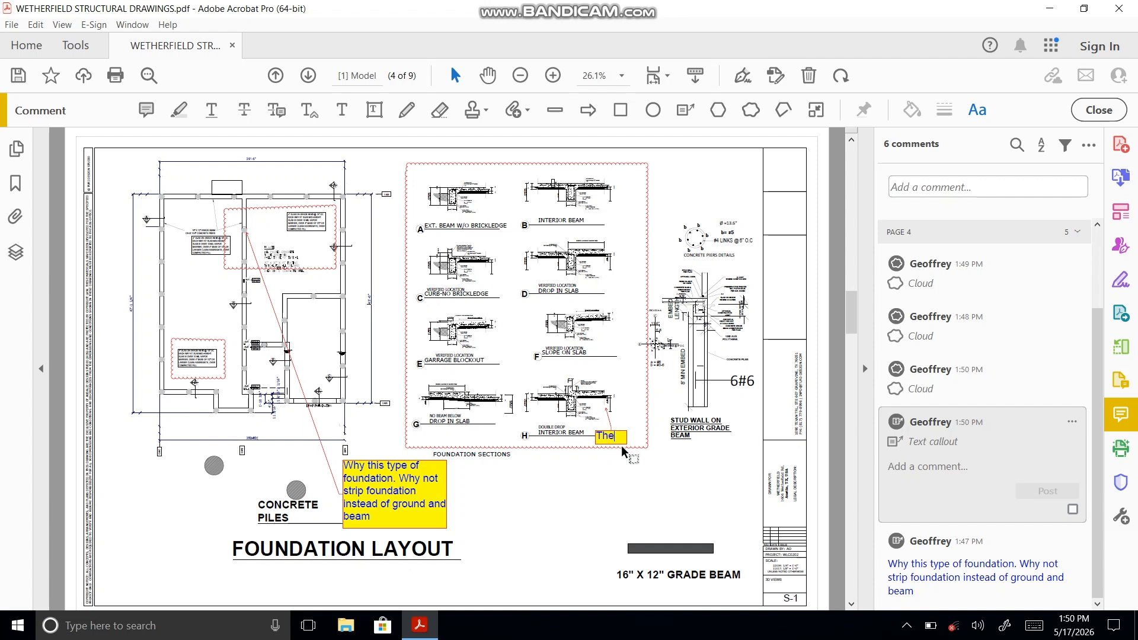
type("The type of soil is goo")
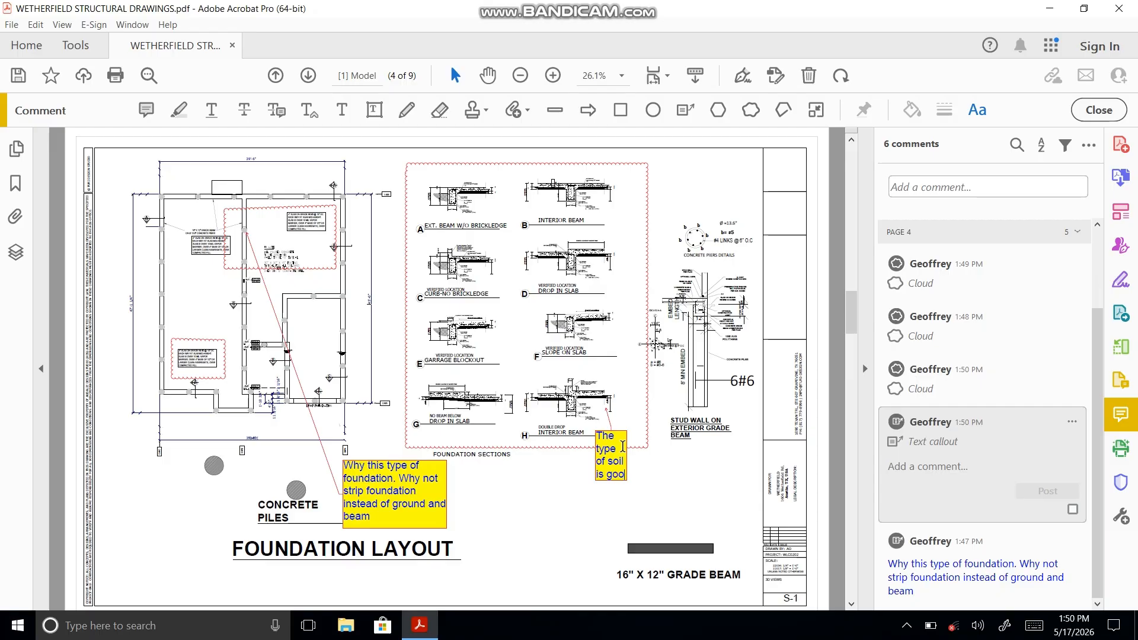
type("d and stri")
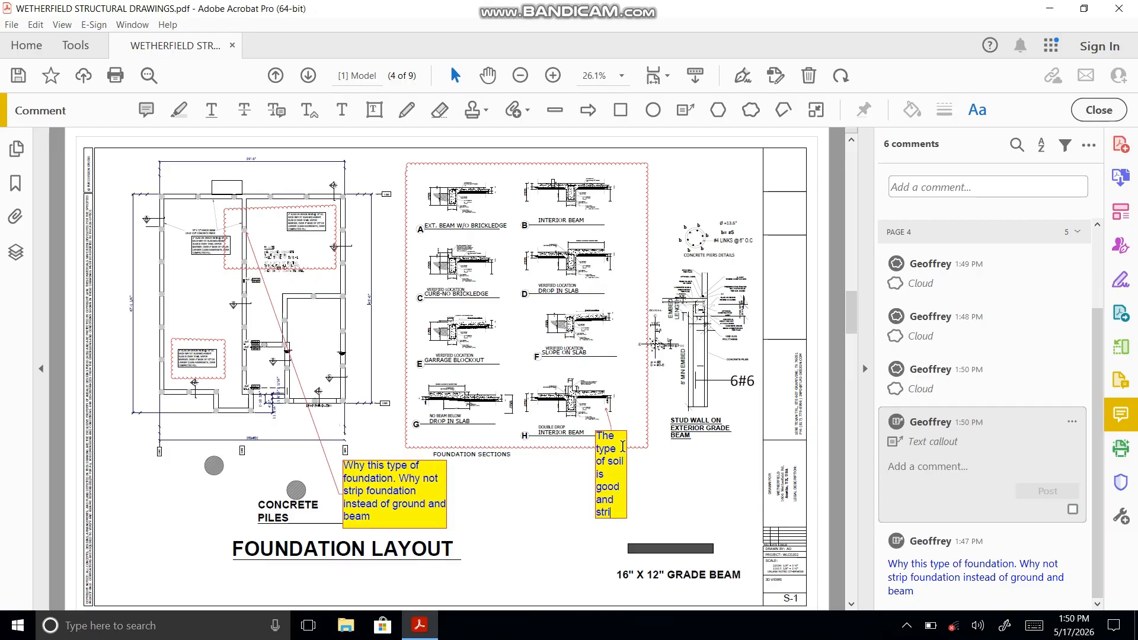
type("p found at")
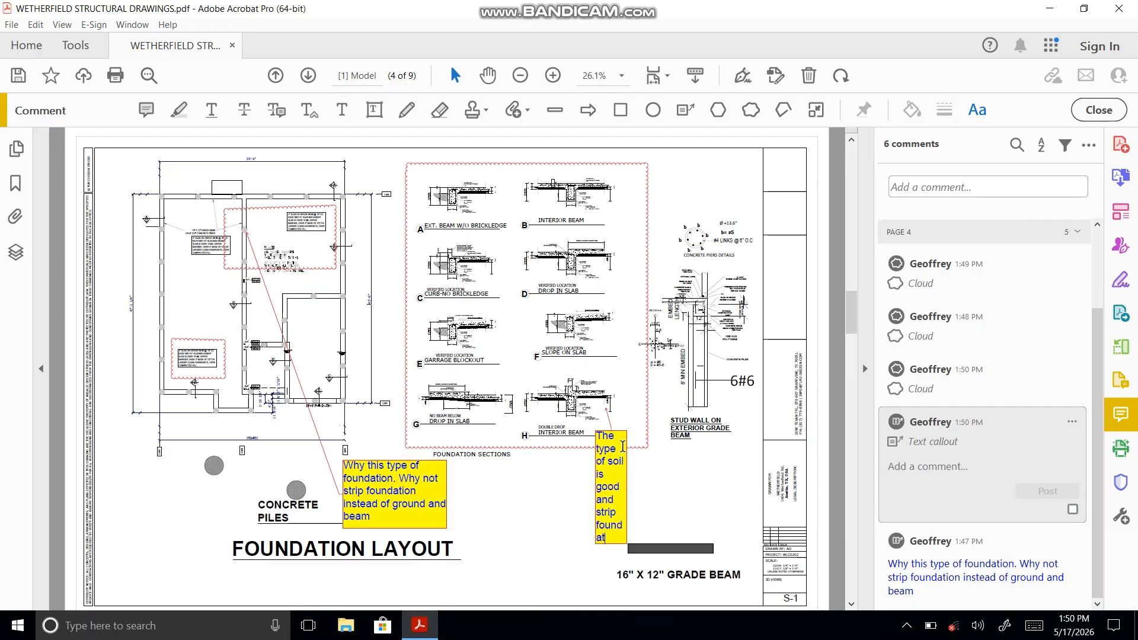
type("ion is ok. Please re")
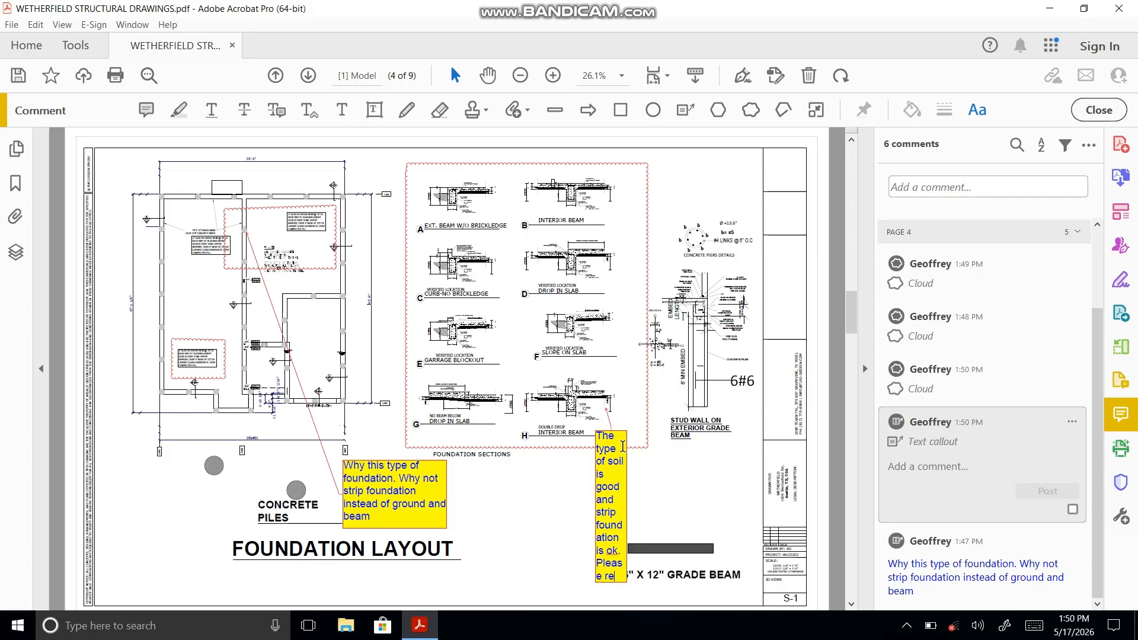
type("move")
left_click(627, 489)
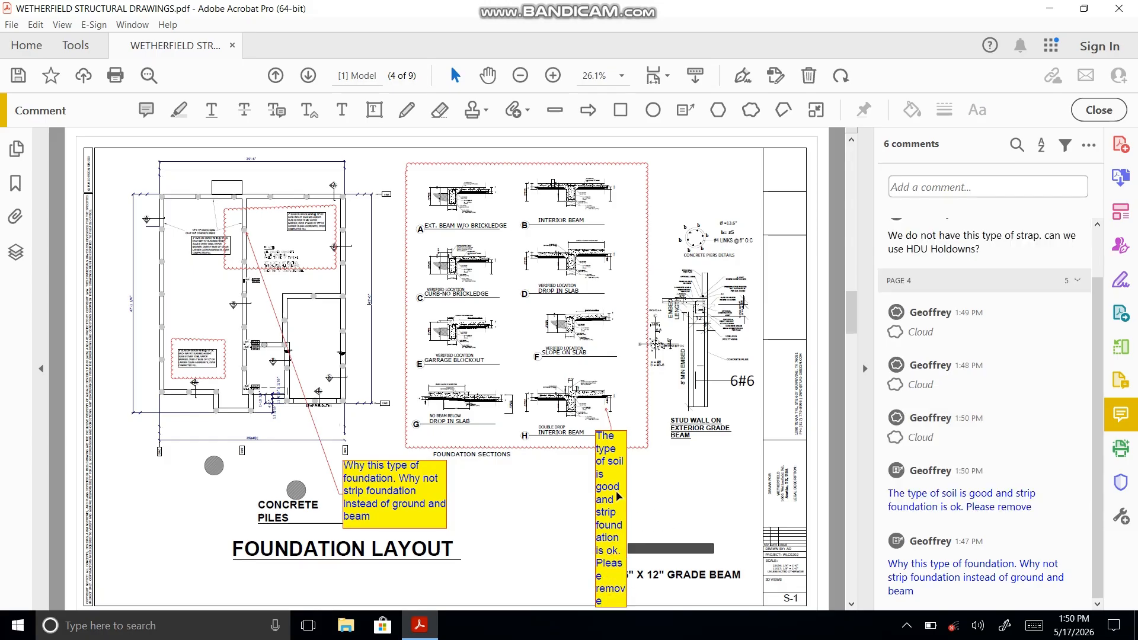
- Widen, shorten and reposition the soil callout's text box near detail H, and finish its text with "the details"
left_click_drag(631, 517, 752, 516)
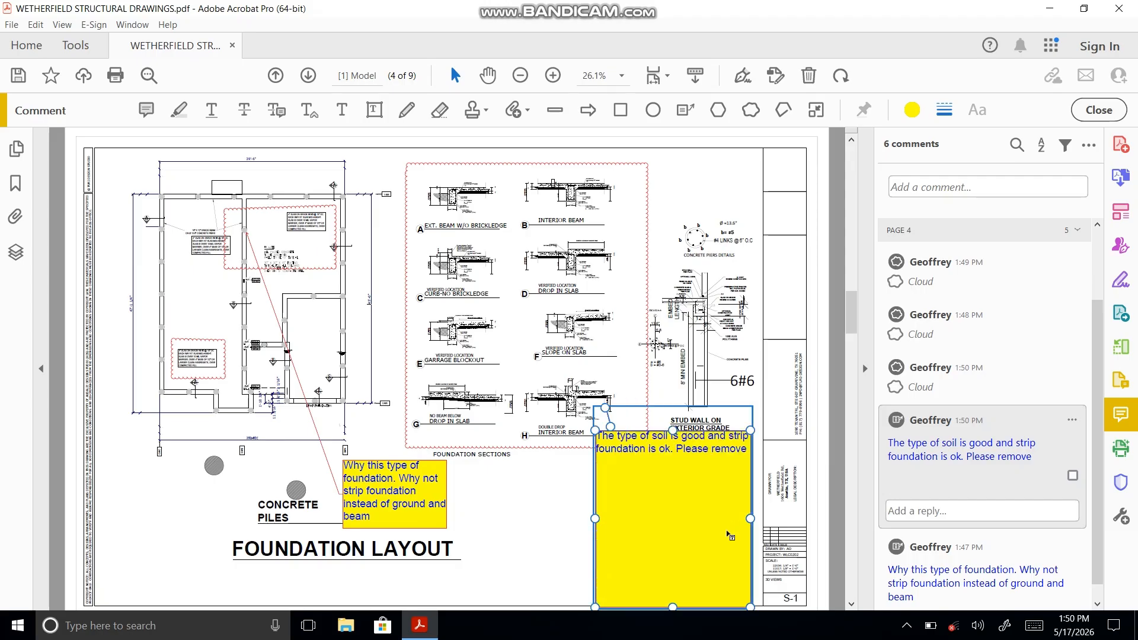
left_click_drag(662, 508, 664, 465)
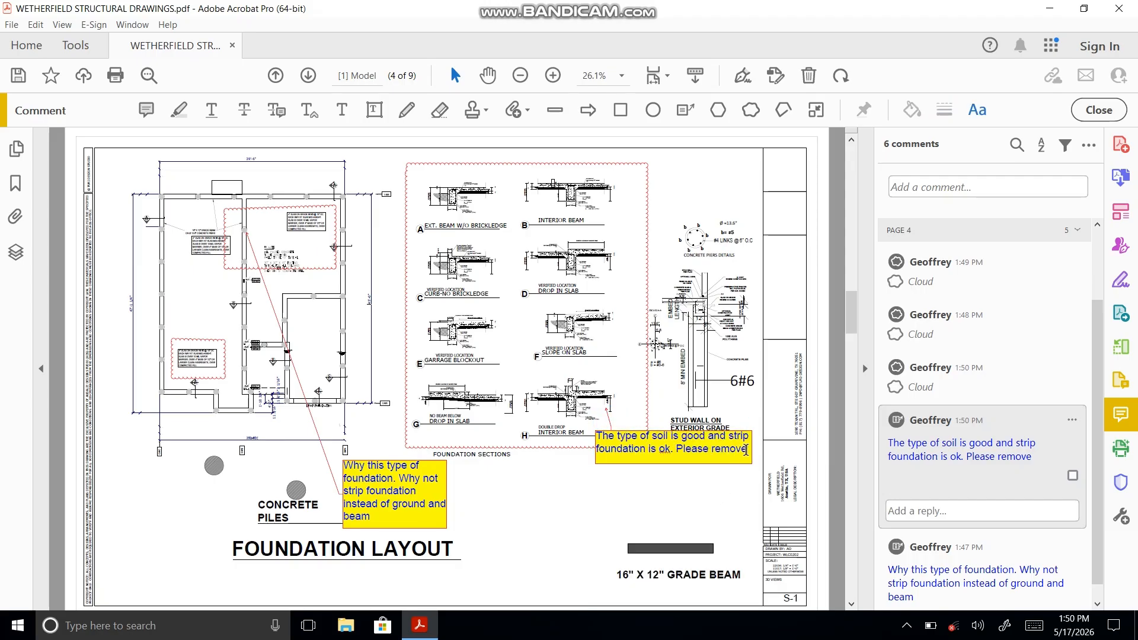
type("the details")
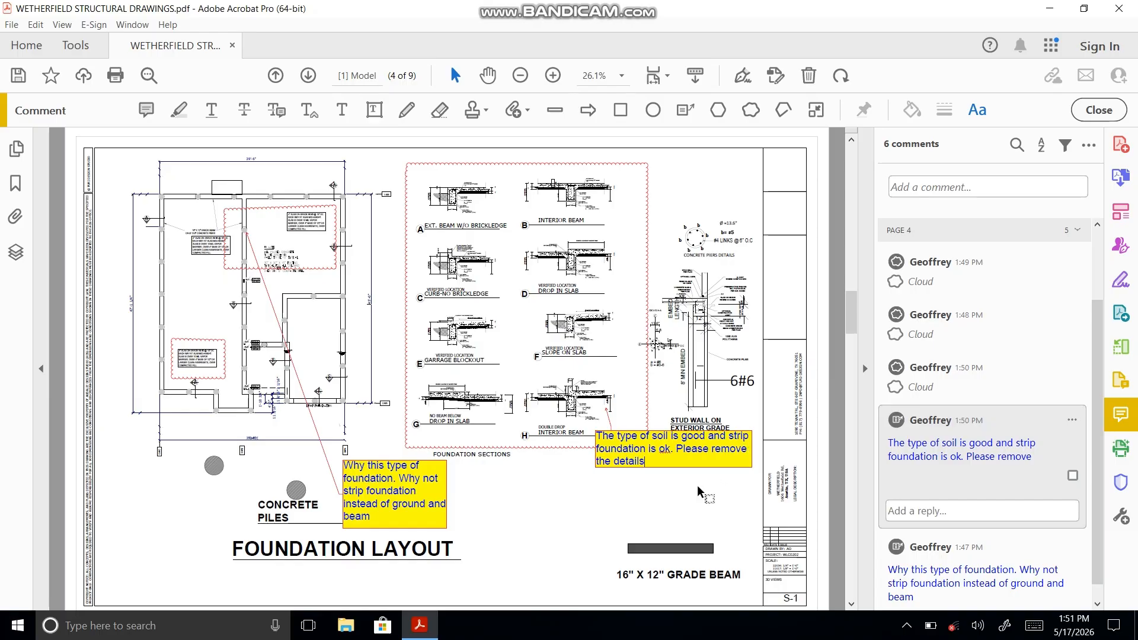
key("Escape")
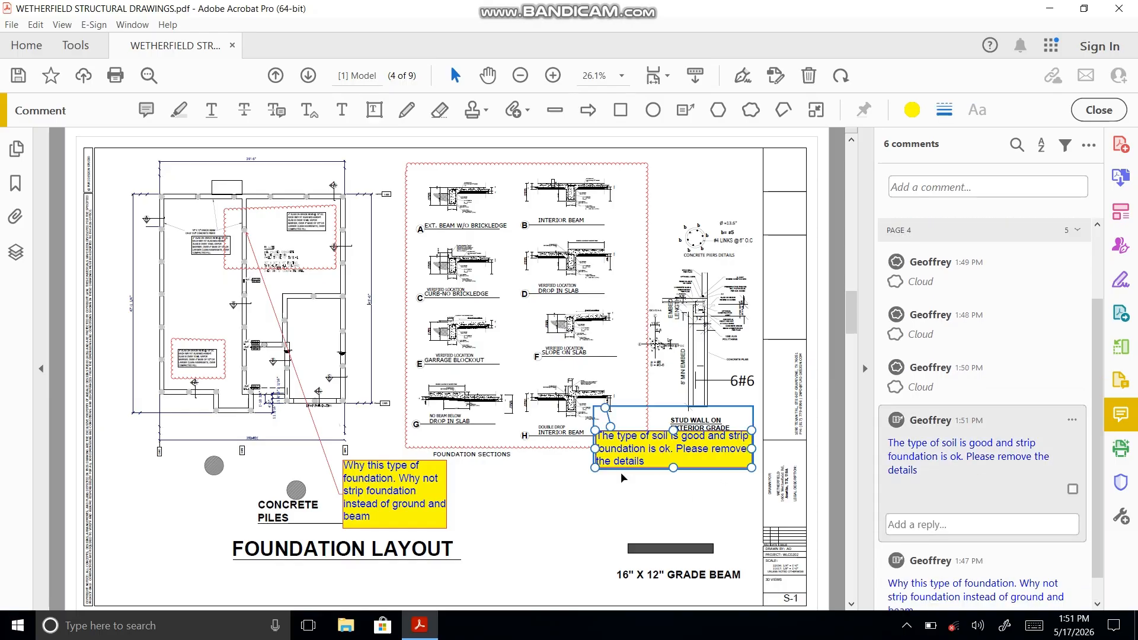
left_click_drag(596, 428, 572, 510)
left_click(718, 494)
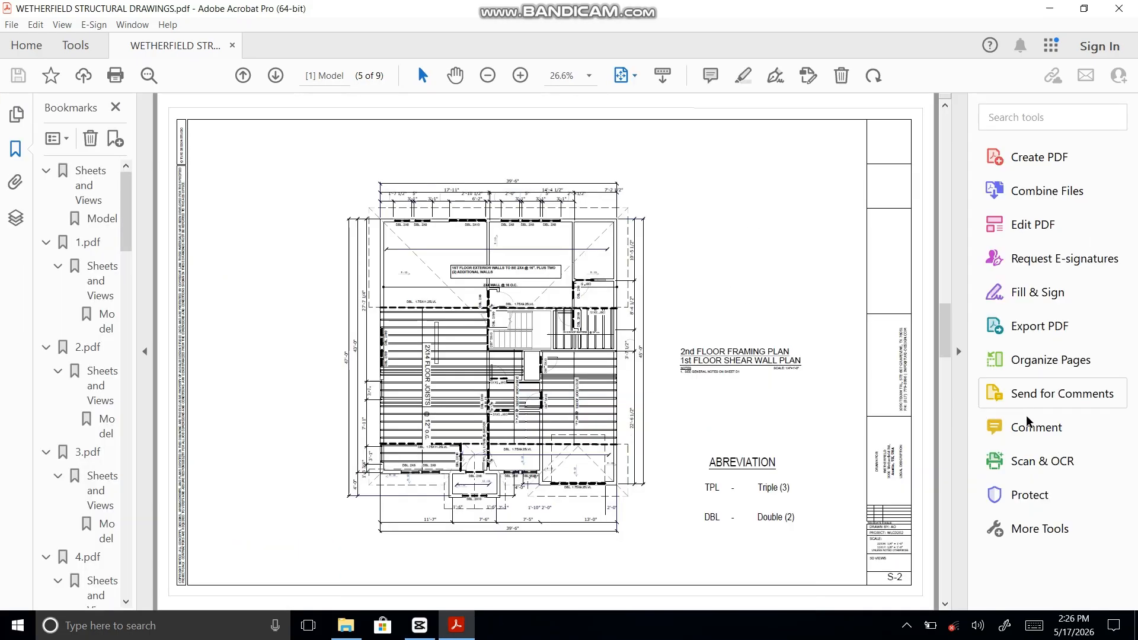
- Place a sticky note on the 2x14 floor joists of the page 5 framing plan reading "Why use 2x14 joists at 12" center to center."
left_click(984, 428)
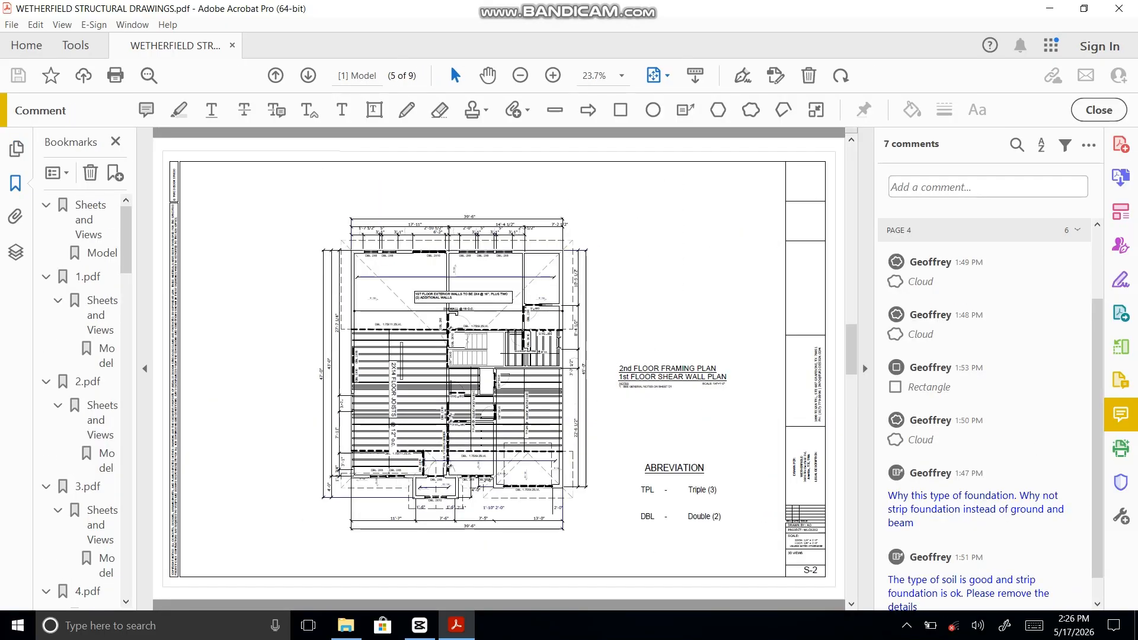
left_click(147, 111)
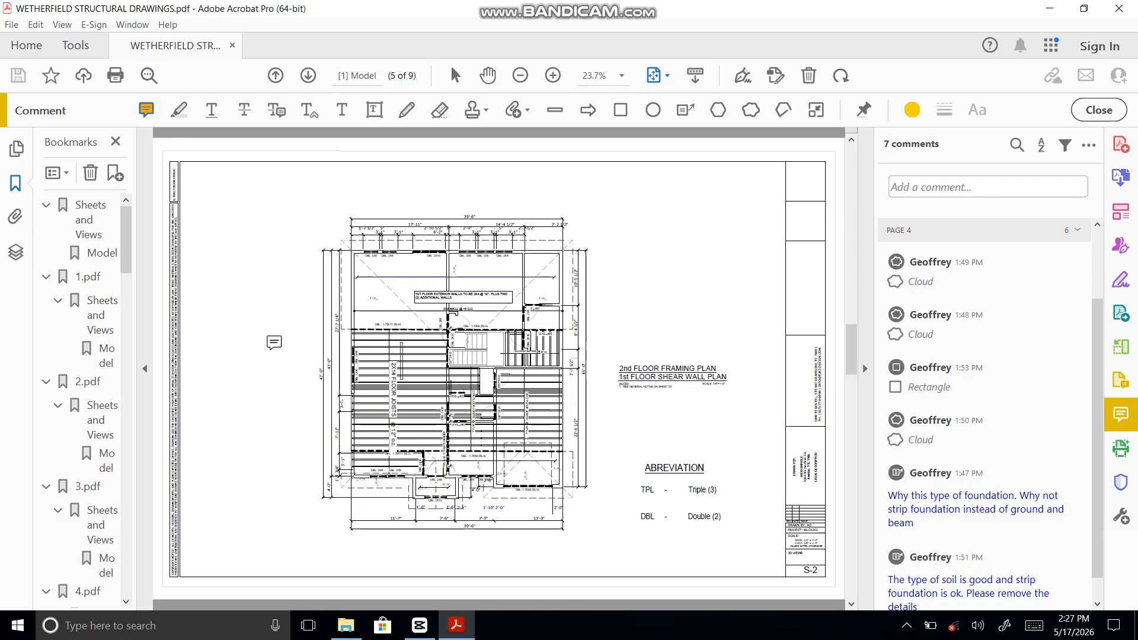
left_click(418, 399)
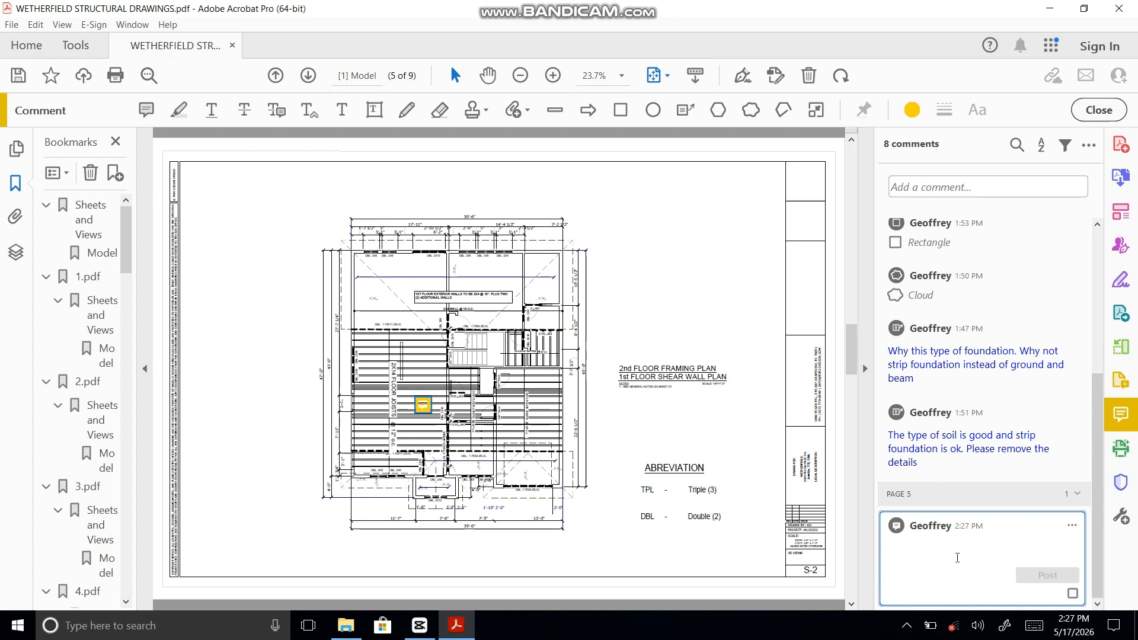
type("Why use ")
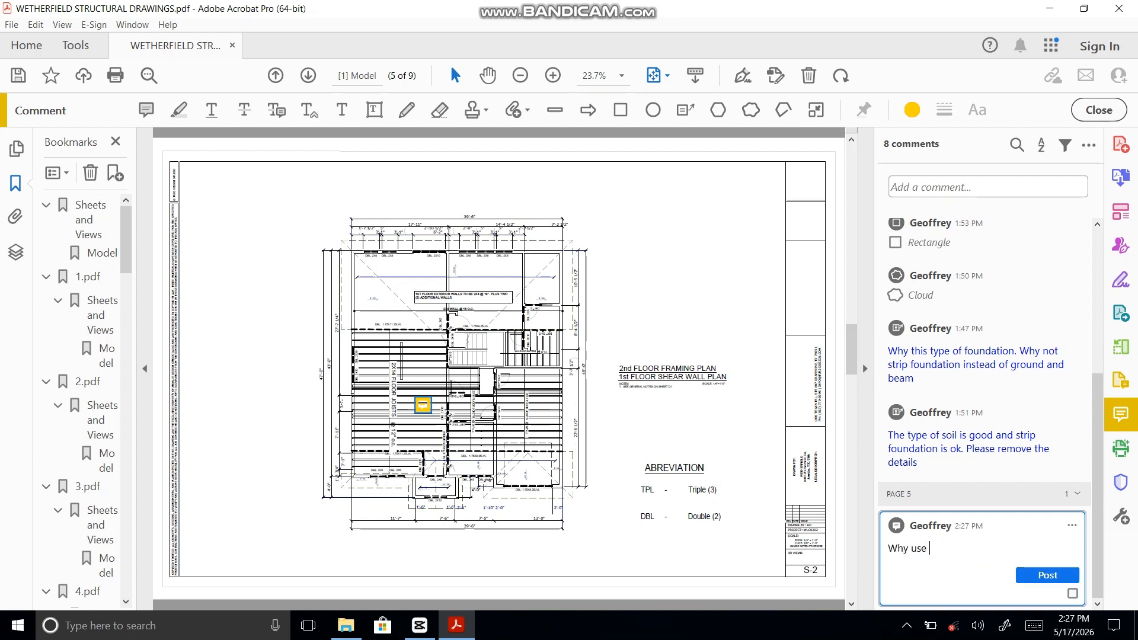
type("2x14 joists at 12\" center to center.")
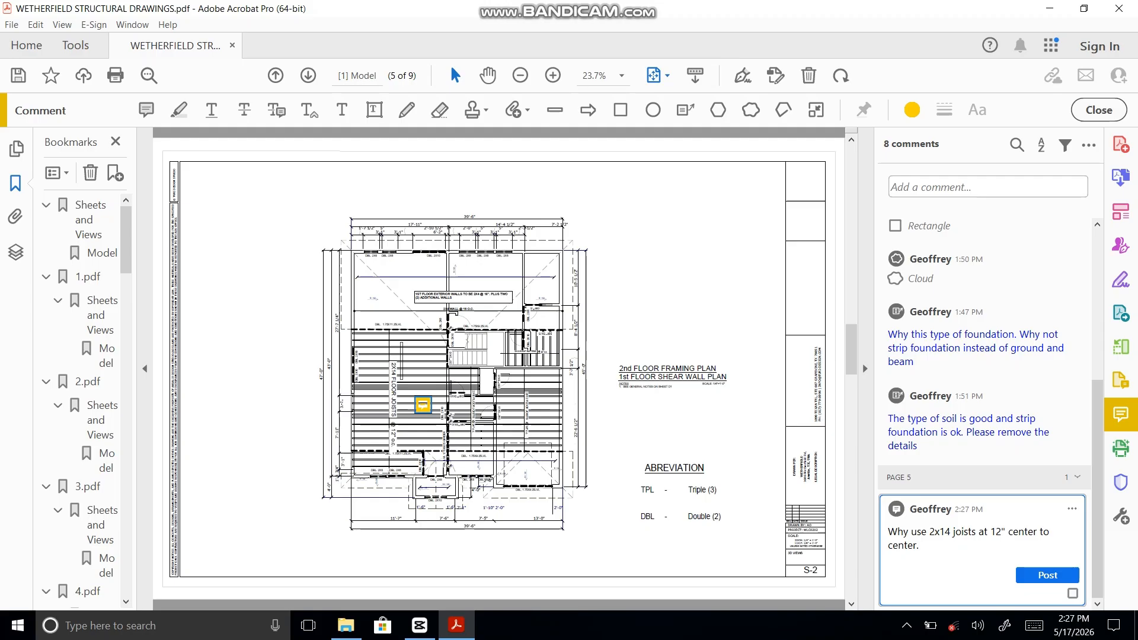
- Continue the joist note with "Because this will affect the architects allowed floor level. Can we use LVLs with shorter depth" and save it
type(" Because this")
type(" will affec")
type("t")
type(" the a")
key("BackSpace")
type("the a")
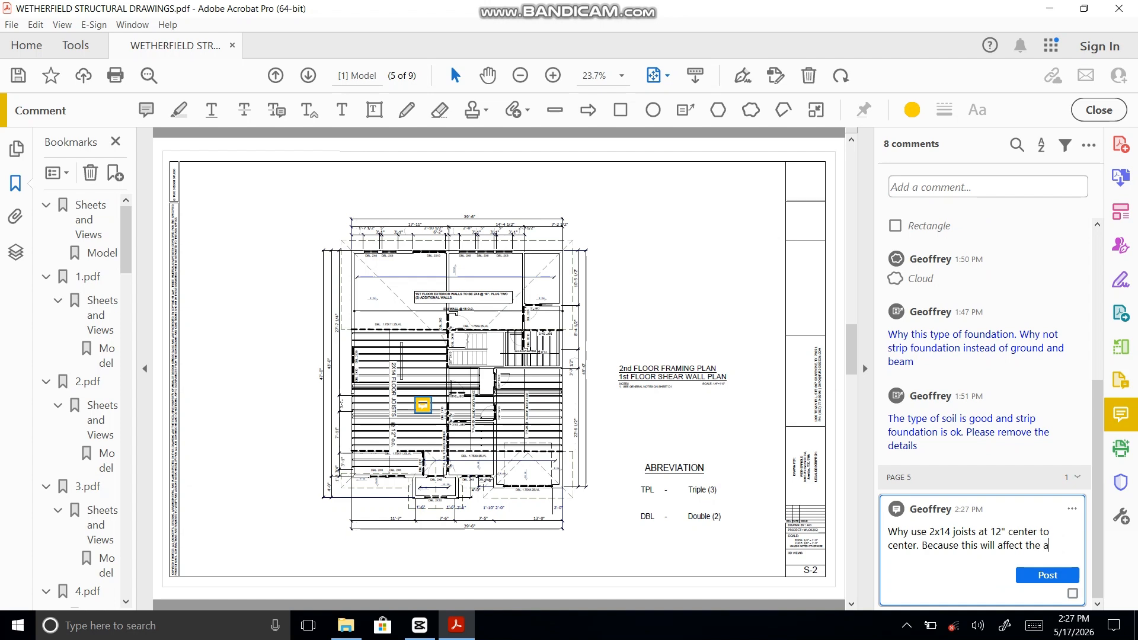
type("rchitect")
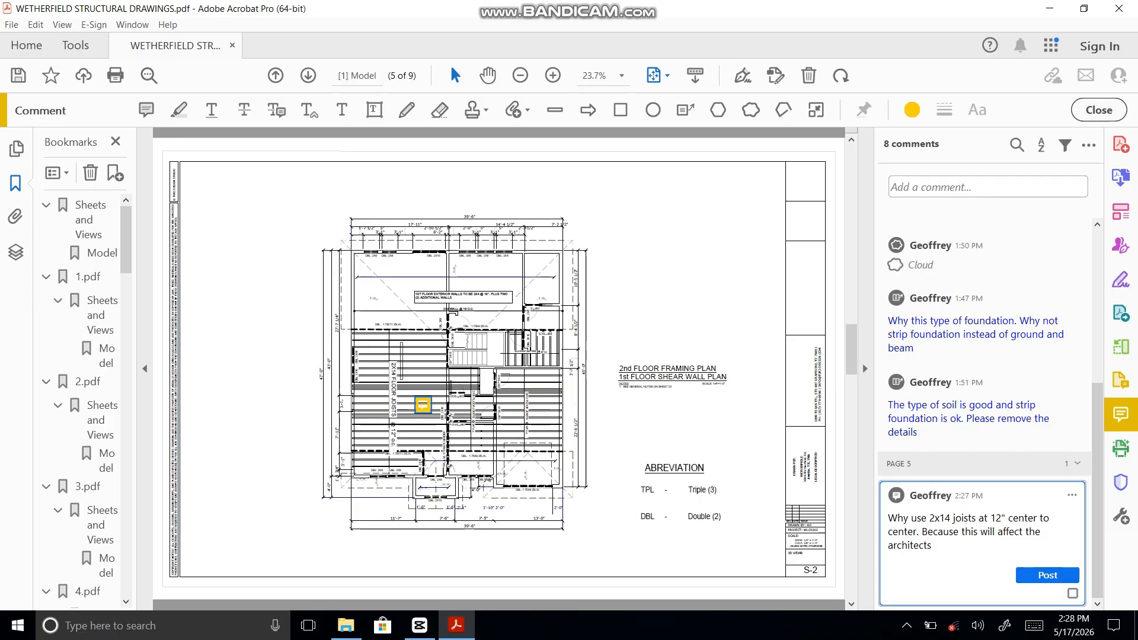
type("s allowed floor level. Can we use ")
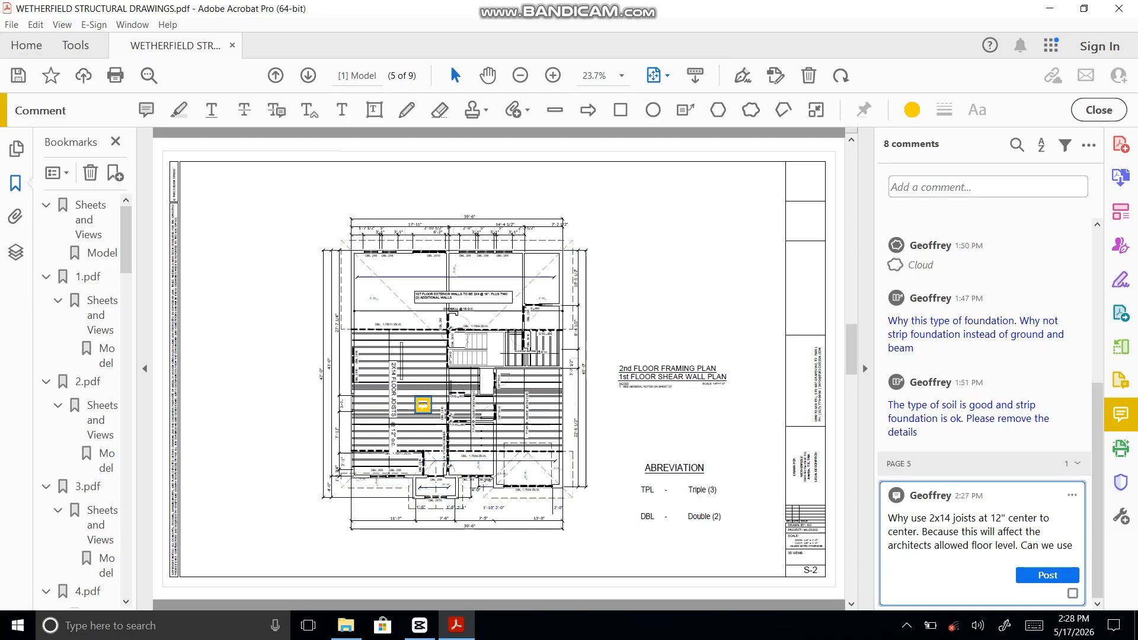
type("L")
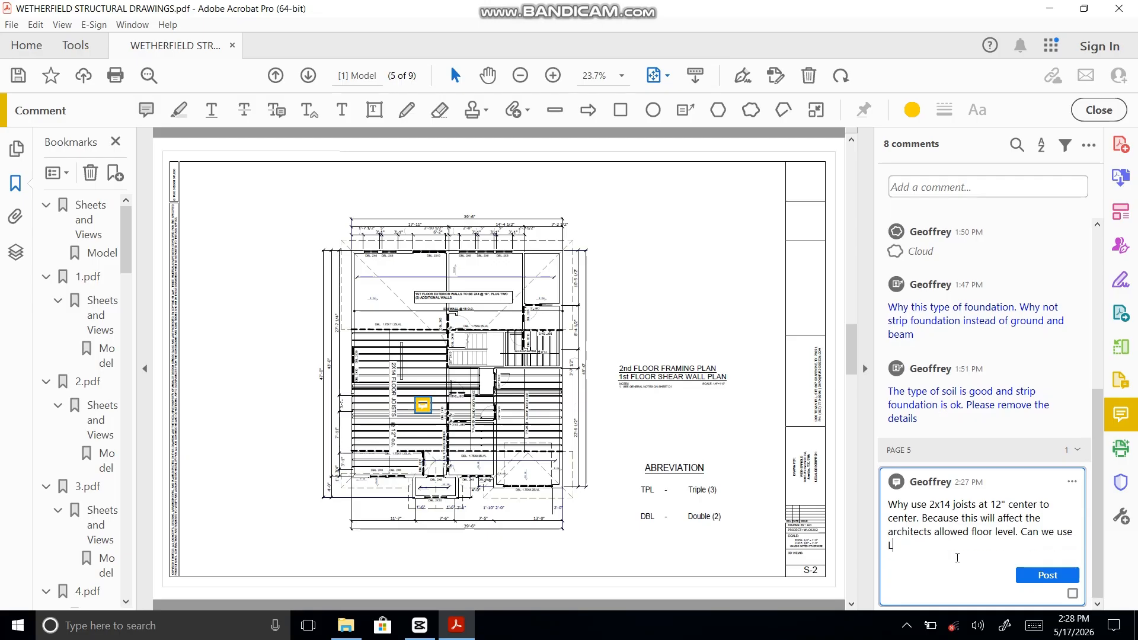
type("VLs with shorter depth")
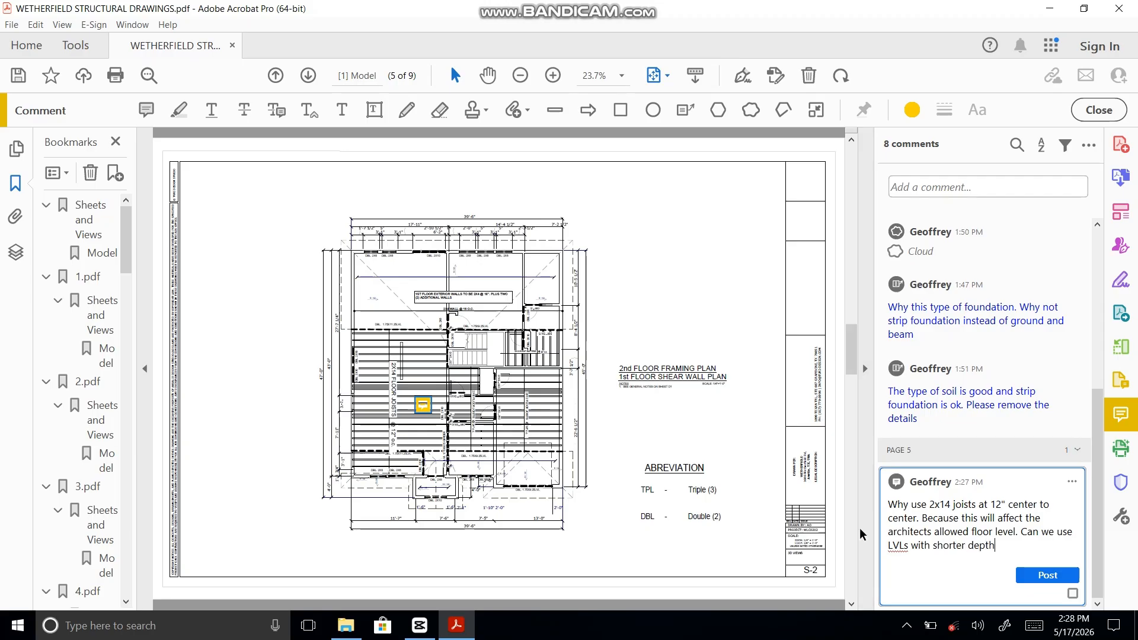
left_click(633, 413)
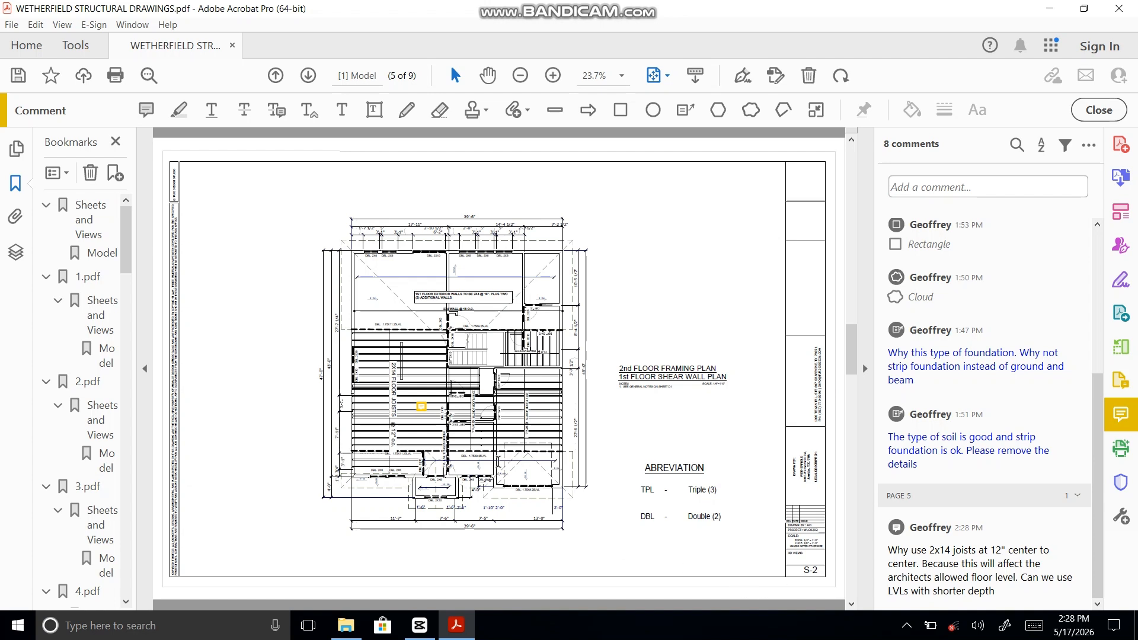
mouse_move(421, 408)
- Draw a small rectangle just outside the upper-left corner of the framing plan and open its properties
left_click(618, 111)
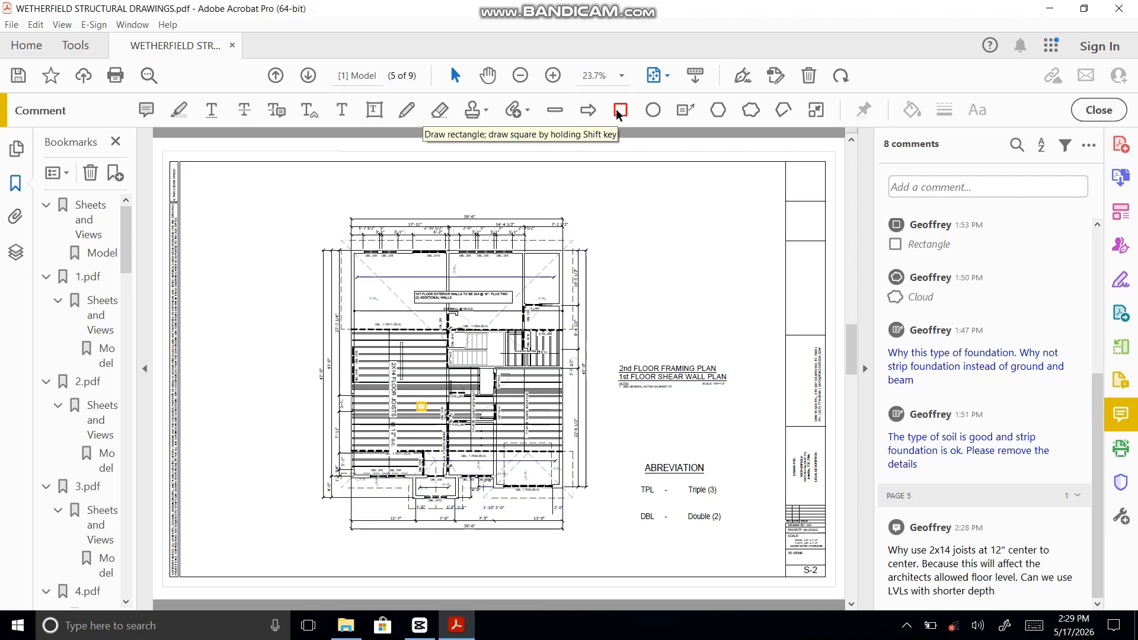
mouse_move(296, 208)
left_mouse_down()
mouse_move(346, 288)
mouse_move(341, 213)
mouse_move(498, 389)
mouse_move(327, 253)
mouse_move(318, 229)
left_mouse_up()
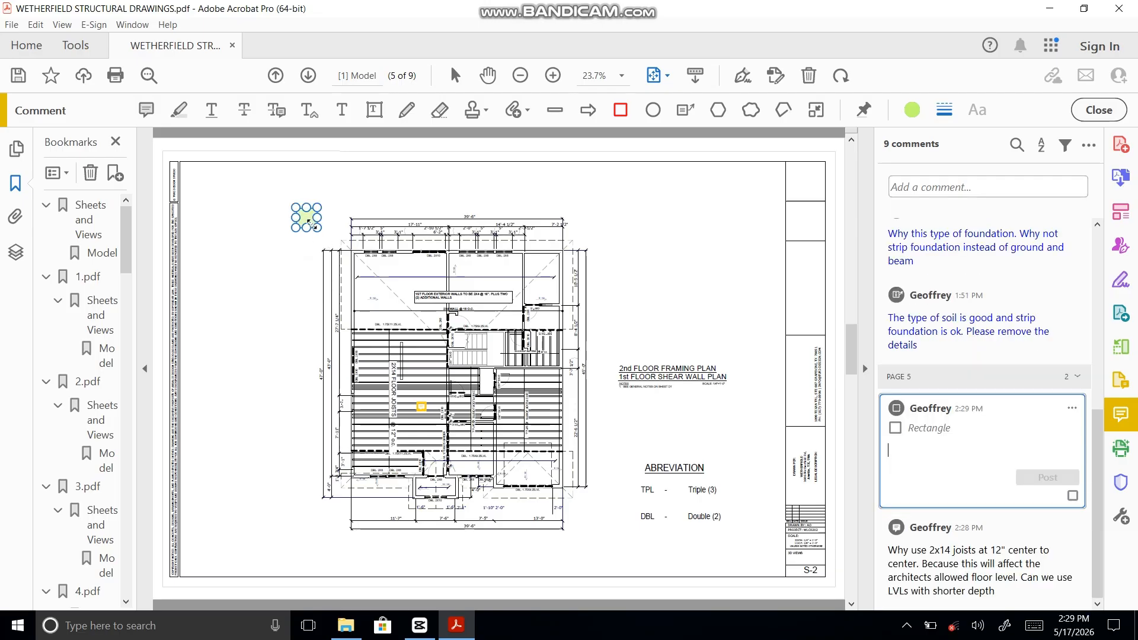
right_click(313, 226)
left_click(368, 366)
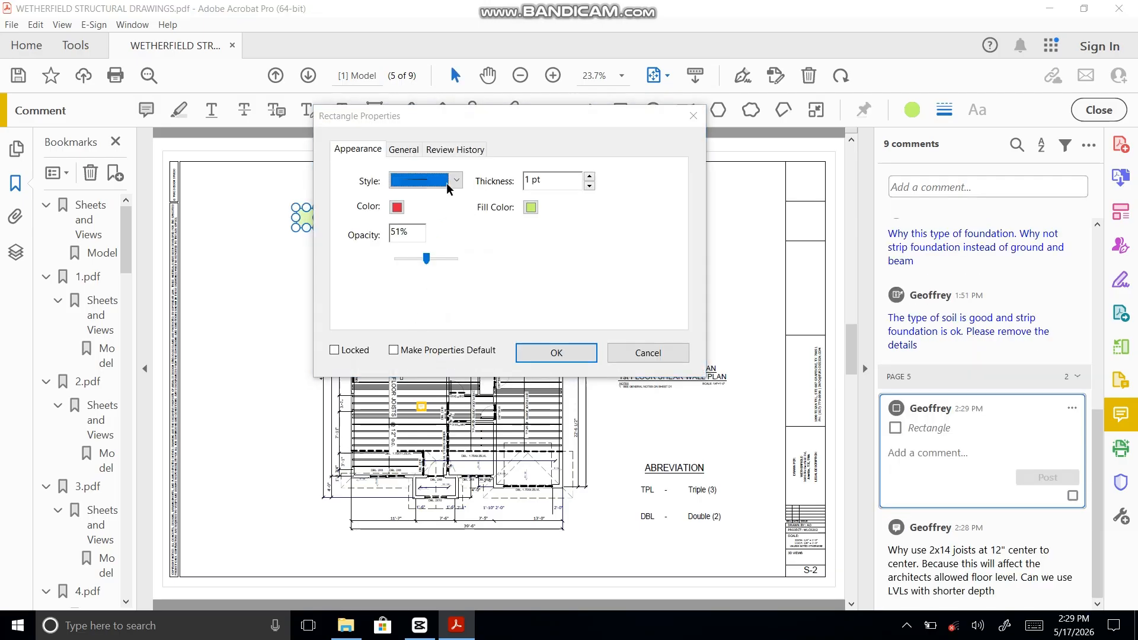
- Give the small rectangle a cloudy border, 100% opacity and no fill colour, and make these properties the default
left_click(457, 180)
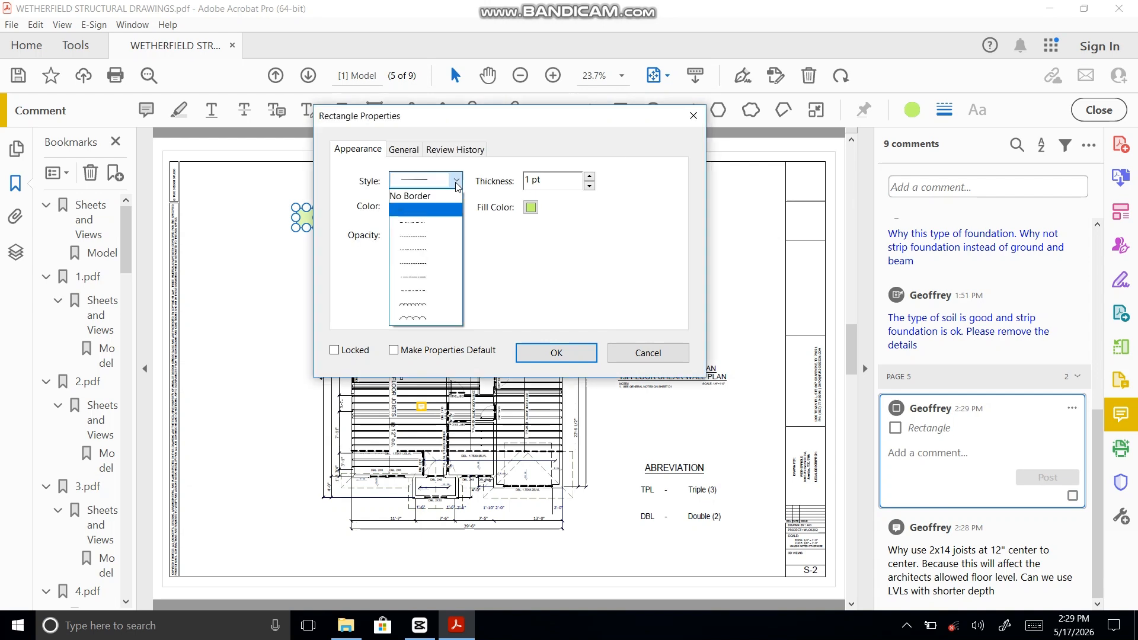
left_click(456, 181)
left_click(456, 181)
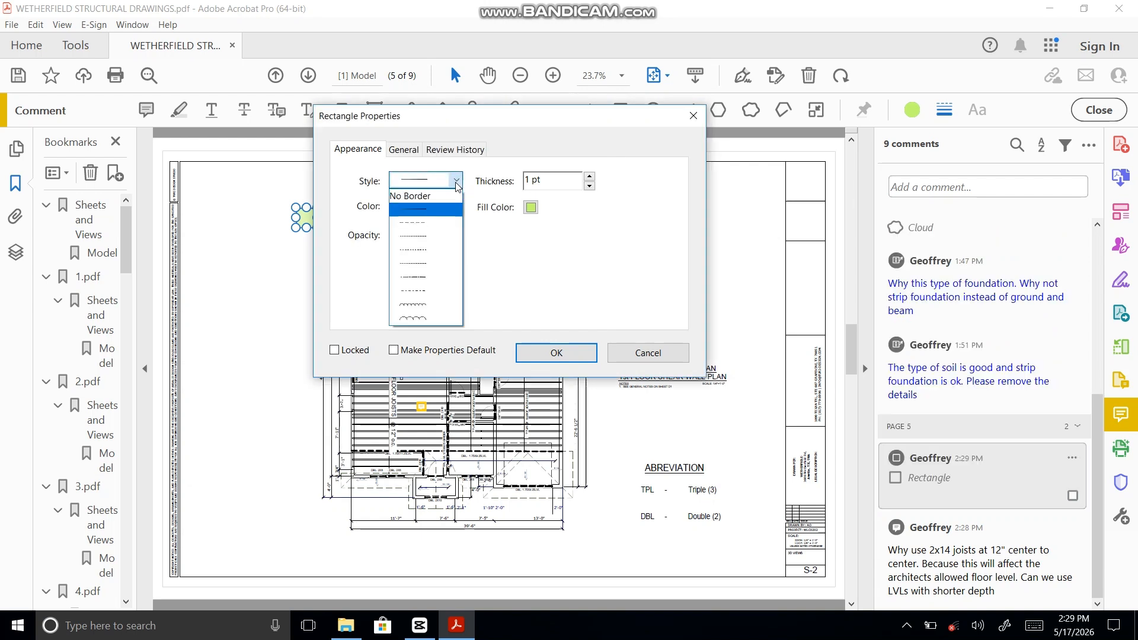
left_click(454, 320)
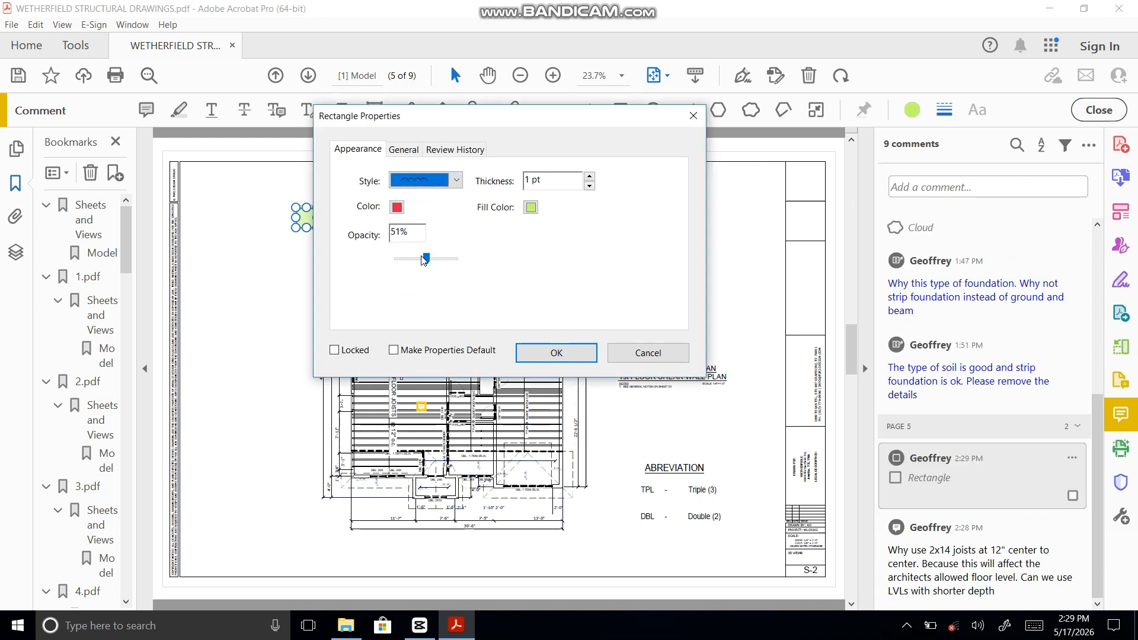
left_click_drag(426, 259, 455, 259)
left_click(531, 207)
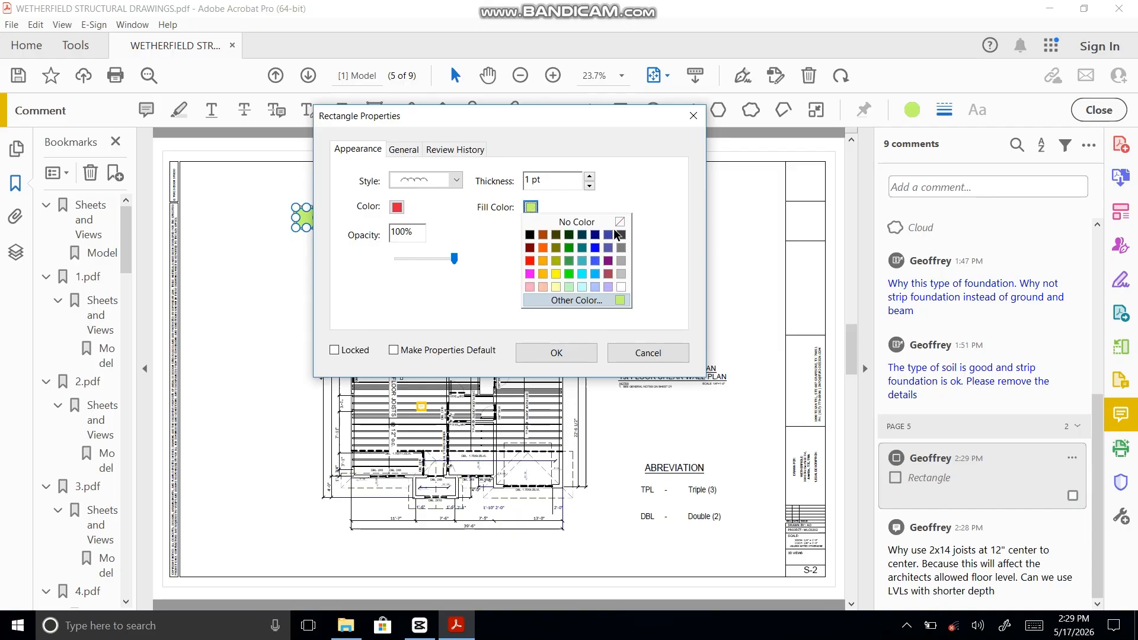
left_click(614, 229)
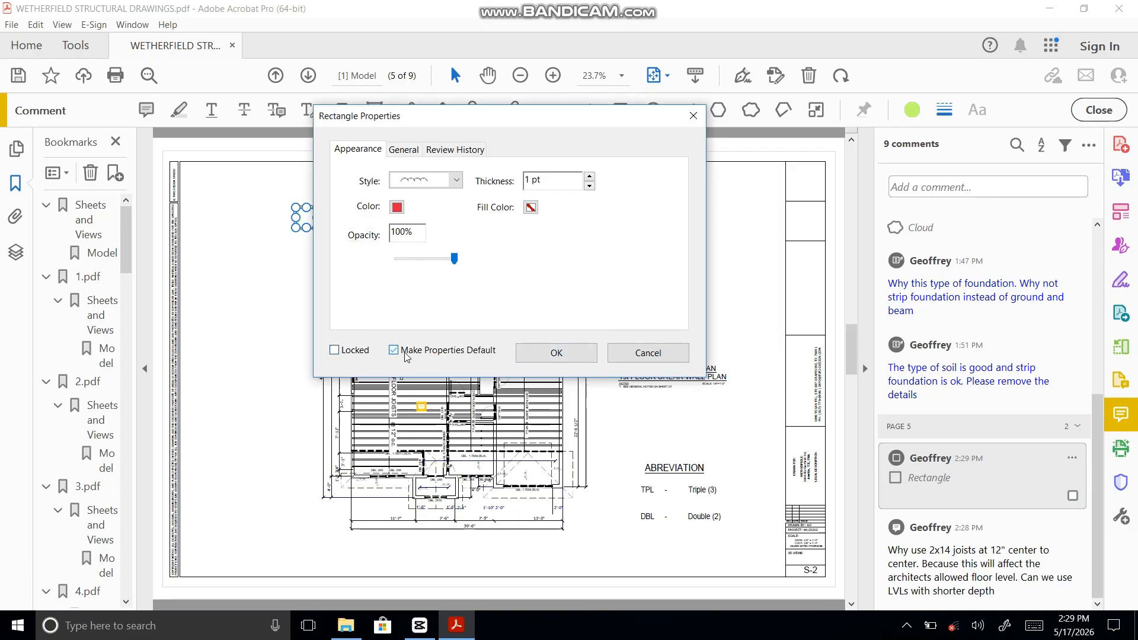
left_click(550, 353)
- Delete the small sample rectangle outside the upper-left corner of the framing plan
left_click(298, 260)
left_click(301, 229)
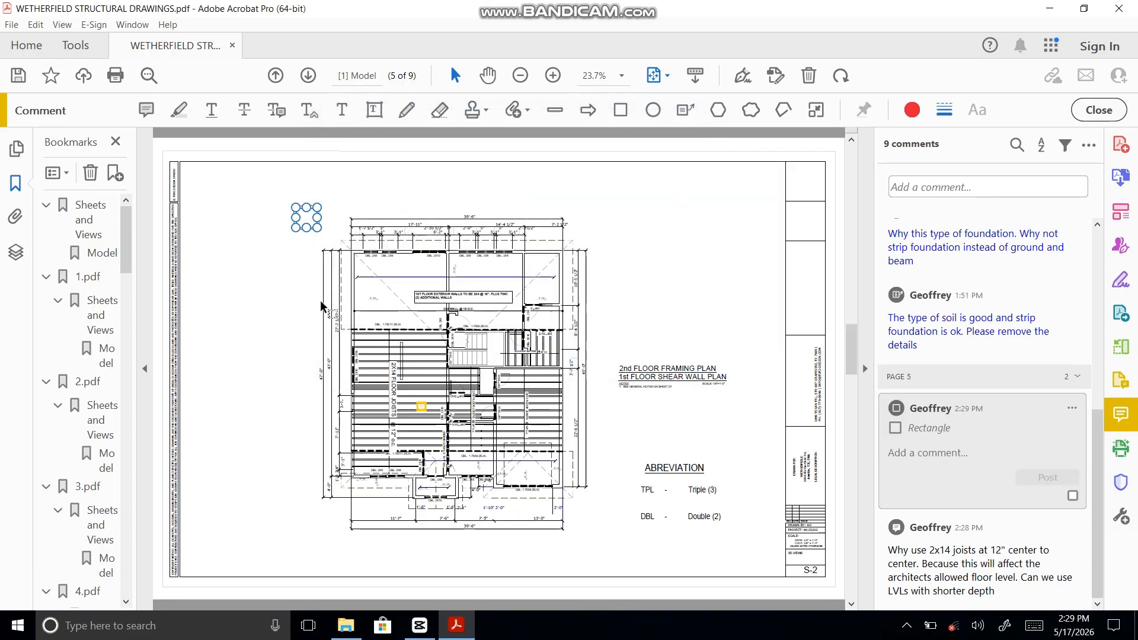
key("Delete")
- Draw a tall rectangle around the 2x14 floor joists label and a wider one around the framing and shear wall plan titles
left_click(619, 110)
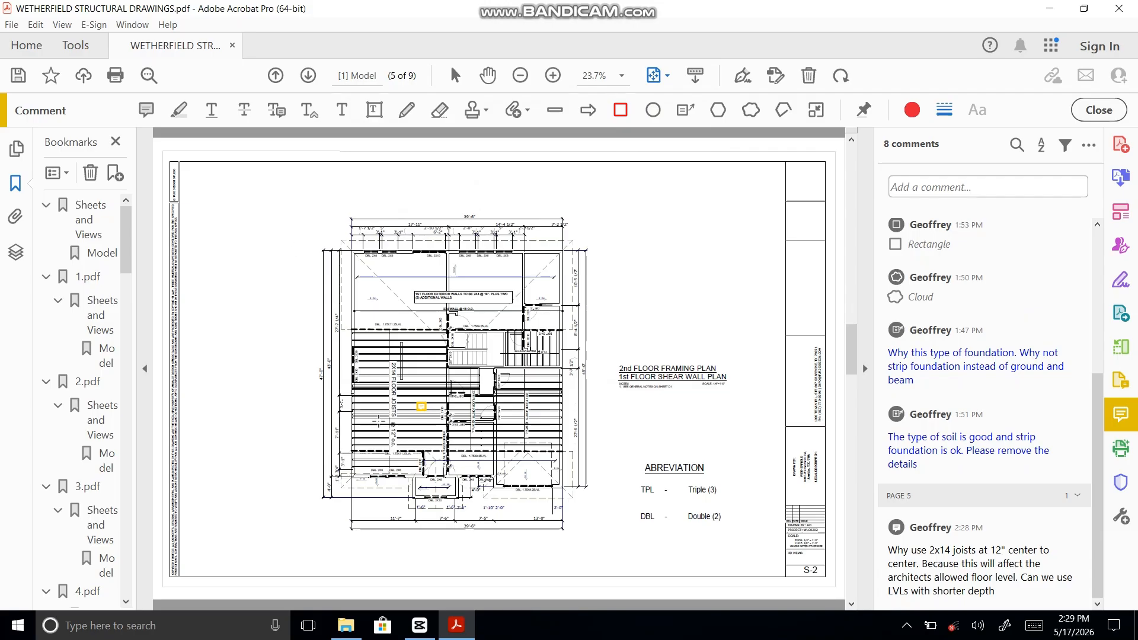
left_click_drag(377, 354, 401, 459)
left_click(631, 211)
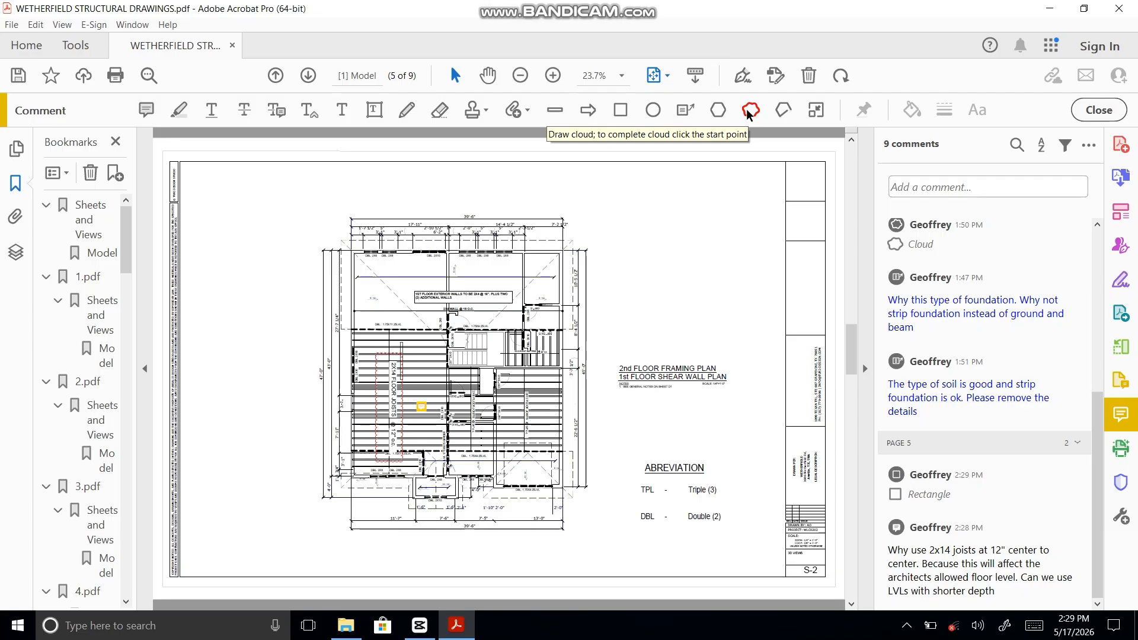
left_click(621, 110)
left_click_drag(608, 343, 752, 424)
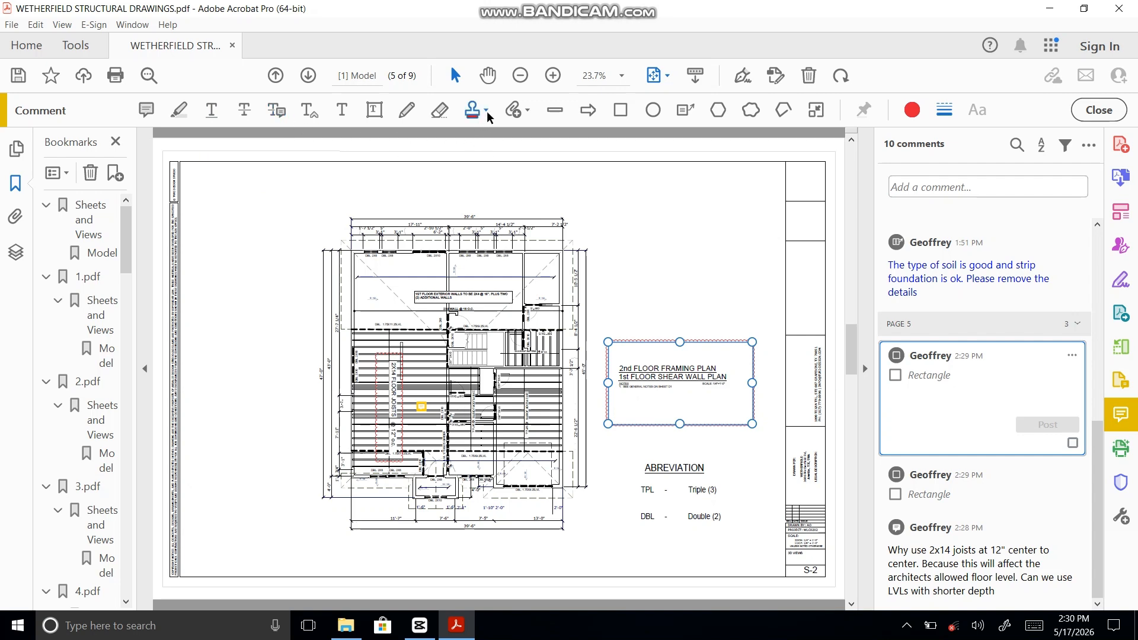
left_click(665, 205)
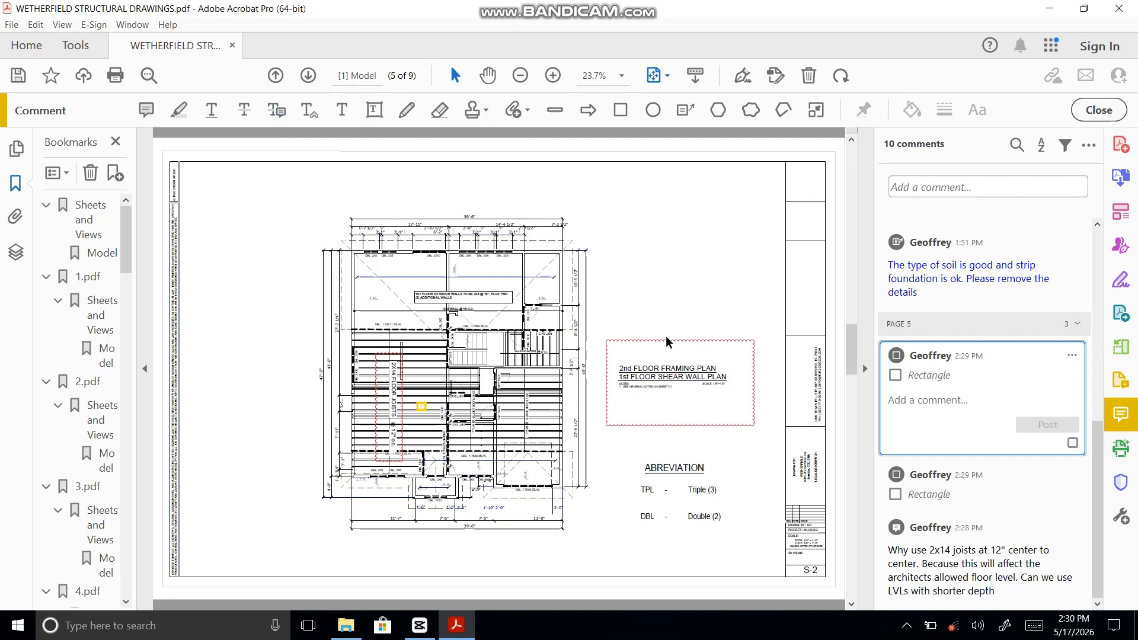
- Select the soil callout on page 4 and look through the comments listed for pages 4 and 5
scroll(656, 404, "up", 4)
scroll(658, 356, "down", 2)
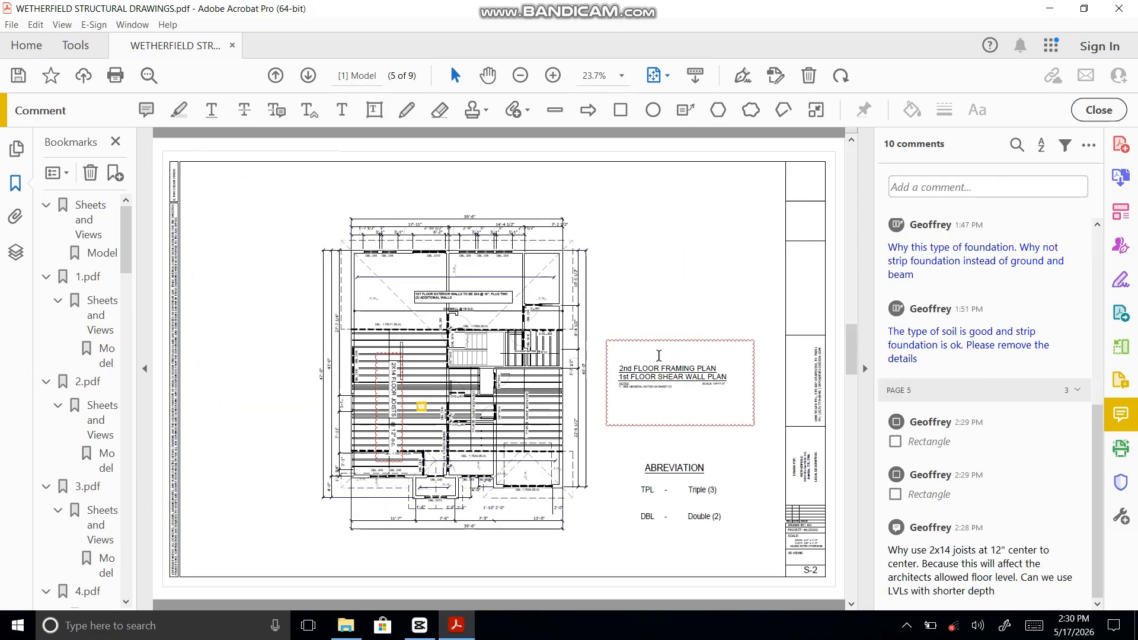
scroll(626, 354, "down", 2)
left_click(600, 500)
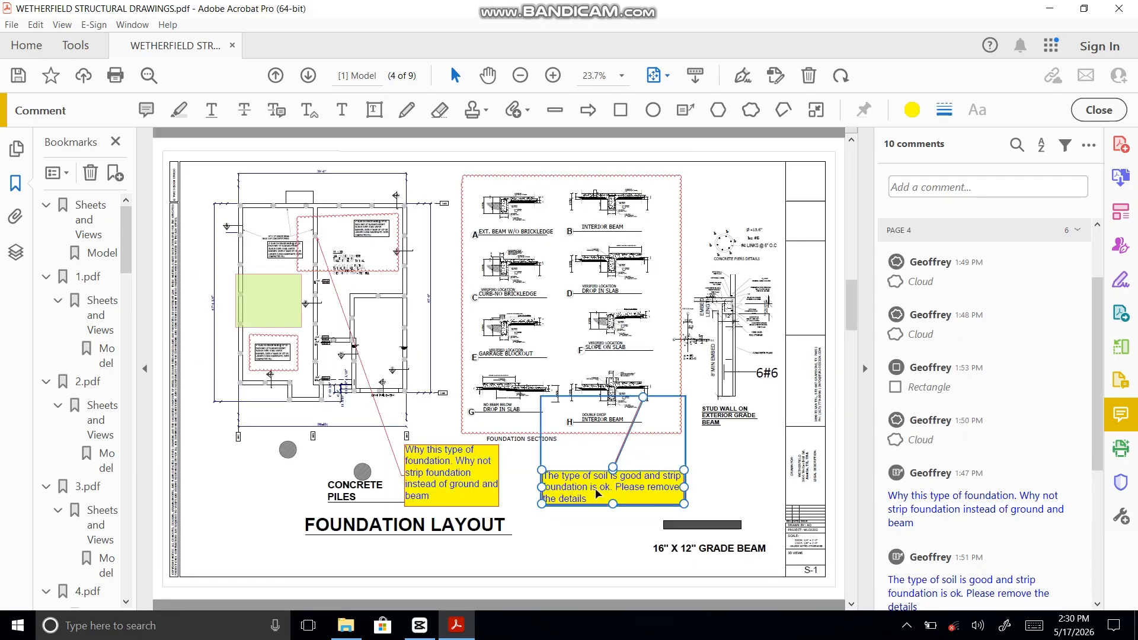
scroll(1020, 431, "down", 3)
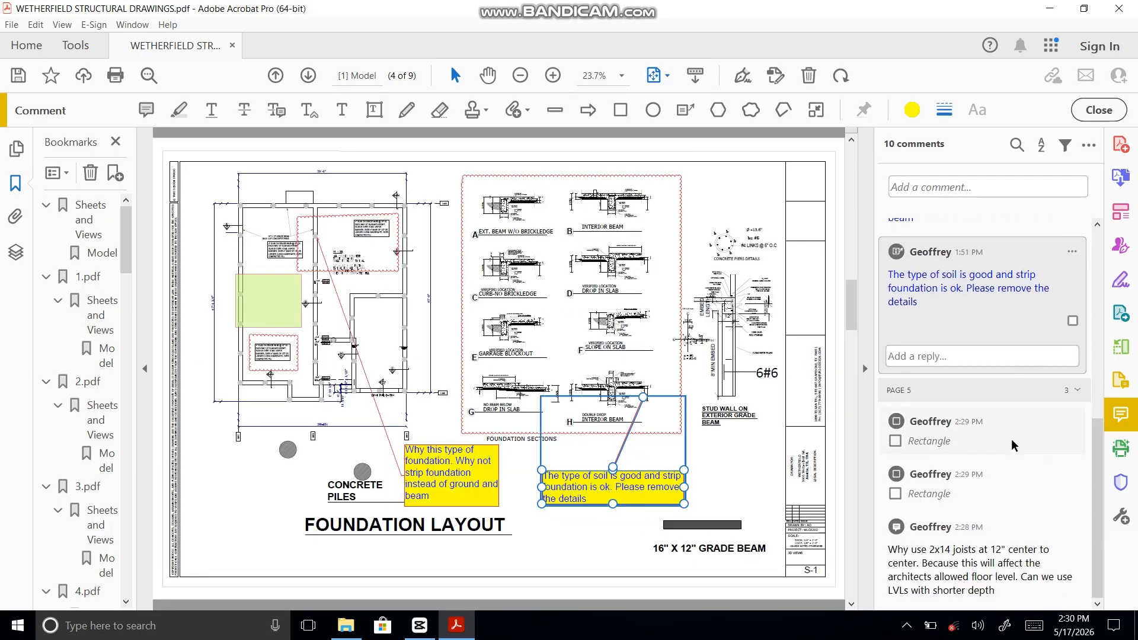
scroll(1008, 443, "up", 2)
scroll(978, 463, "down", 2)
scroll(980, 436, "up", 5)
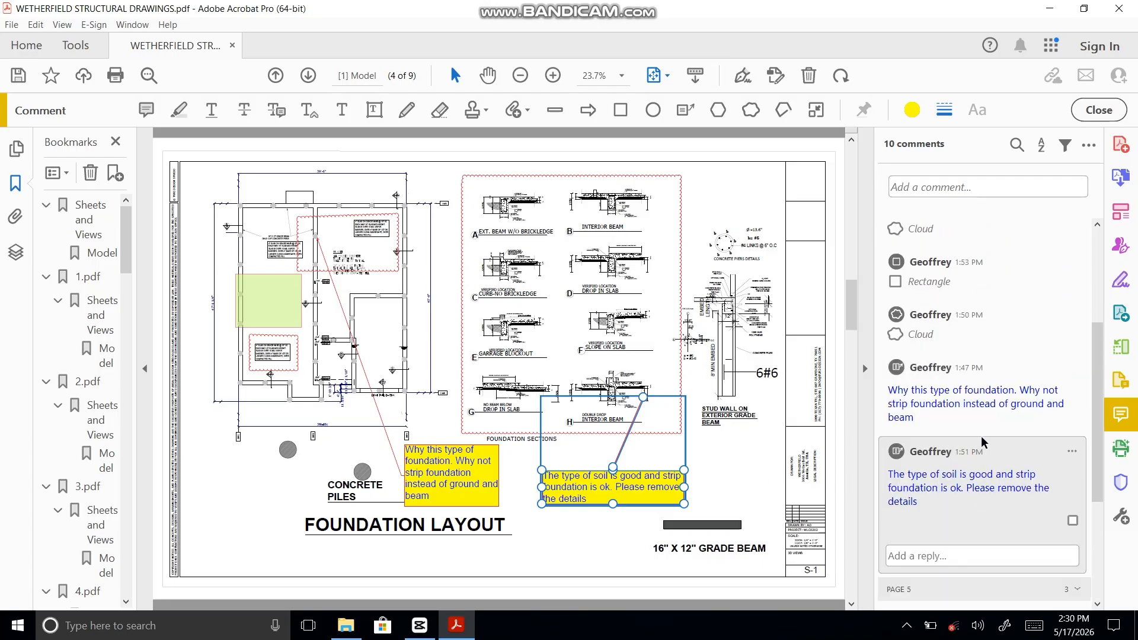
scroll(981, 426, "down", 5)
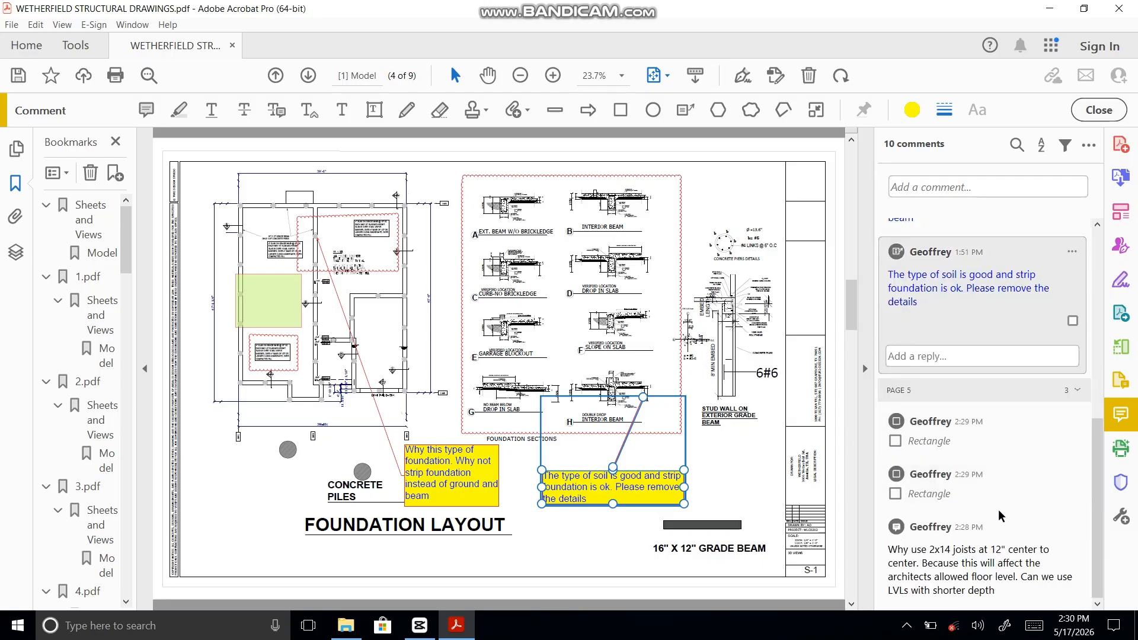
- Post the reply "I did see soil report. I need to see soil report to confirm this" to the soil callout's comment
left_click(919, 356)
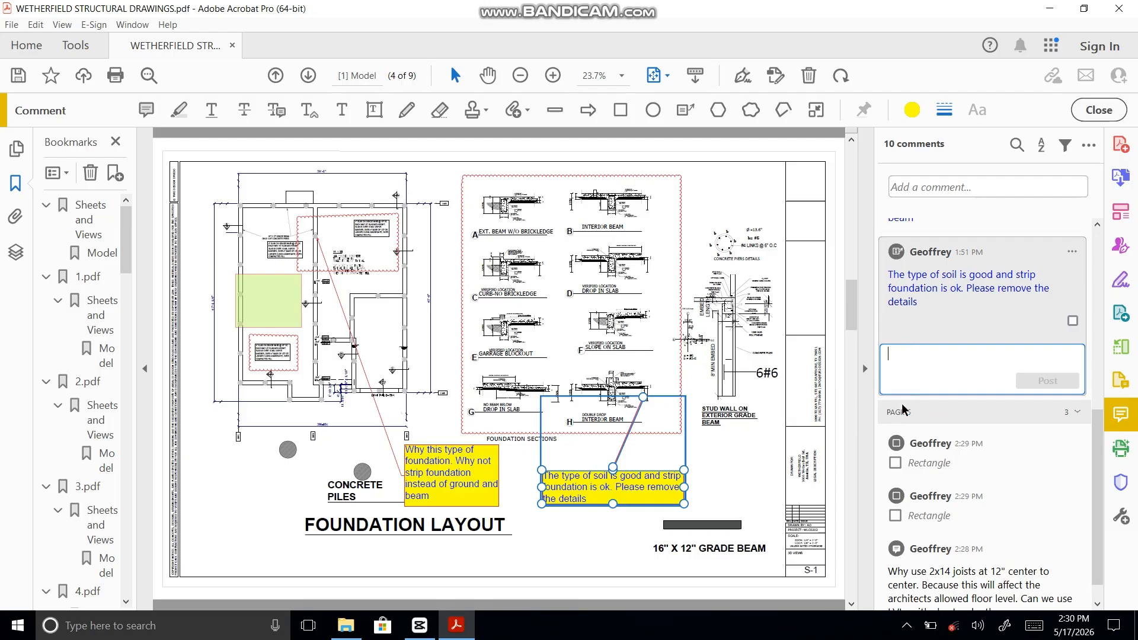
type("I d")
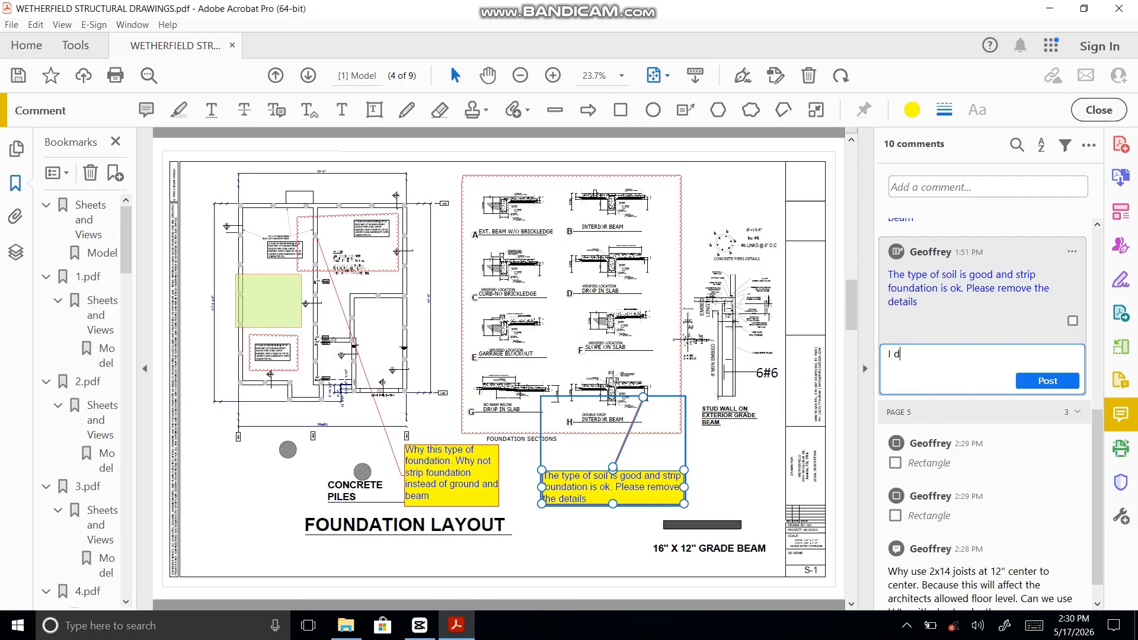
type("id see soil report. I need to se")
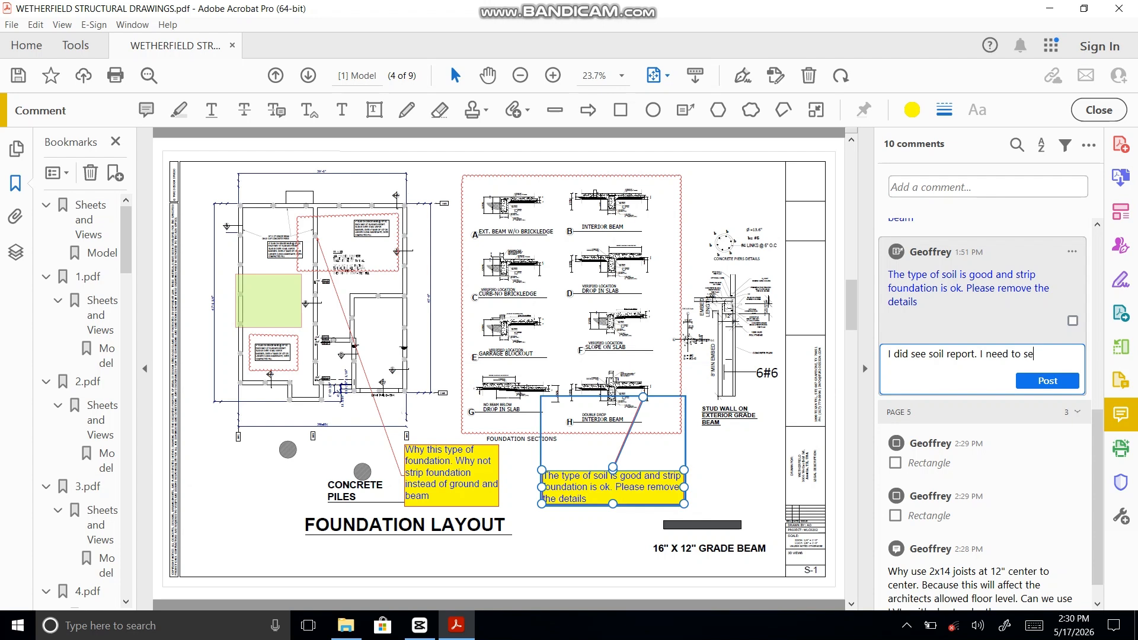
type("e so")
type("il report ")
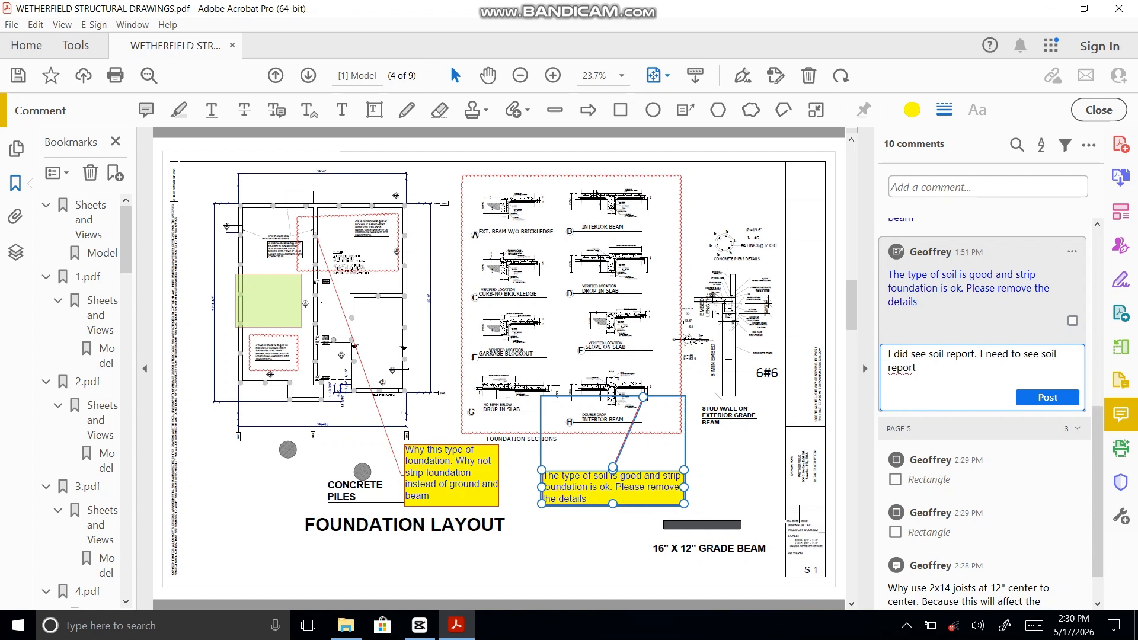
type("to confirm this")
left_click(1053, 399)
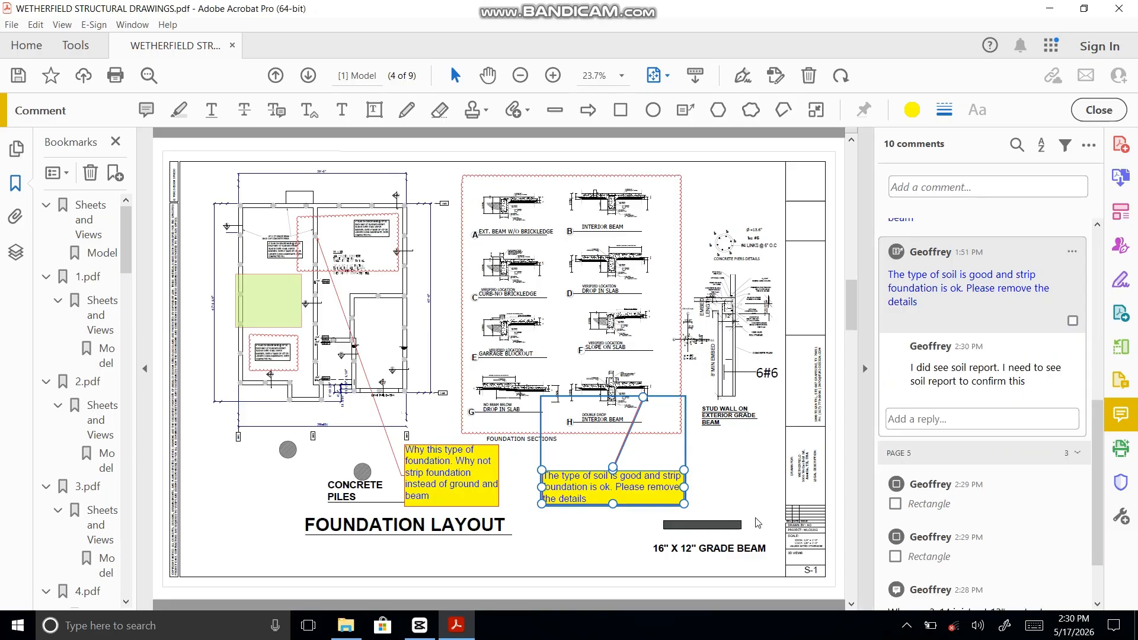
- Review the soil callout's comment thread on page 4 and the joist sticky note's comment on page 5
left_click(621, 486)
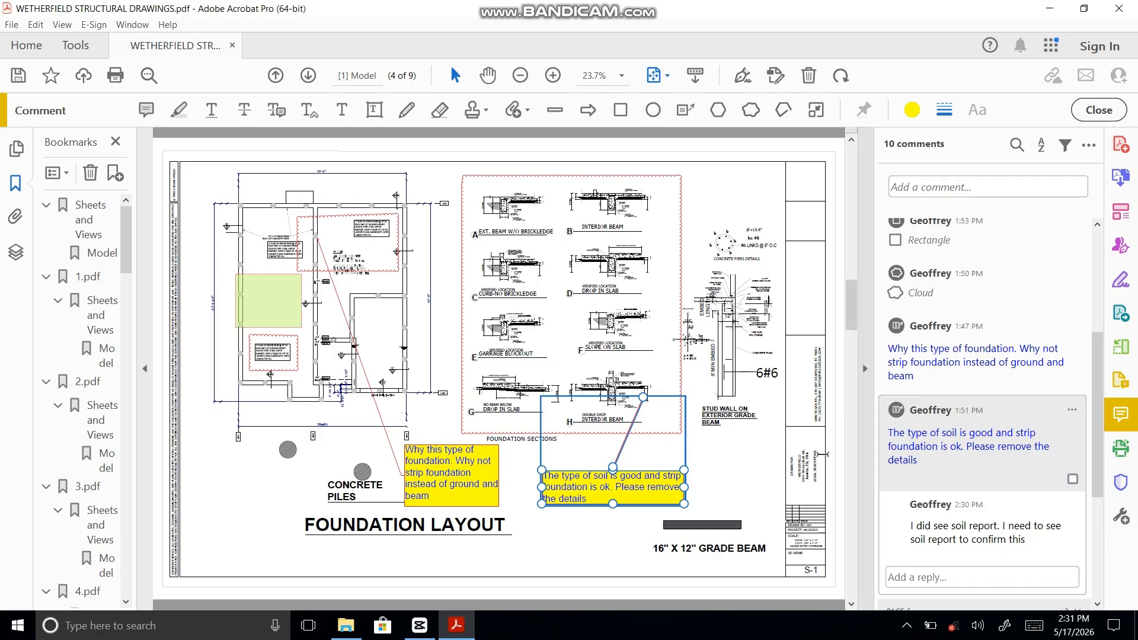
left_click(748, 450)
scroll(686, 351, "down", 6)
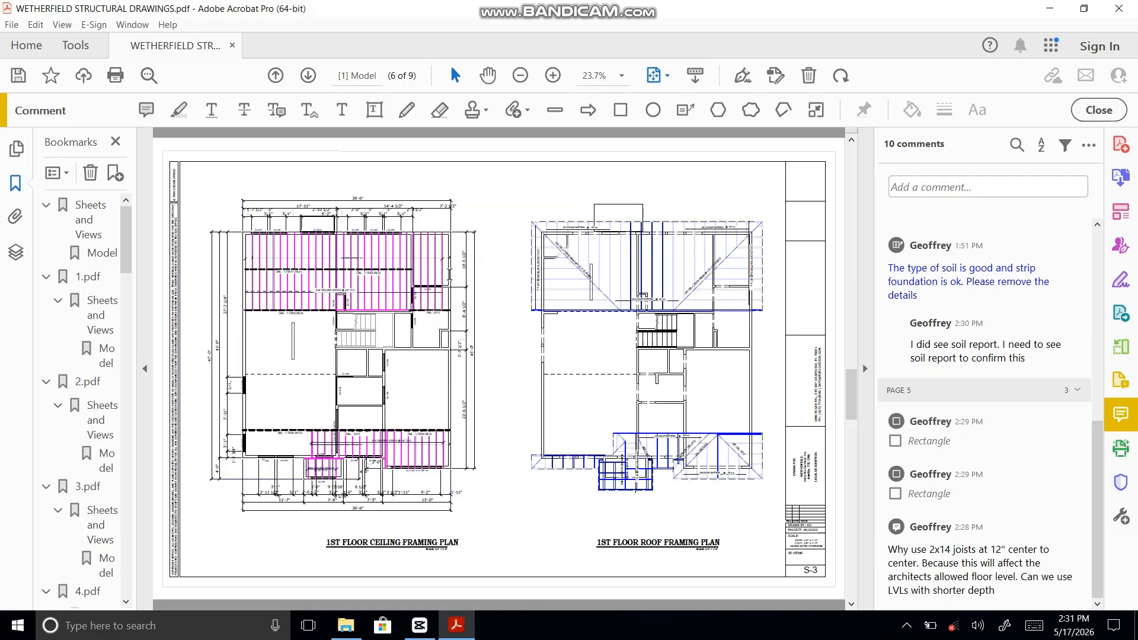
scroll(454, 289, "up", 3)
left_click(421, 407)
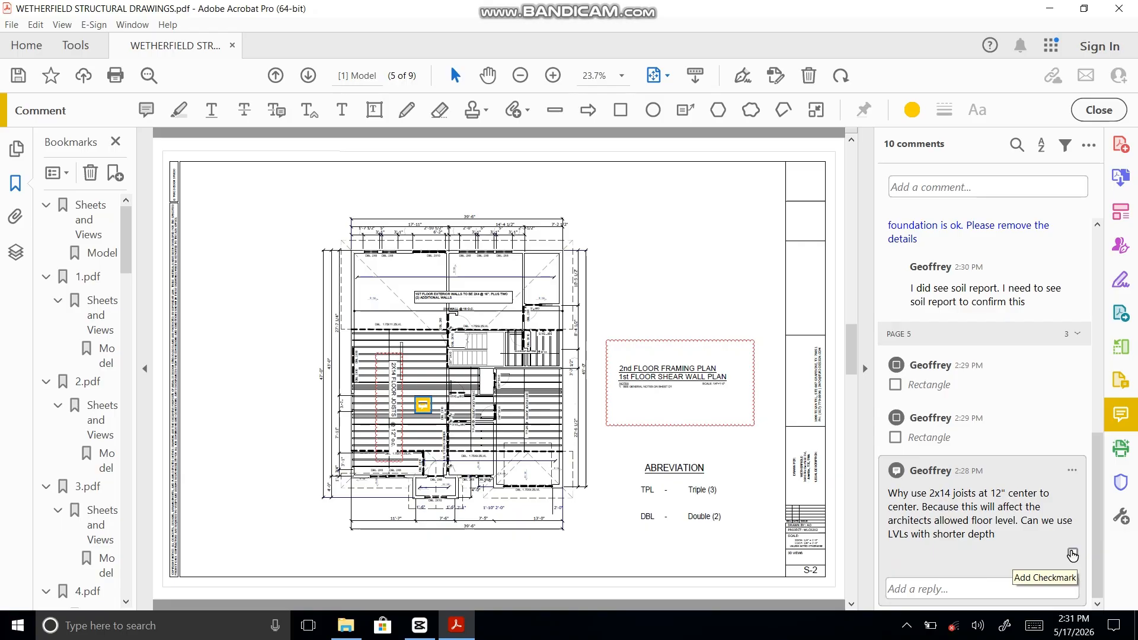
left_click(709, 257)
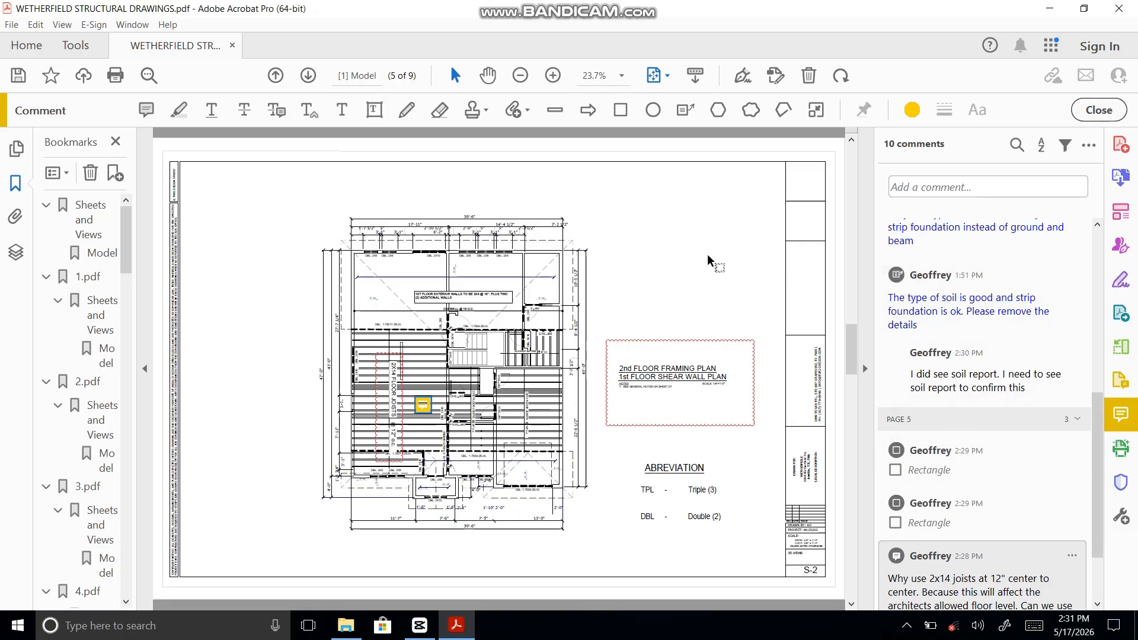
scroll(631, 210, "up", 6)
scroll(599, 159, "down", 3)
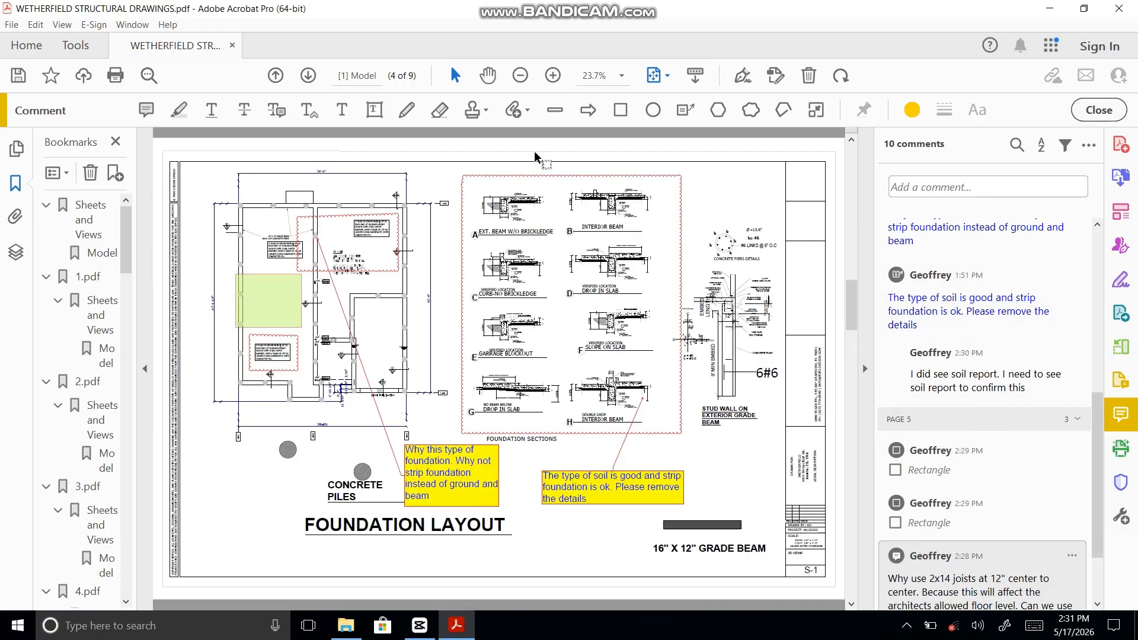
- Place an APPROVED stamp beside the FOUNDATION LAYOUT title on page 4, skipping the identity setup
left_click(481, 111)
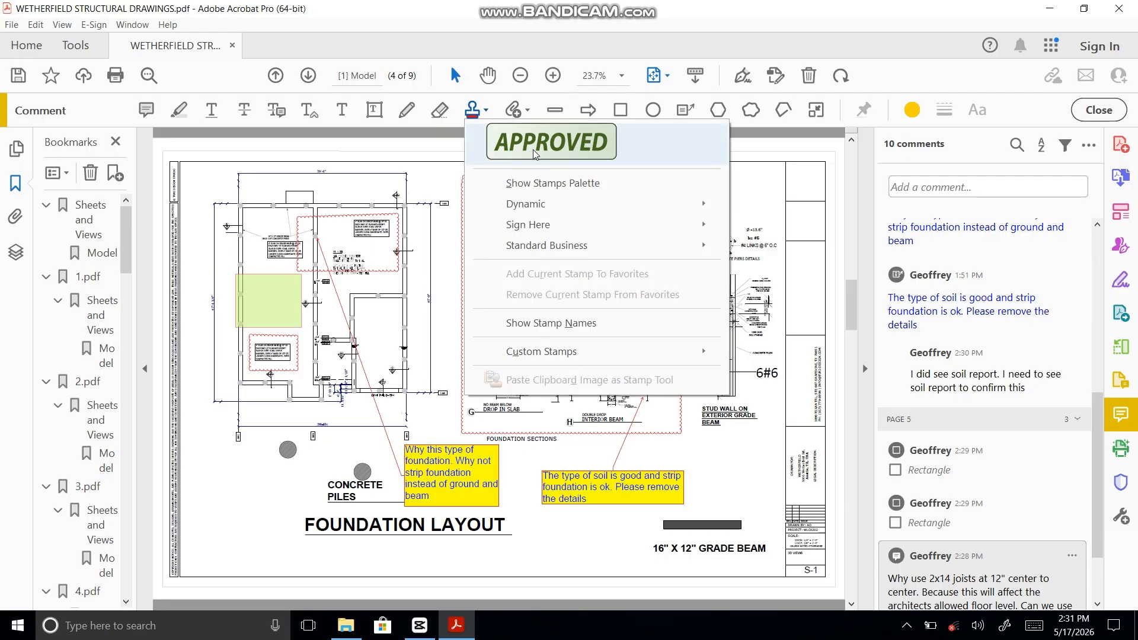
left_click(508, 143)
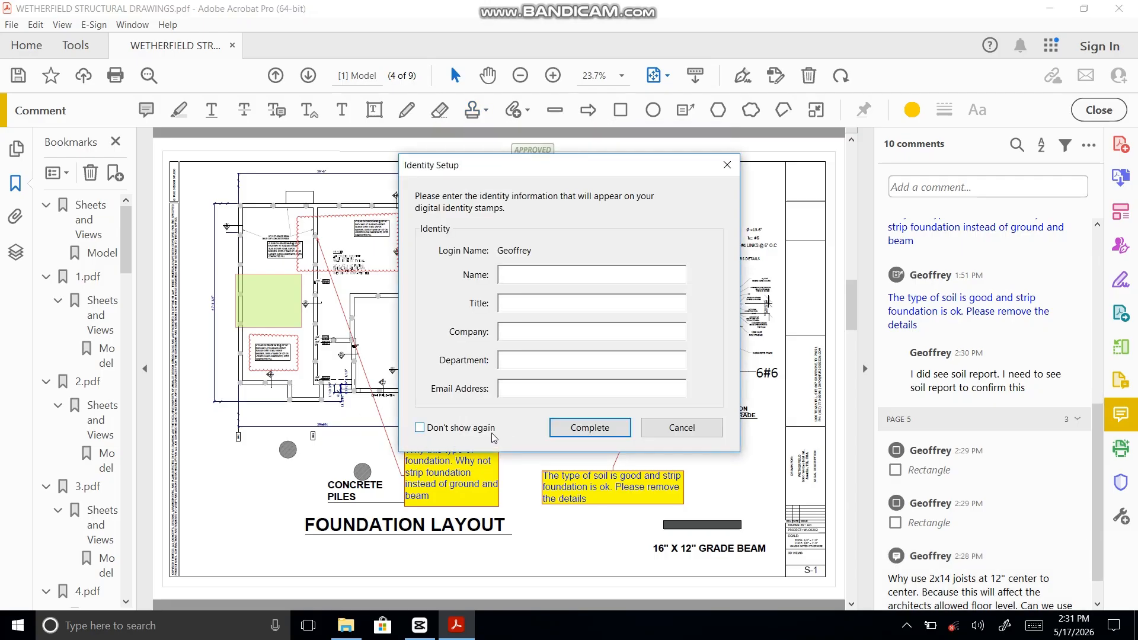
left_click(714, 428)
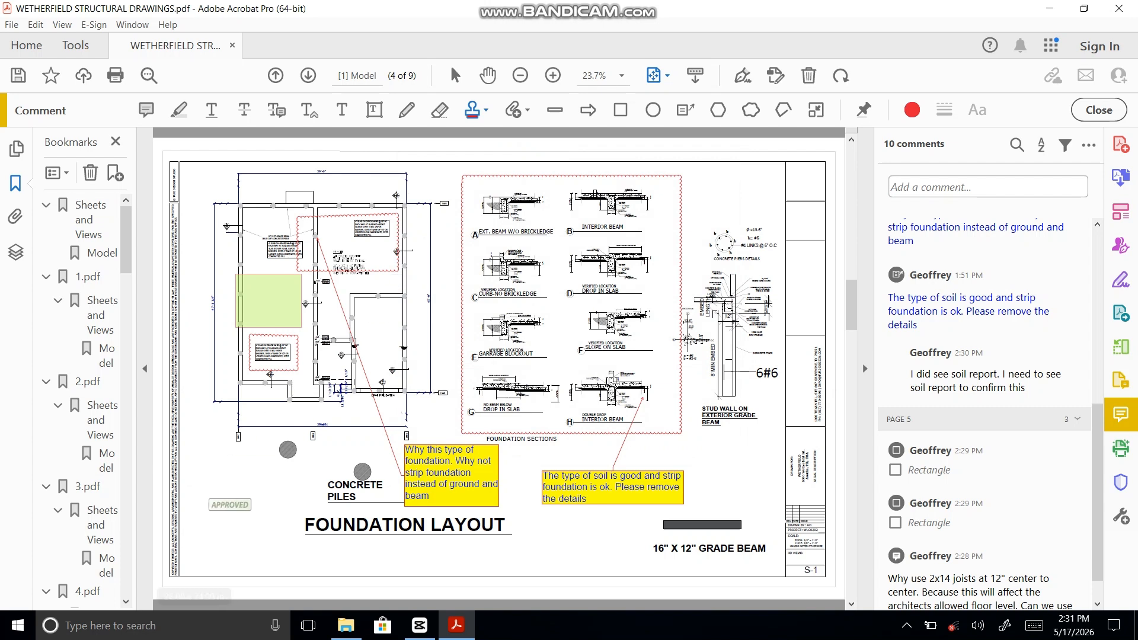
left_click(249, 517)
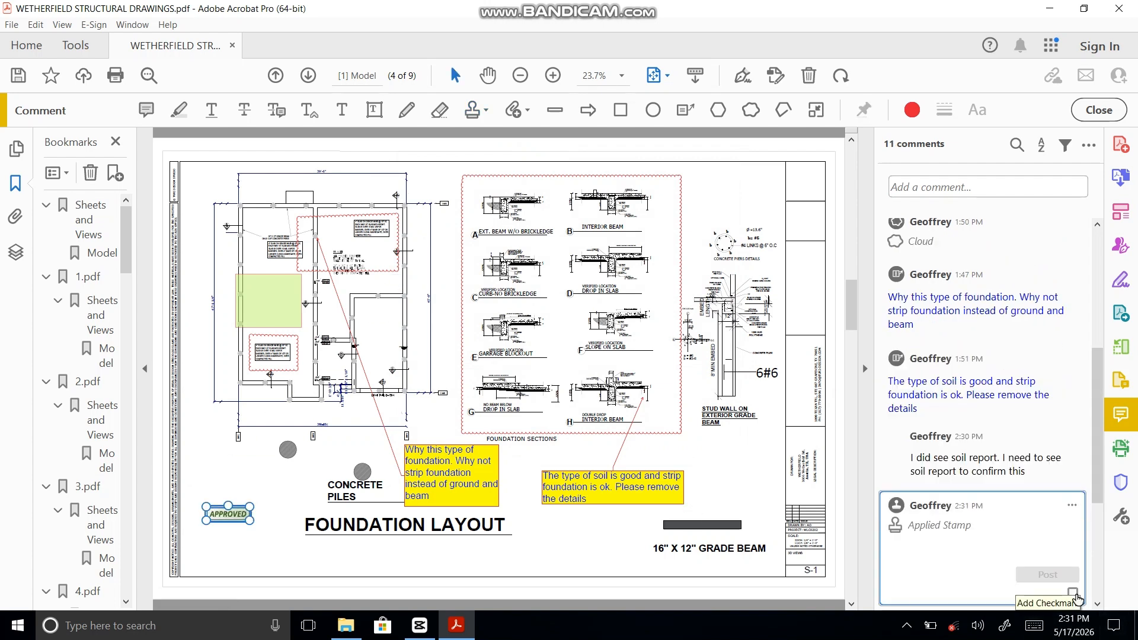
right_click(241, 514)
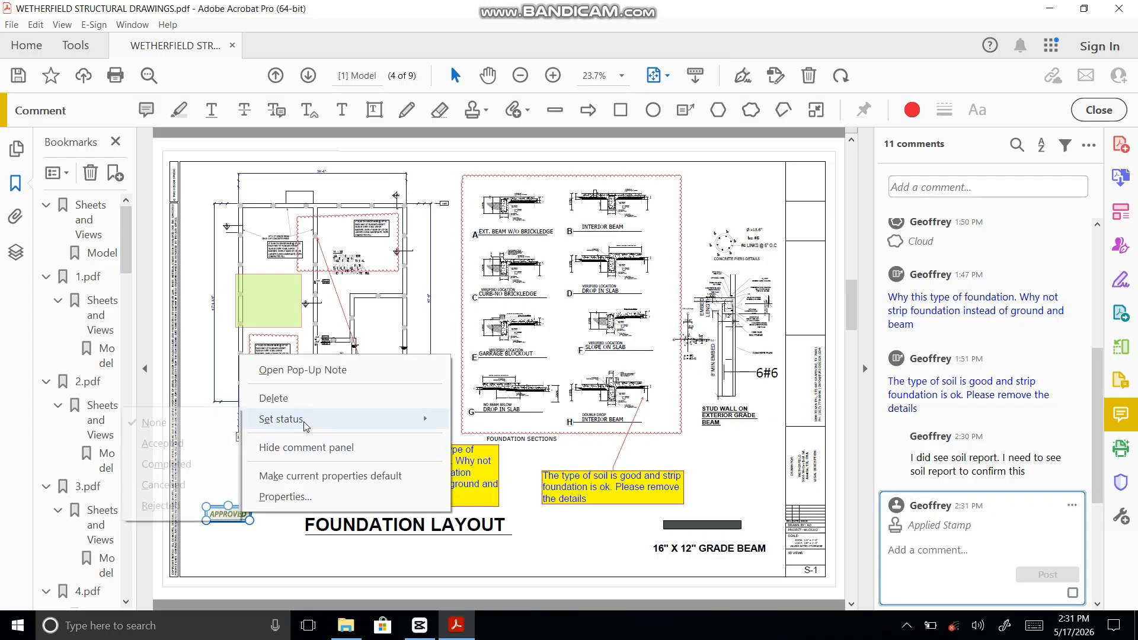
left_click(246, 538)
left_click(236, 519)
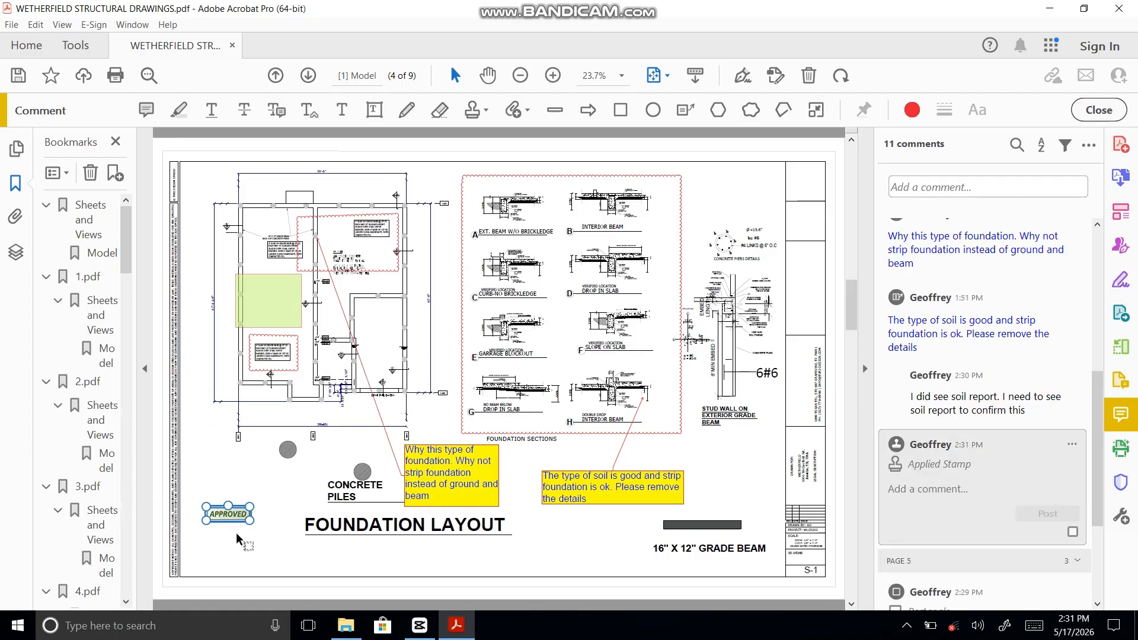
- Set the review status of the soil callout near detail H to Accepted
left_click(608, 497)
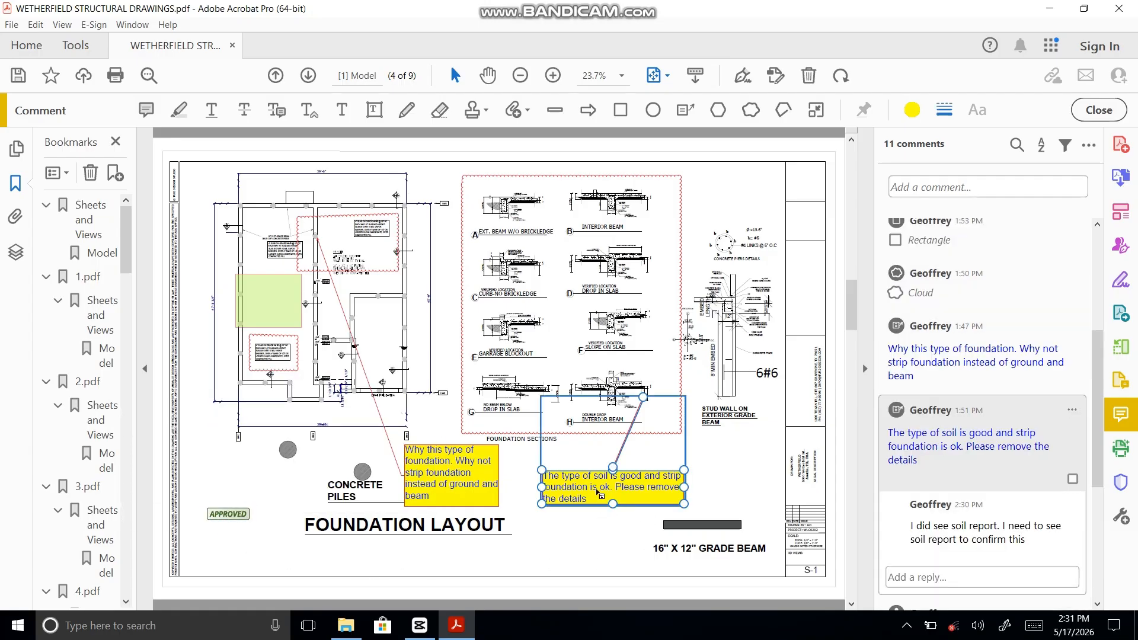
right_click(598, 495)
mouse_move(641, 401)
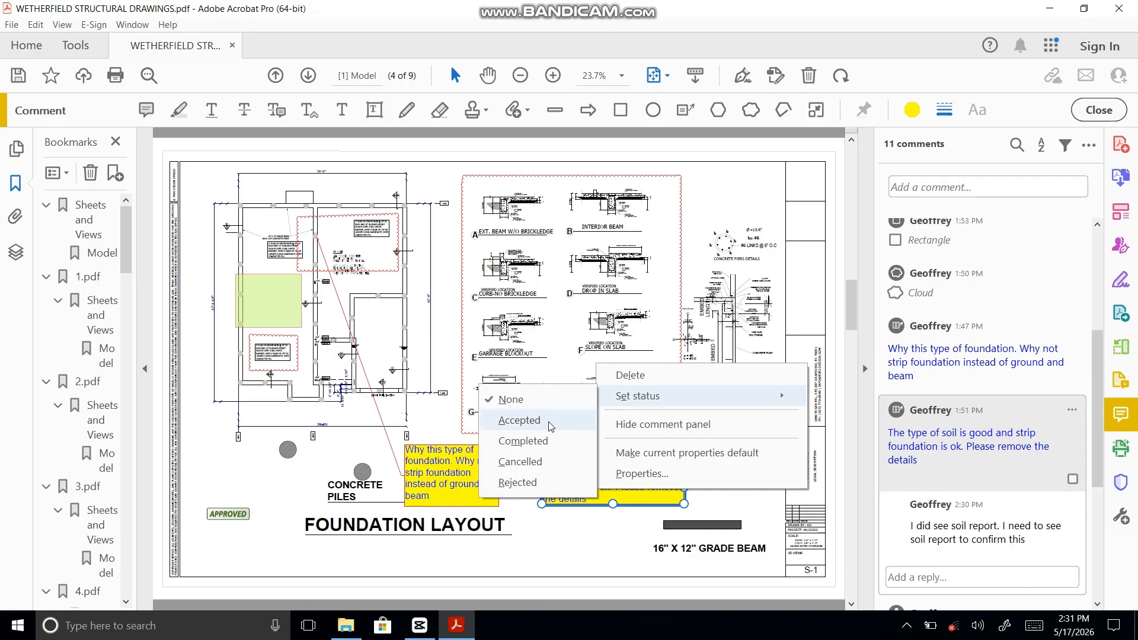
left_click(520, 421)
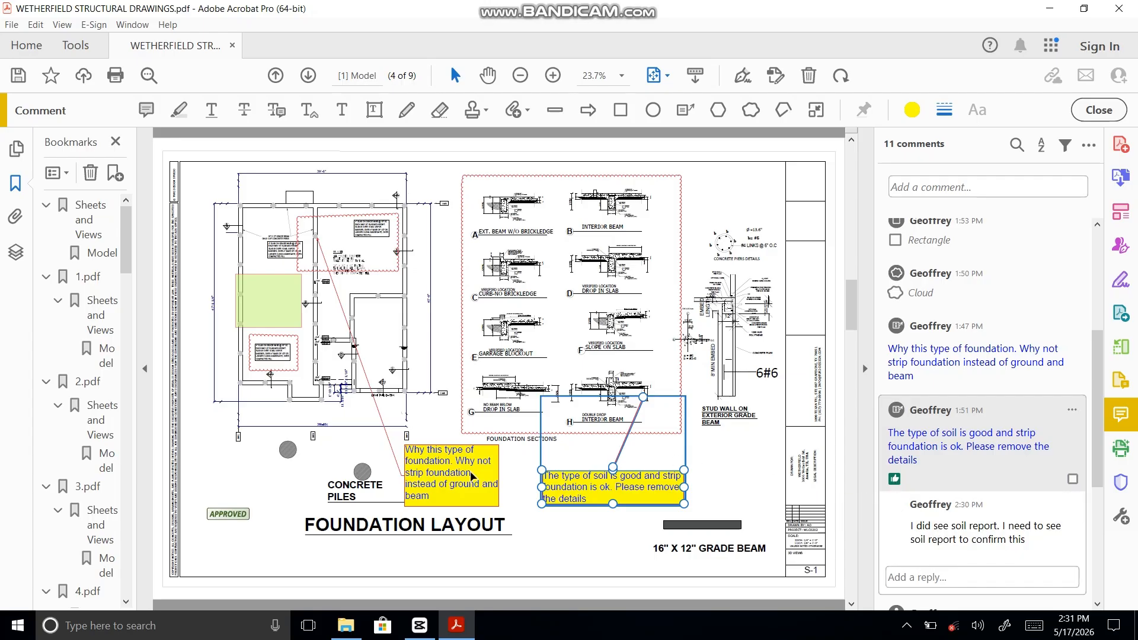
- Set the review status of the soil callout near detail H to Cancelled
right_click(575, 485)
mouse_move(630, 516)
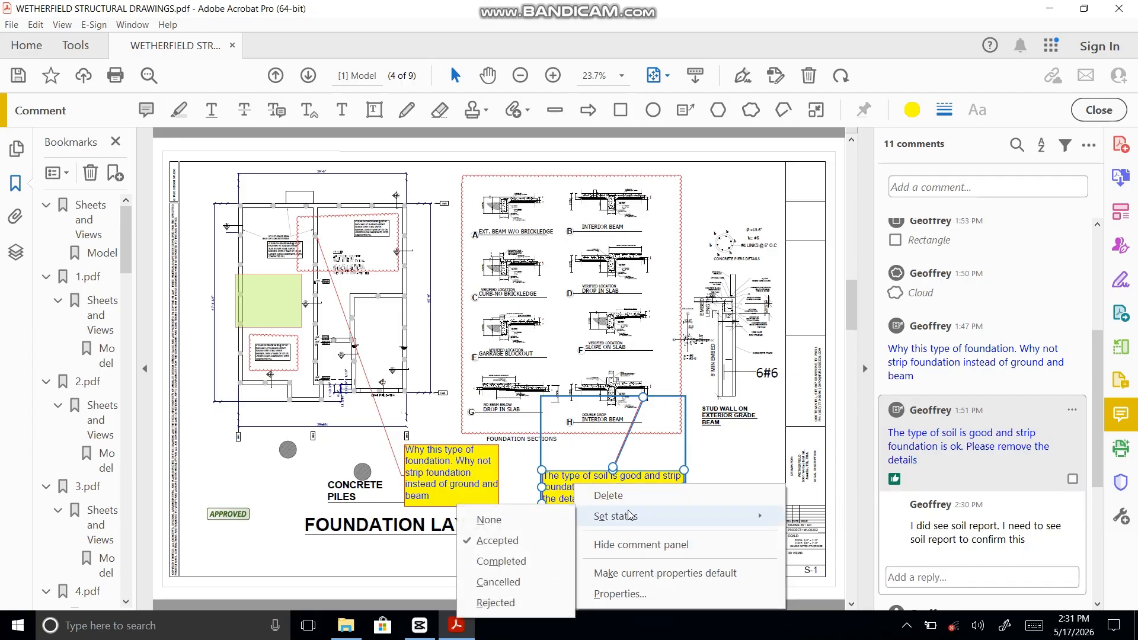
left_click(510, 583)
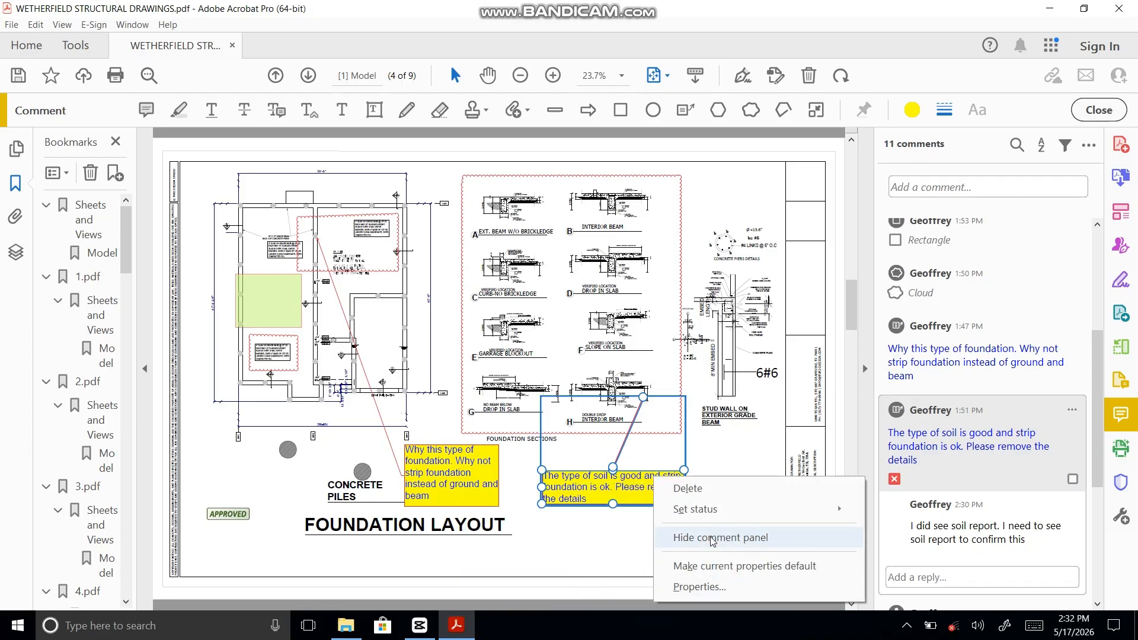
- Change the review status of the soil callout below the foundation sections to Rejected
mouse_move(712, 514)
left_click(559, 596)
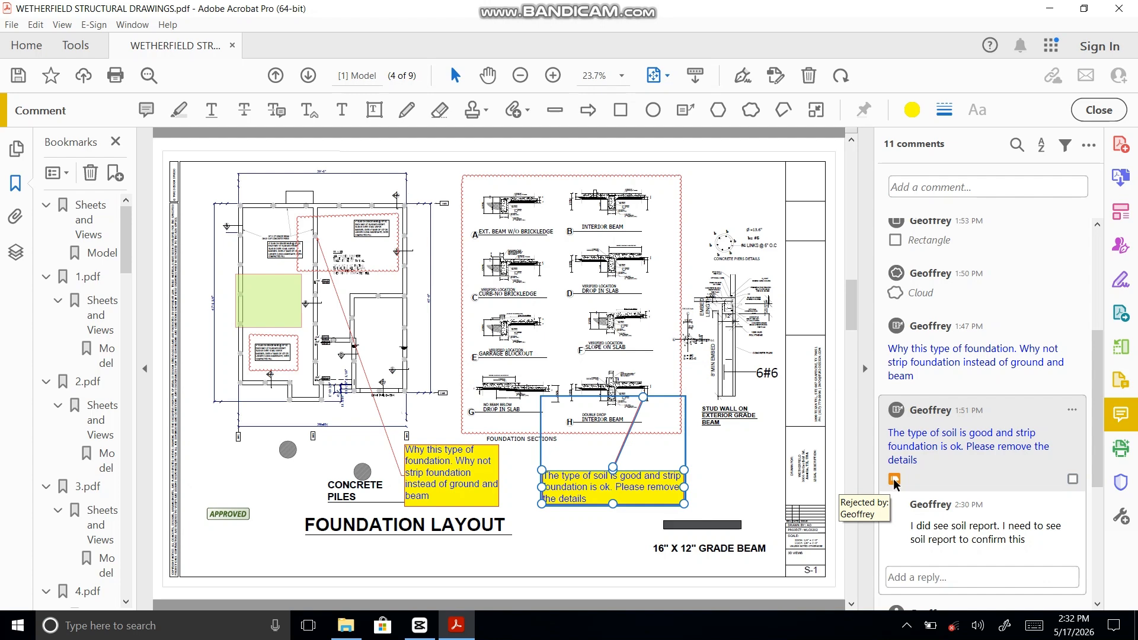
scroll(687, 325, "down", 3)
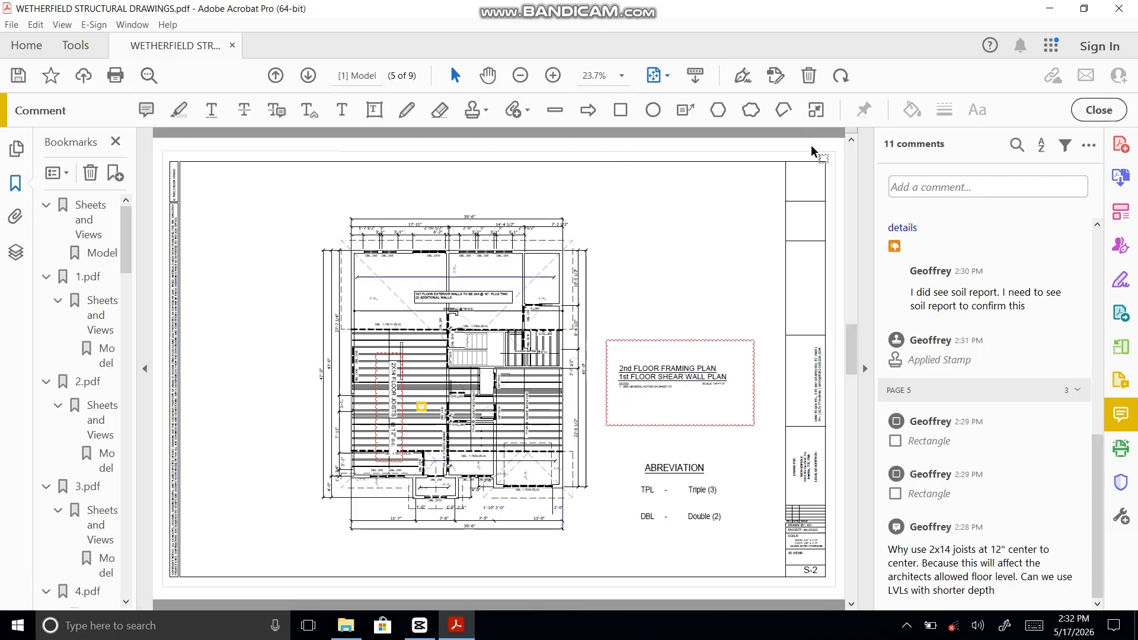
left_click(100, 628)
type("ba")
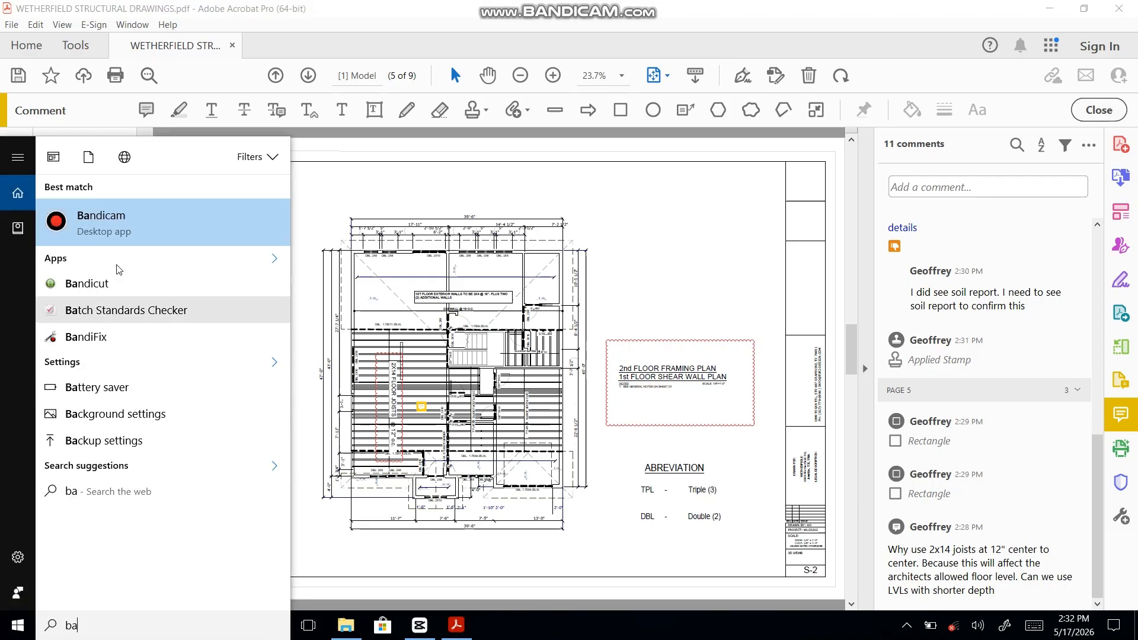
key("Escape")
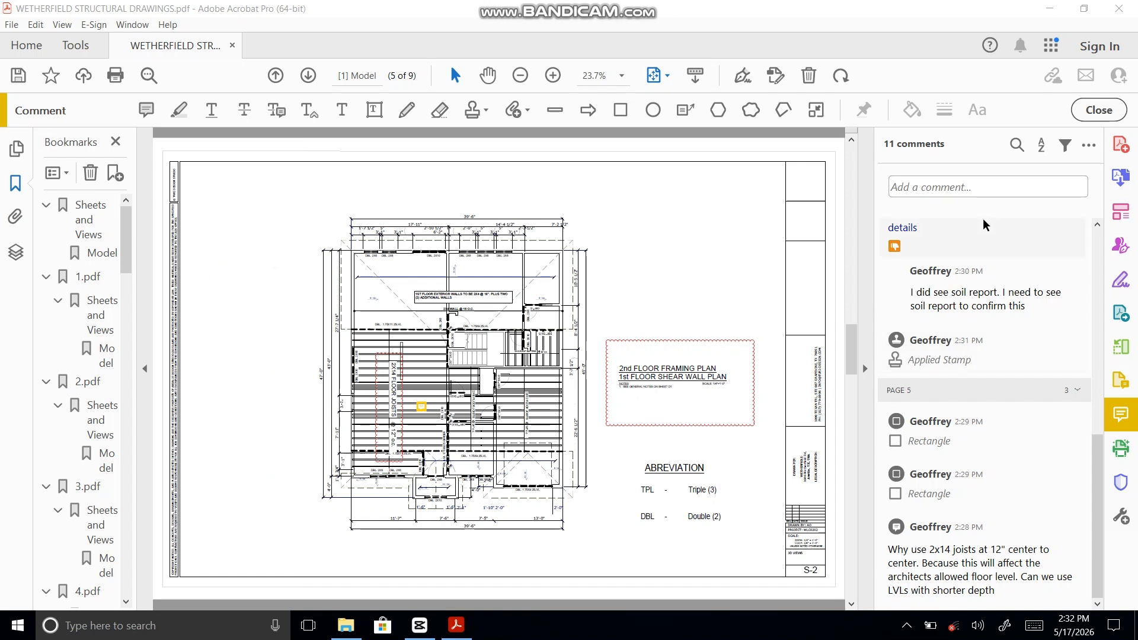
left_click(140, 621)
type("ba")
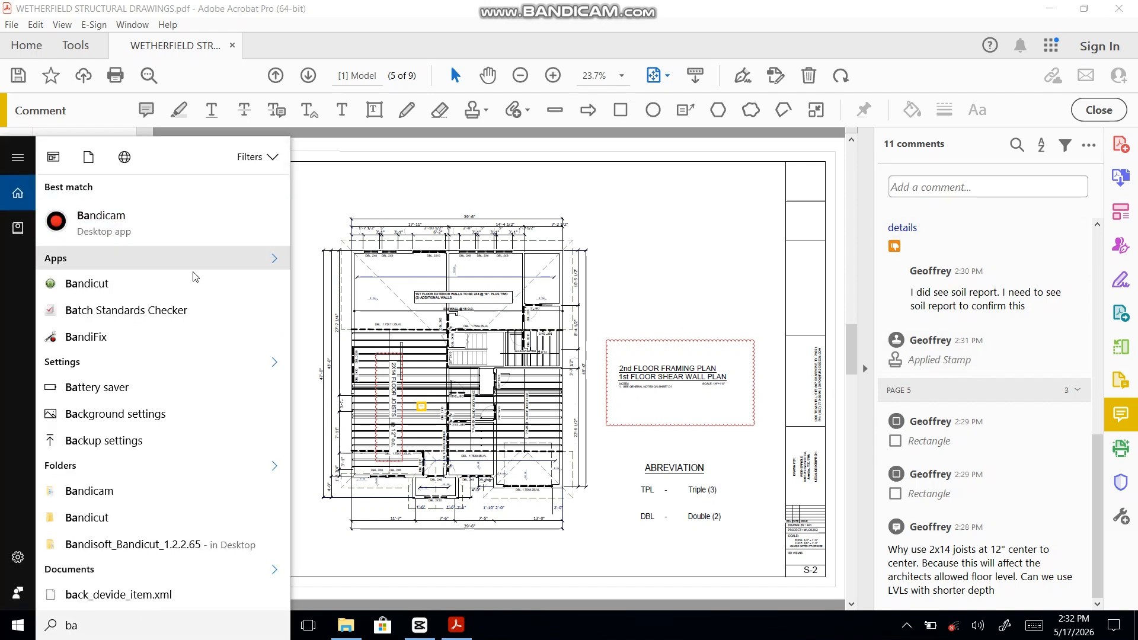
left_click(123, 221)
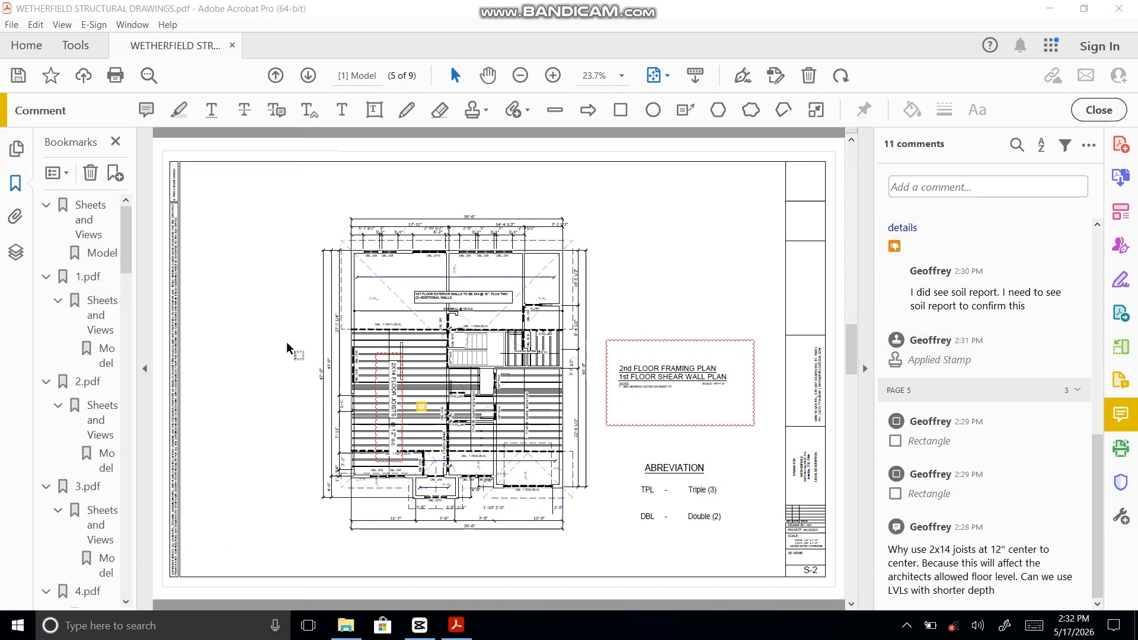